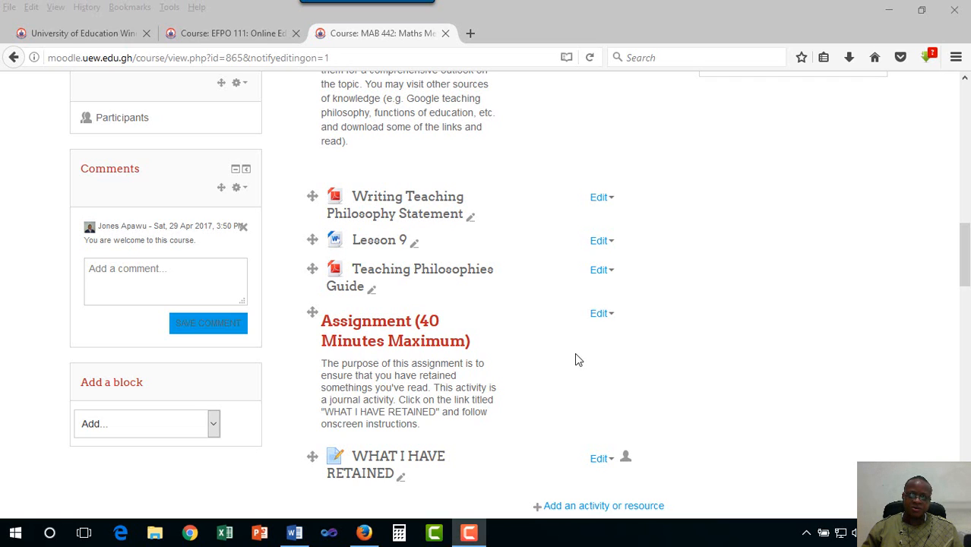
- Review the forum discussion, reading resources and assignment activities in the course's first topic
{"action": "scroll", "coordinate": [428, 360], "scroll_direction": "down", "scroll_amount": 1}
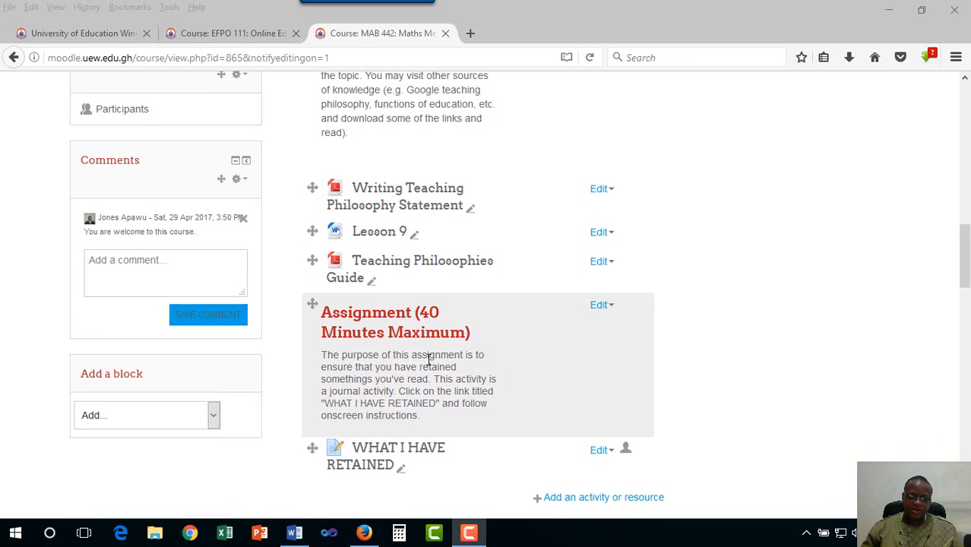
{"action": "scroll", "coordinate": [428, 360], "scroll_direction": "down", "scroll_amount": 2}
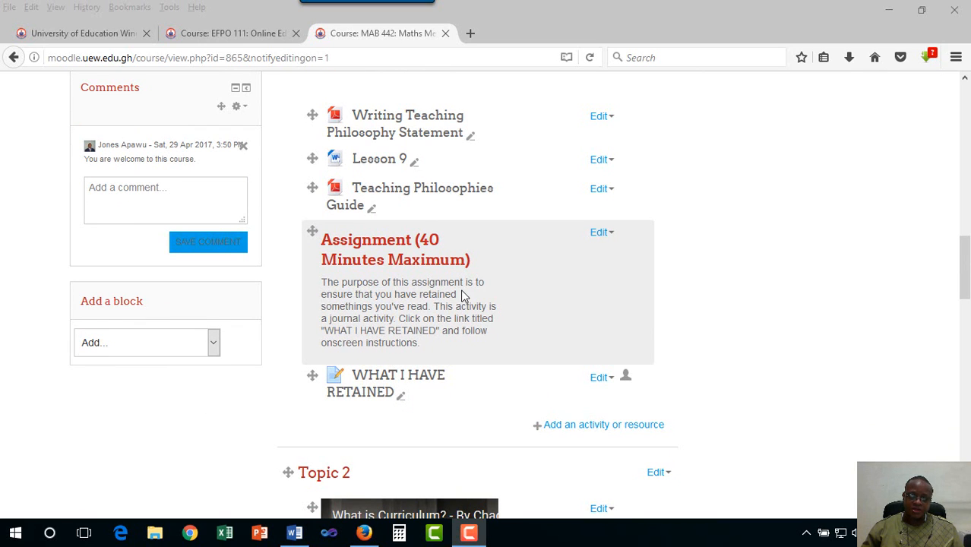
{"action": "scroll", "coordinate": [429, 287], "scroll_direction": "up", "scroll_amount": 10}
{"action": "scroll", "coordinate": [446, 281], "scroll_direction": "up", "scroll_amount": 8}
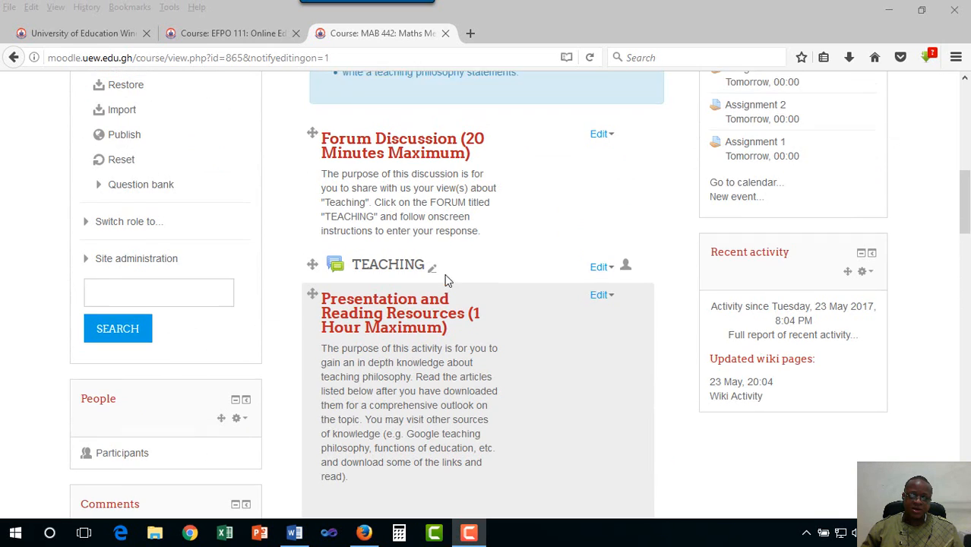
{"action": "scroll", "coordinate": [444, 279], "scroll_direction": "down", "scroll_amount": 8}
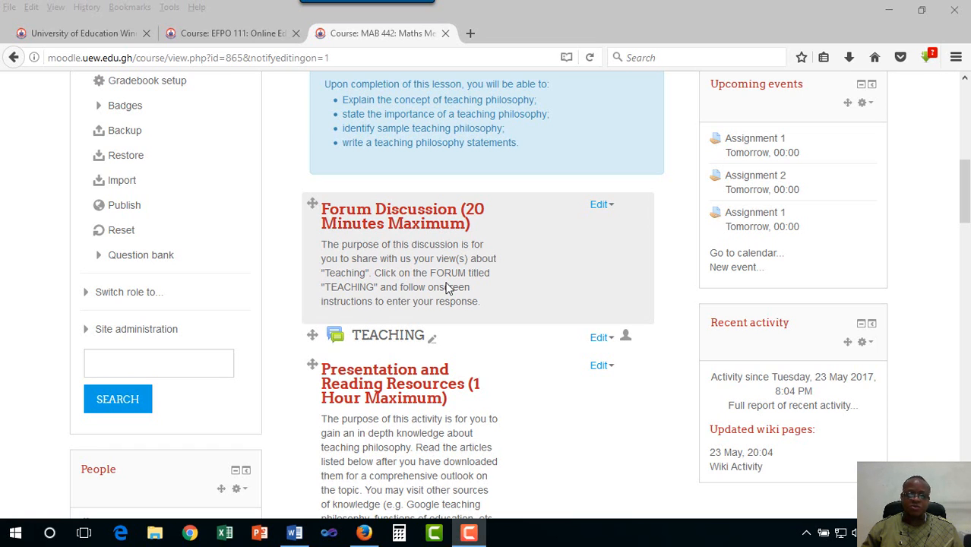
{"action": "scroll", "coordinate": [448, 289], "scroll_direction": "down", "scroll_amount": 6}
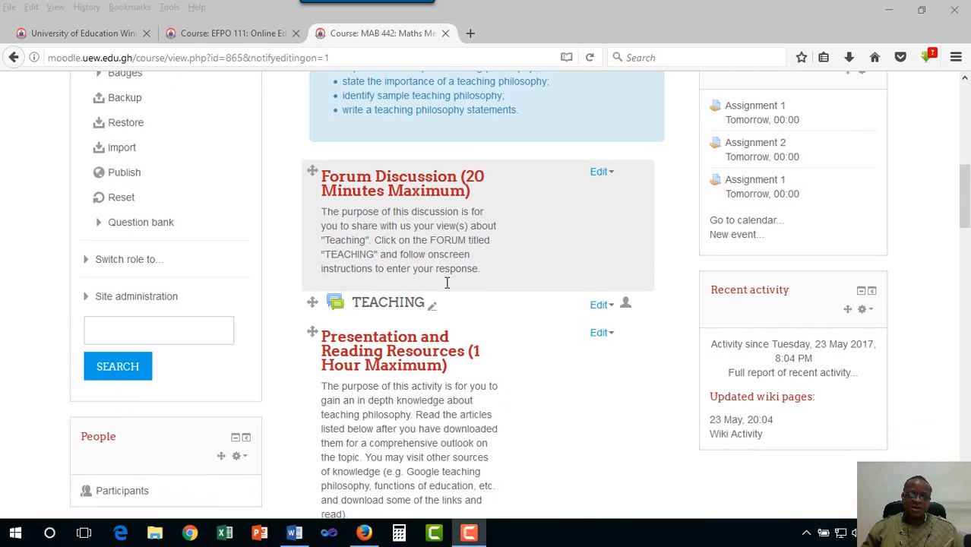
{"action": "scroll", "coordinate": [447, 283], "scroll_direction": "down", "scroll_amount": 11}
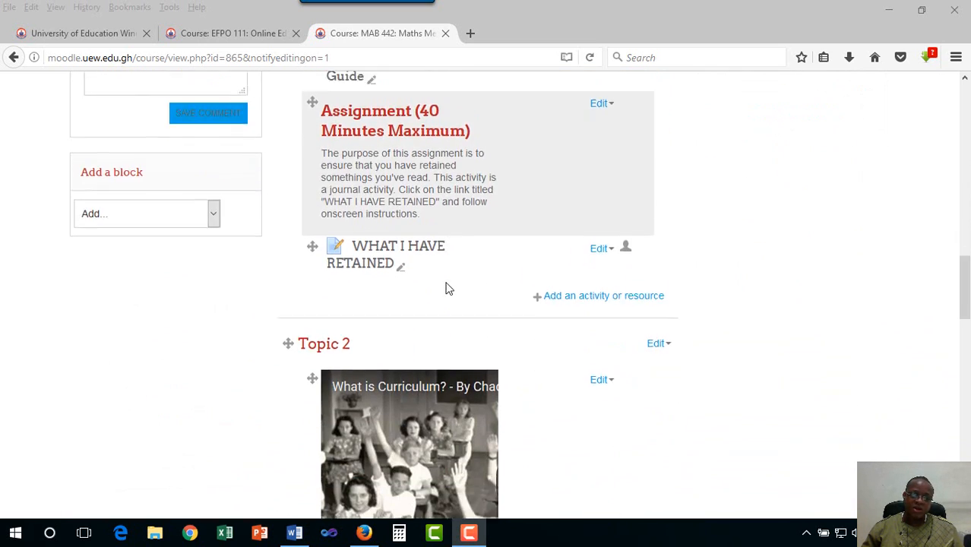
- Add a new Wiki activity to Topic 5 of the course
{"action": "scroll", "coordinate": [448, 289], "scroll_direction": "down", "scroll_amount": 3}
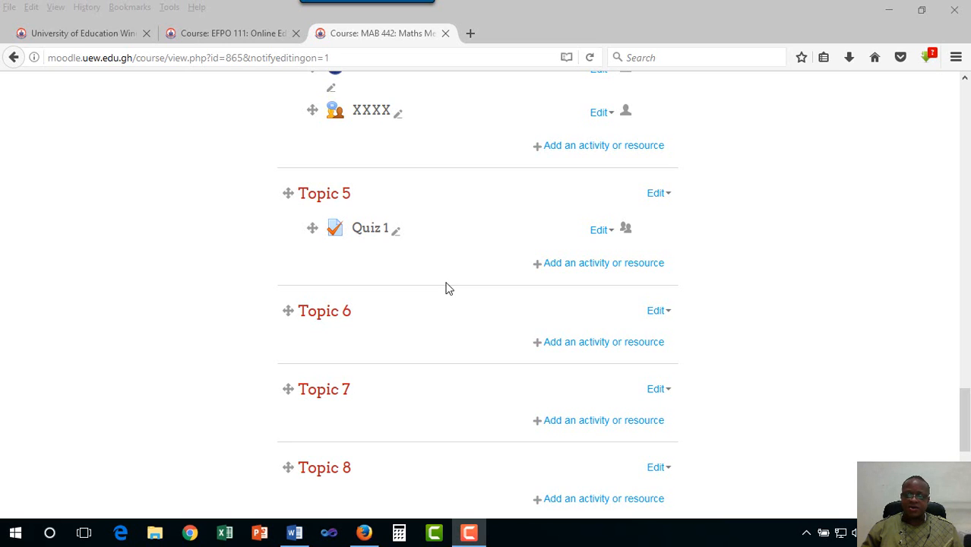
{"action": "left_click", "coordinate": [563, 267]}
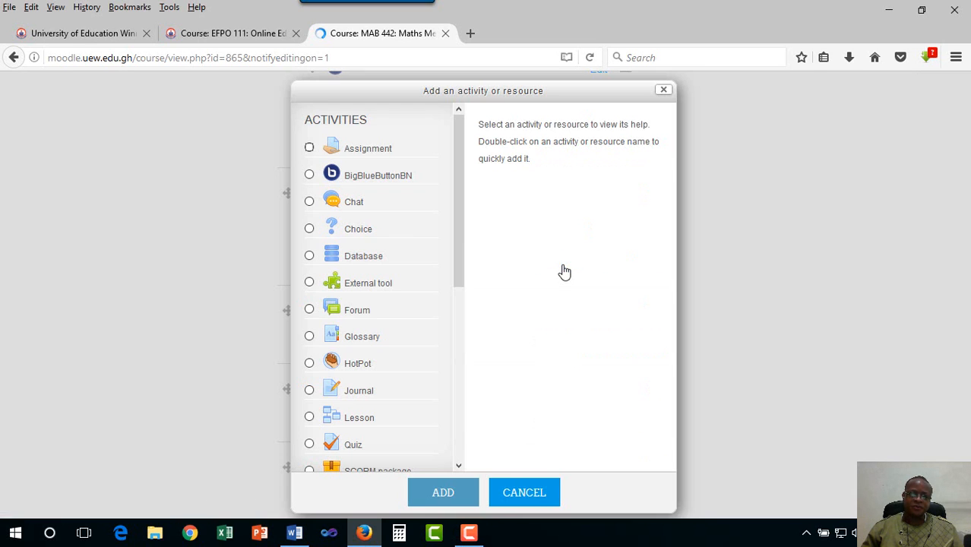
{"action": "left_click_drag", "start_coordinate": [455, 267], "coordinate": [457, 327]}
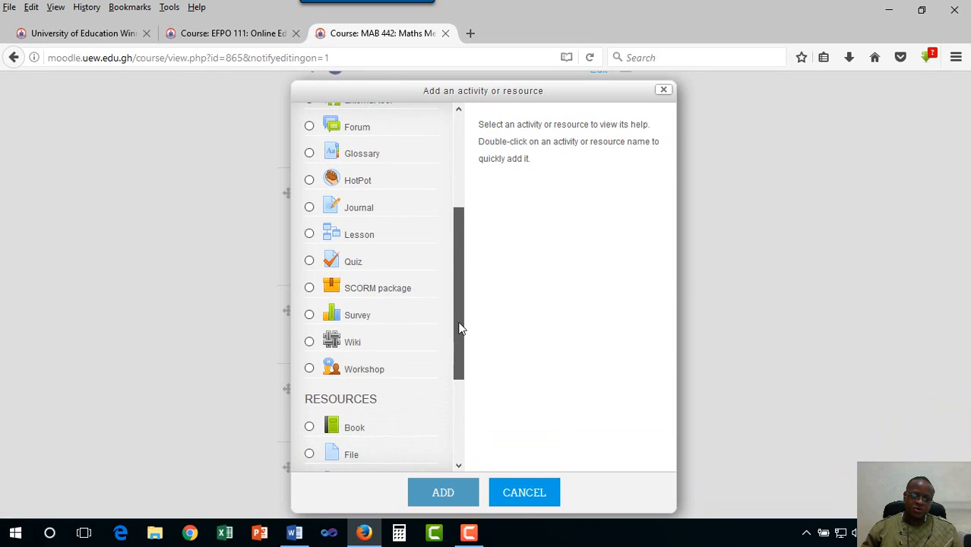
{"action": "left_click", "coordinate": [310, 341]}
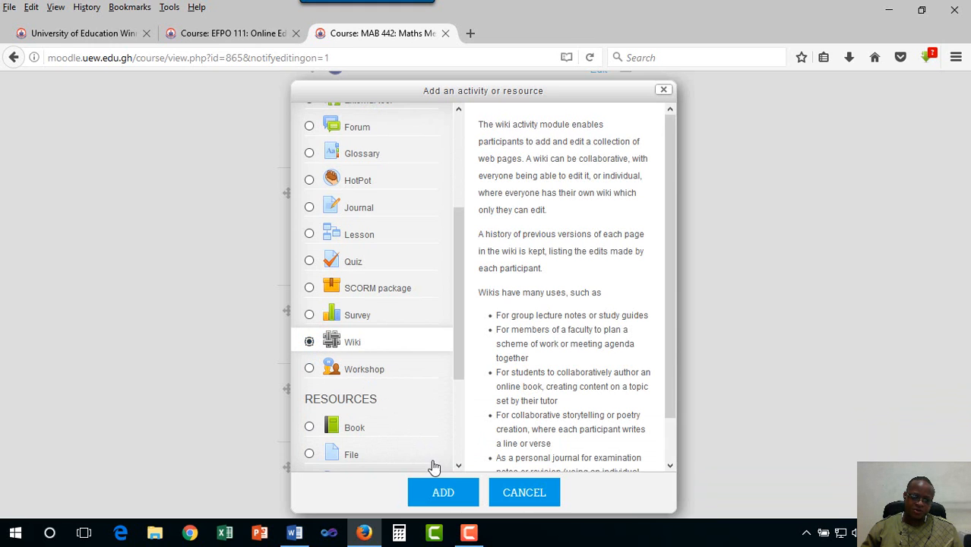
{"action": "left_click", "coordinate": [442, 491]}
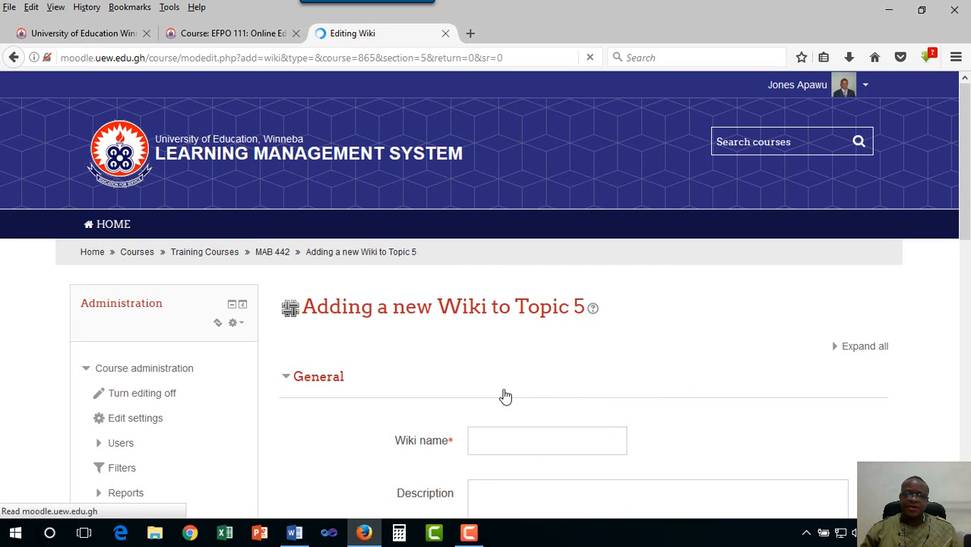
- Name the wiki "Number Activity"
{"action": "left_click", "coordinate": [479, 437]}
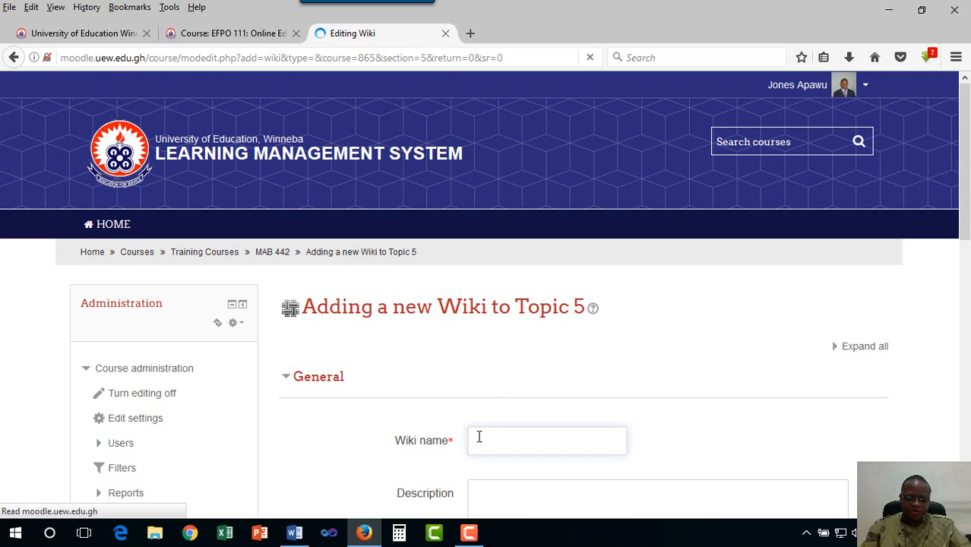
{"action": "type", "text": "Numbe"}
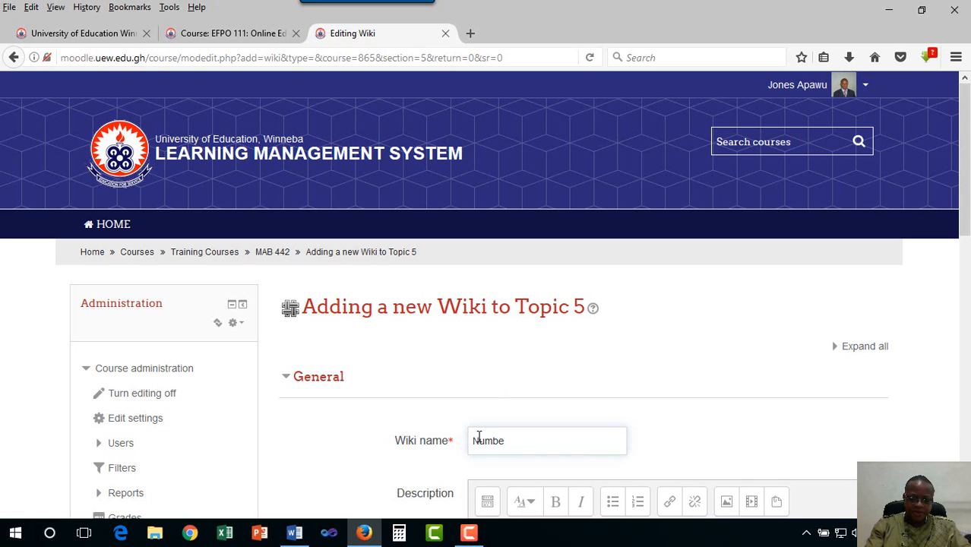
{"action": "type", "text": "r Activity"}
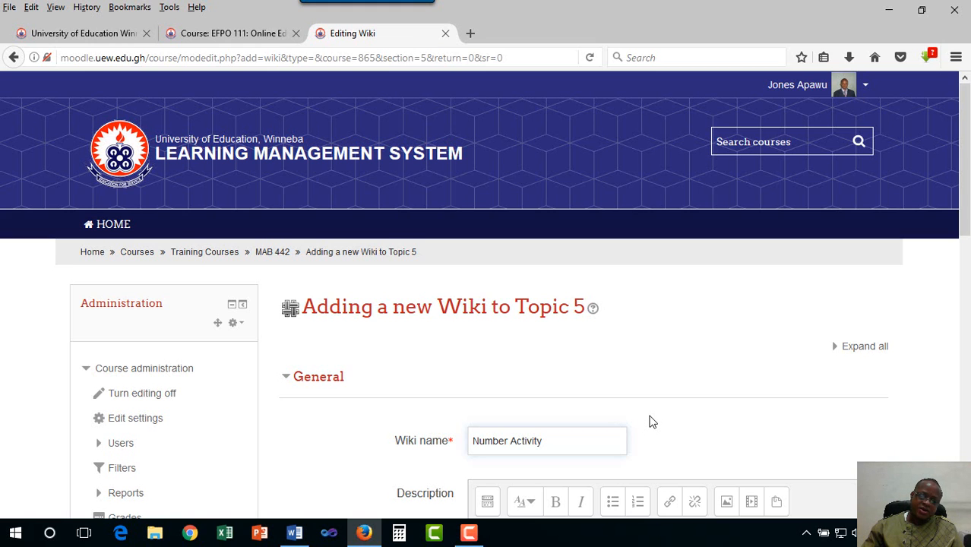
- Switch to the Word document and copy the activity's purpose paragraph together with the four number-concept lines for Groups 1 to 4
{"action": "scroll", "coordinate": [651, 421], "scroll_direction": "down", "scroll_amount": 2}
{"action": "scroll", "coordinate": [587, 414], "scroll_direction": "down", "scroll_amount": 4}
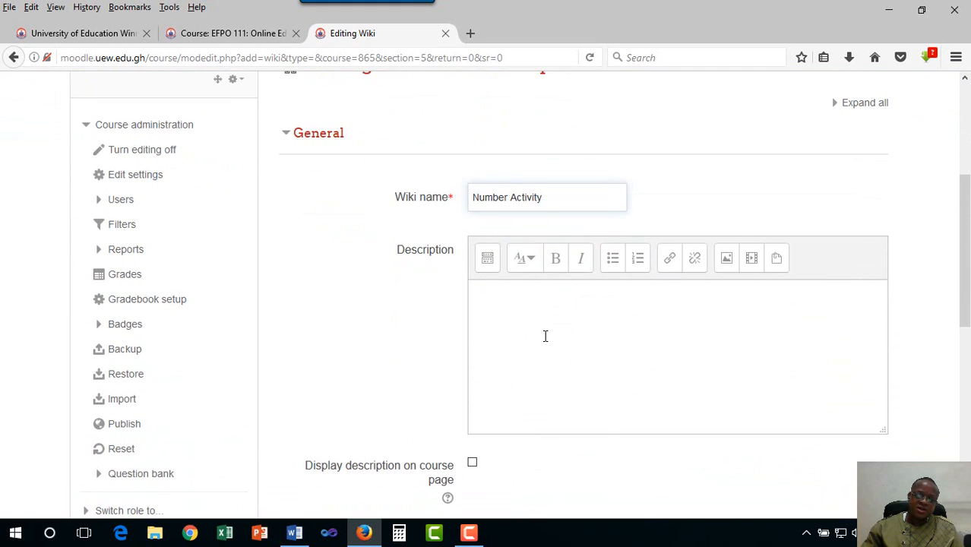
{"action": "scroll", "coordinate": [544, 335], "scroll_direction": "down", "scroll_amount": 2}
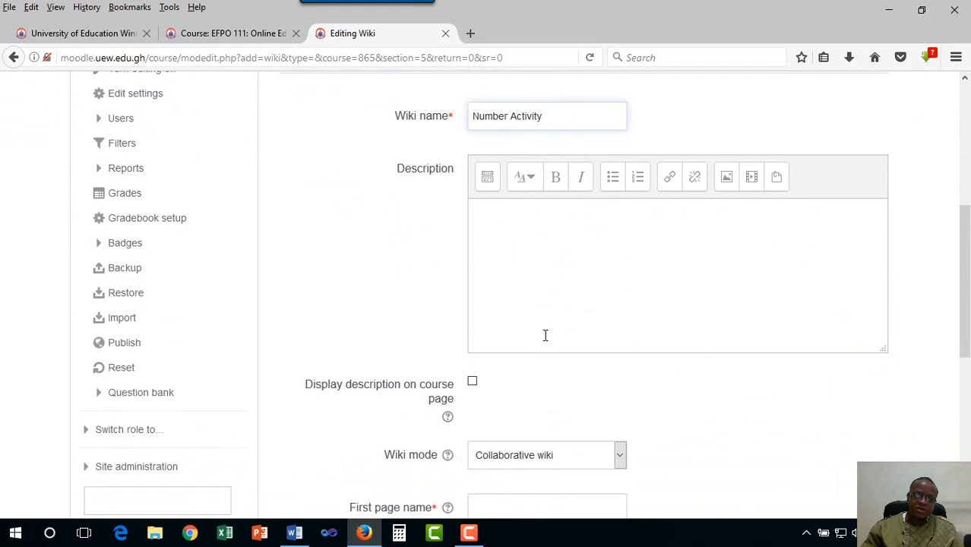
{"action": "left_click", "coordinate": [528, 268]}
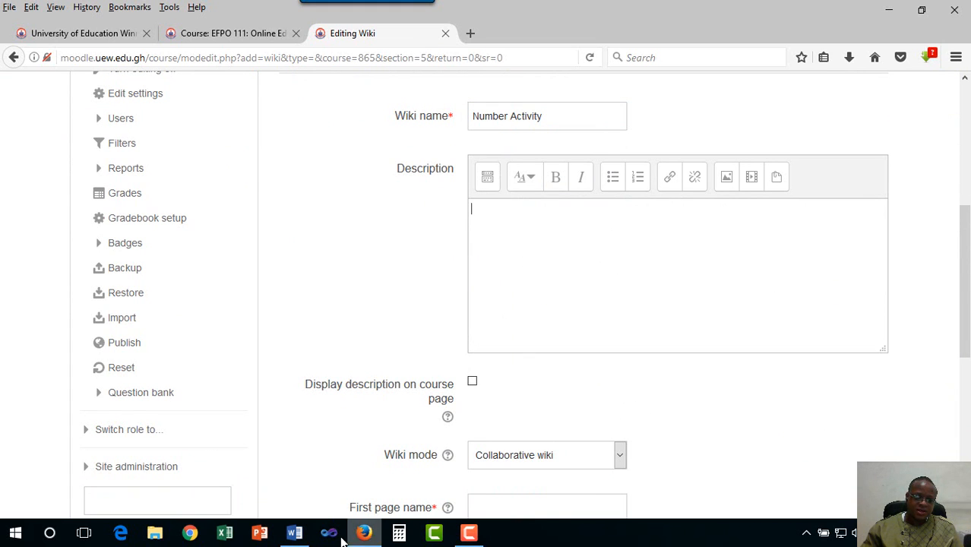
{"action": "left_click", "coordinate": [296, 533]}
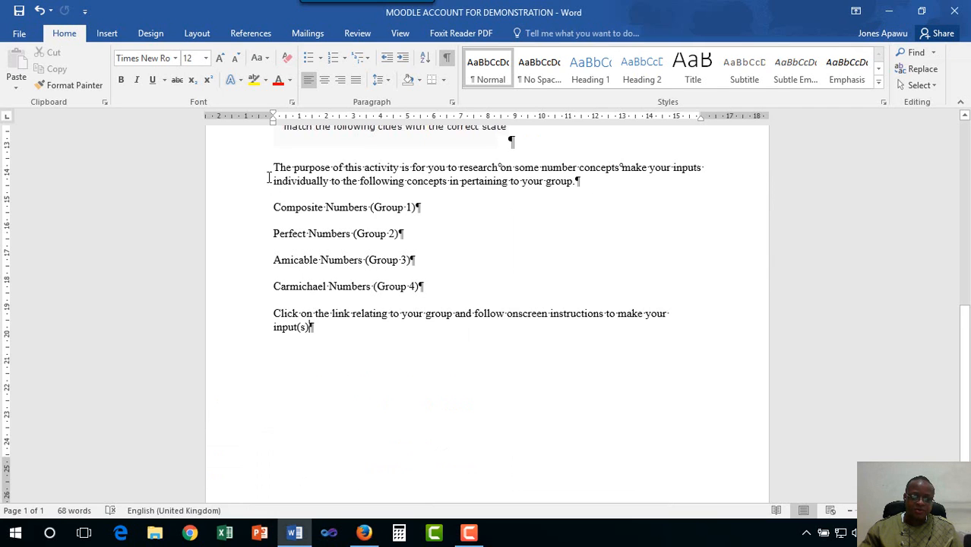
{"action": "left_click_drag", "start_coordinate": [274, 167], "coordinate": [423, 285]}
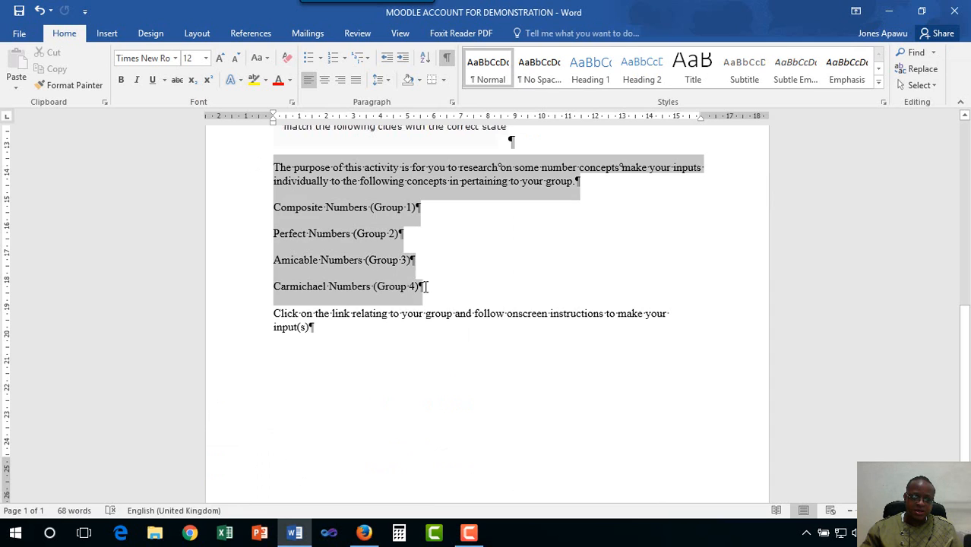
{"action": "right_click", "coordinate": [382, 272]}
{"action": "left_click", "coordinate": [412, 293]}
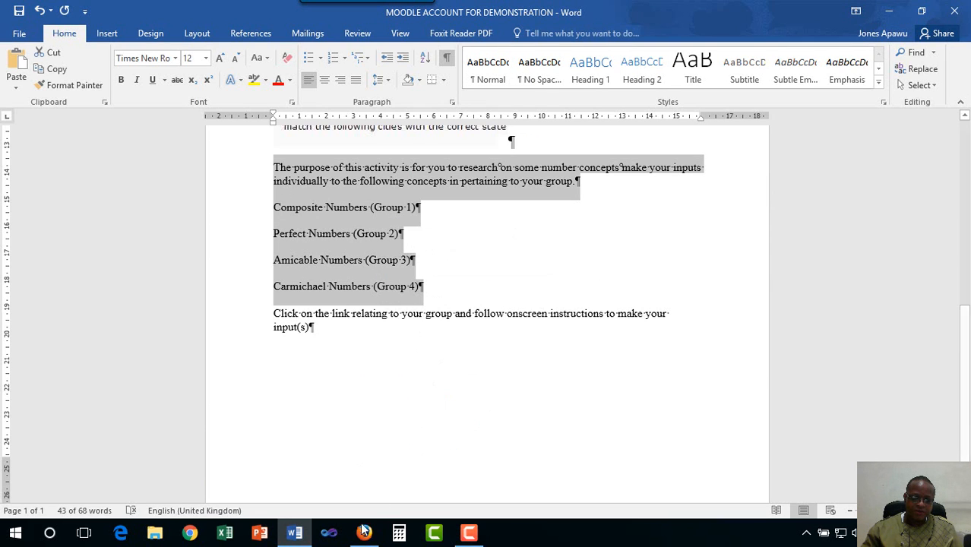
- Return to the wiki form in Firefox, paste the copied text into the description and clear its formatting
{"action": "mouse_move", "coordinate": [358, 536]}
{"action": "left_click", "coordinate": [360, 502]}
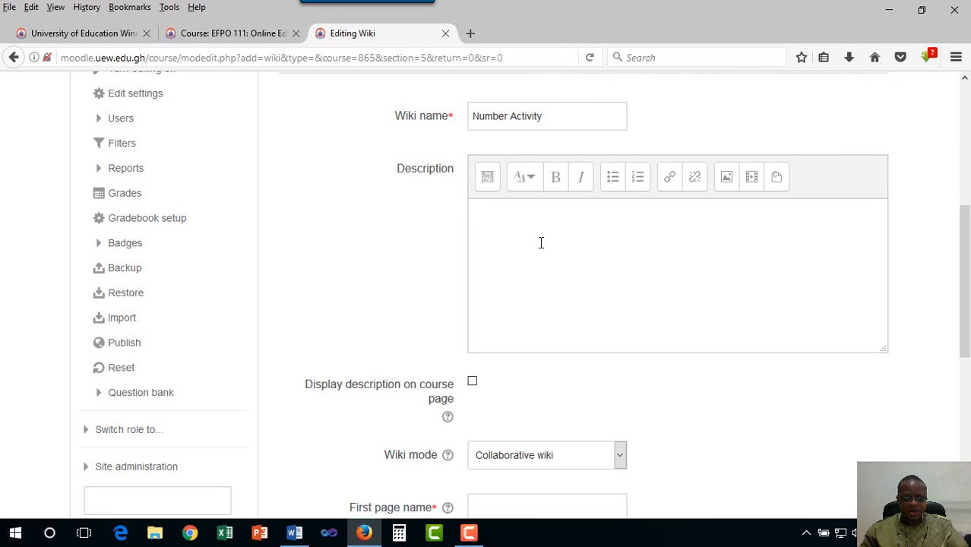
{"action": "key", "text": "ctrl+v"}
{"action": "left_click_drag", "start_coordinate": [624, 303], "coordinate": [479, 209]}
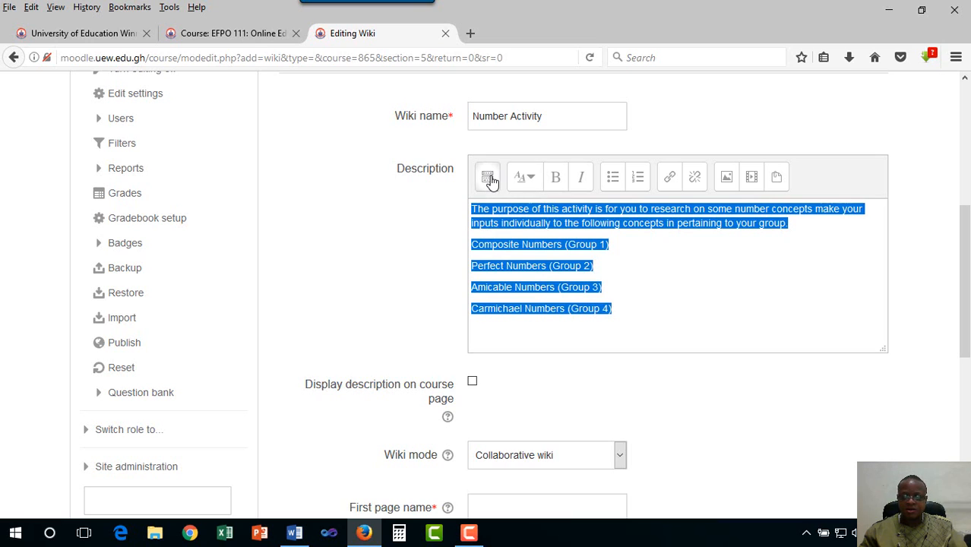
{"action": "left_click", "coordinate": [488, 177]}
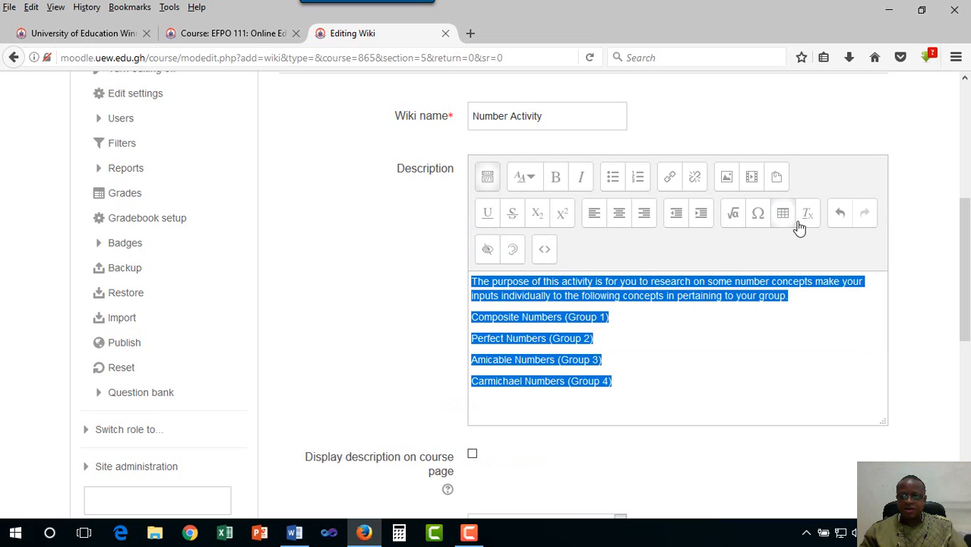
{"action": "left_click", "coordinate": [808, 220]}
{"action": "left_click", "coordinate": [690, 335]}
- Correct the description's first sentence by inserting "and" before "make your inputs" and deleting "in" before "pertaining"
{"action": "scroll", "coordinate": [643, 386], "scroll_direction": "down", "scroll_amount": 2}
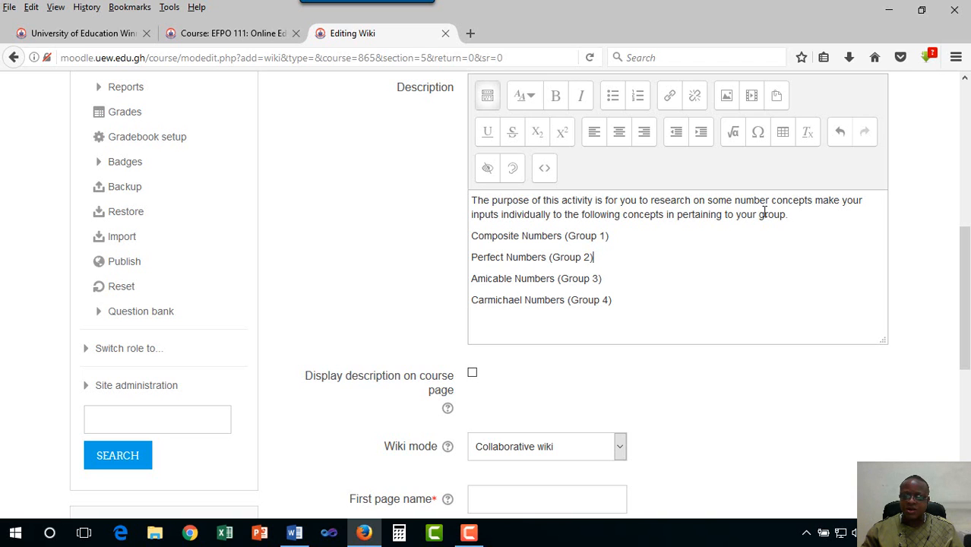
{"action": "left_click", "coordinate": [813, 201]}
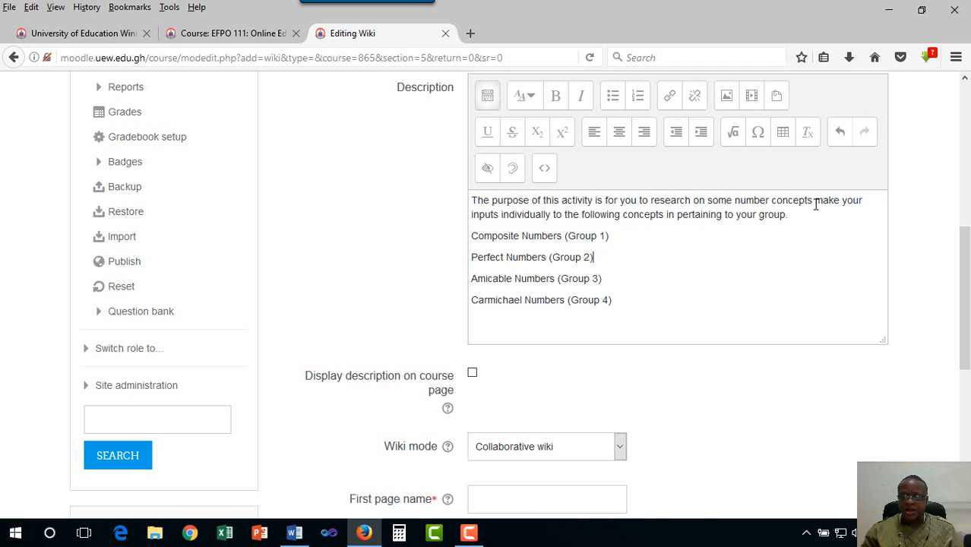
{"action": "type", "text": "and"}
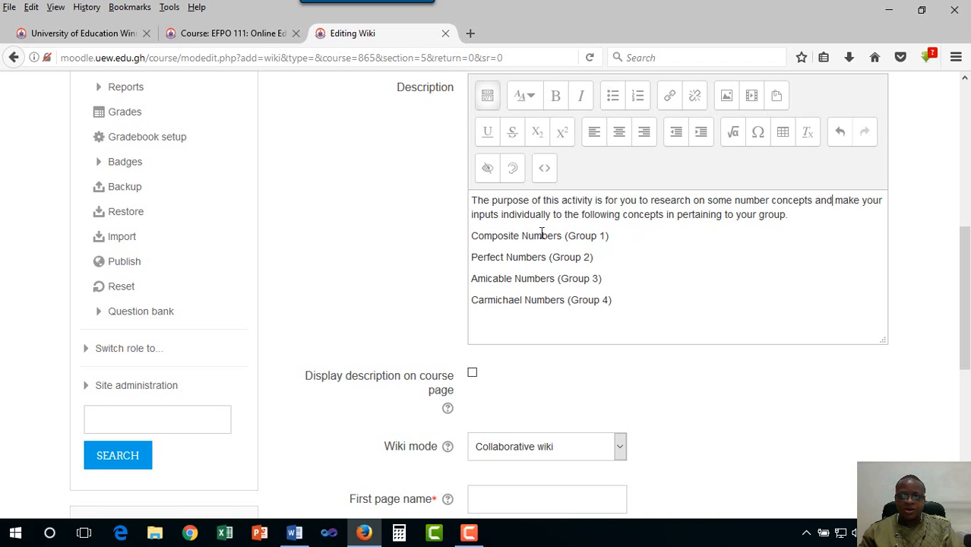
{"action": "left_click", "coordinate": [674, 216]}
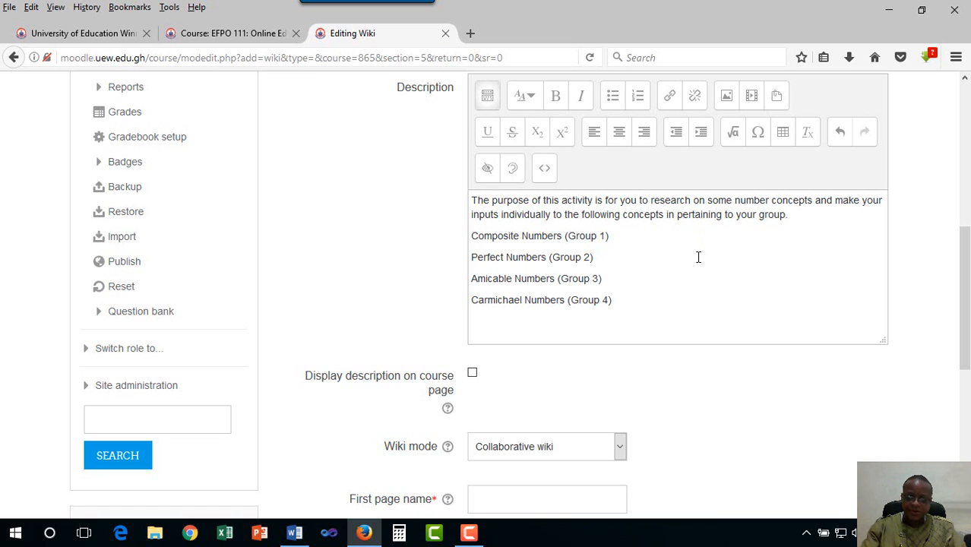
{"action": "key", "text": "BackSpace"}
{"action": "key", "text": "BackSpace"}
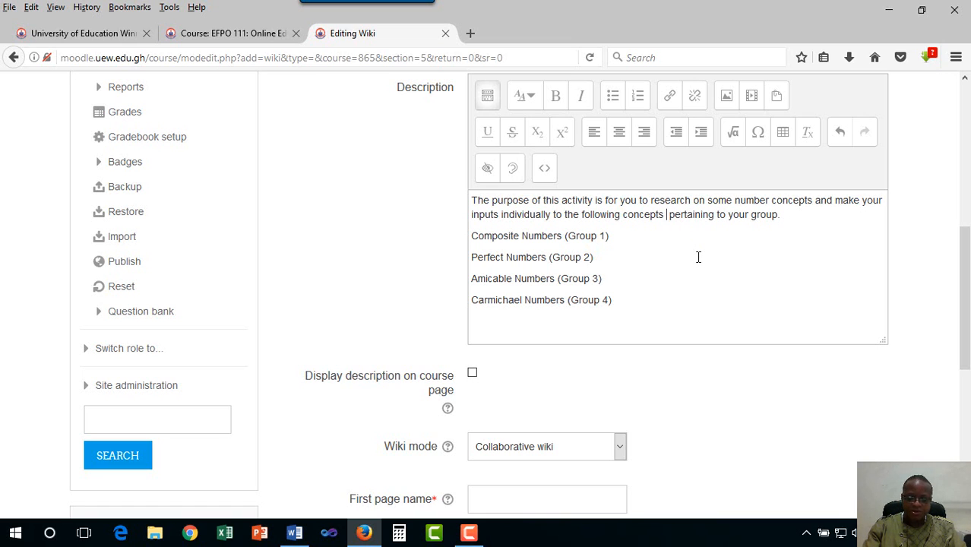
{"action": "key", "text": "BackSpace"}
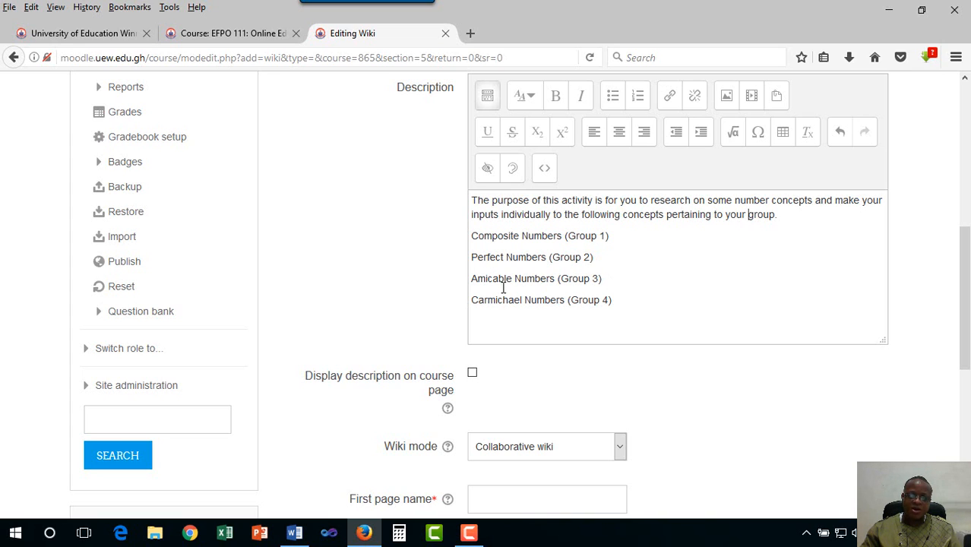
- Check the available wiki modes, keeping Collaborative wiki selected
{"action": "scroll", "coordinate": [569, 296], "scroll_direction": "down", "scroll_amount": 2}
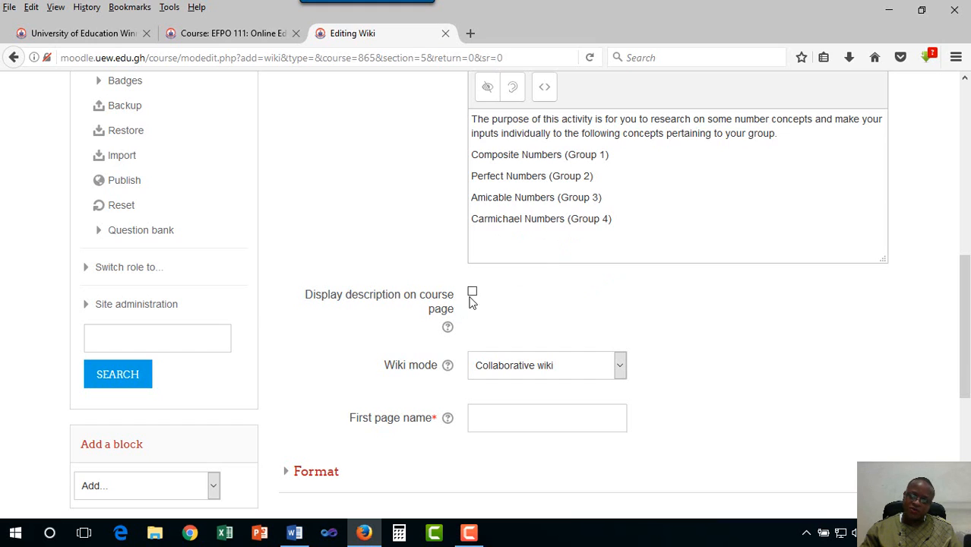
{"action": "scroll", "coordinate": [466, 313], "scroll_direction": "down", "scroll_amount": 2}
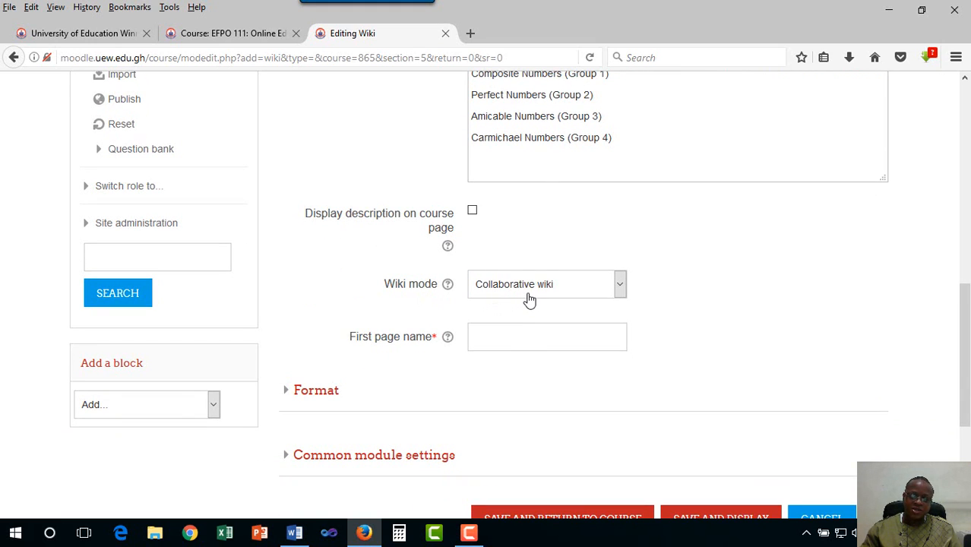
{"action": "left_click", "coordinate": [619, 291]}
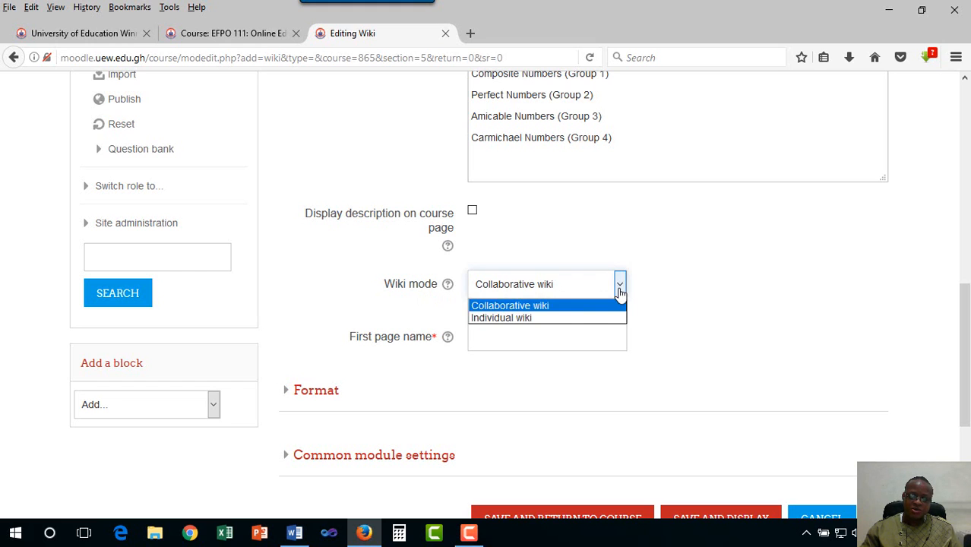
{"action": "left_click", "coordinate": [705, 273]}
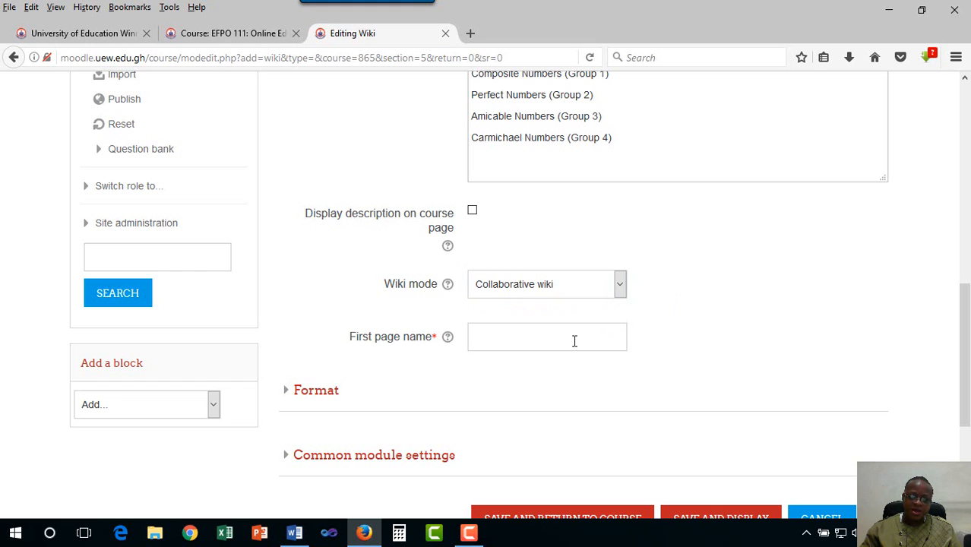
- Enter "Numbers" as the wiki's first page name
{"action": "scroll", "coordinate": [566, 341], "scroll_direction": "down", "scroll_amount": 2}
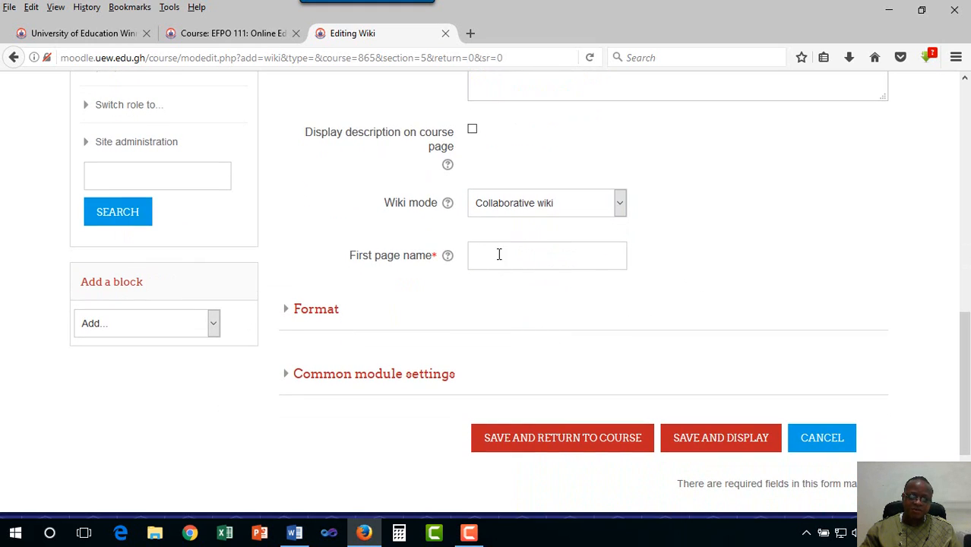
{"action": "left_click", "coordinate": [499, 254]}
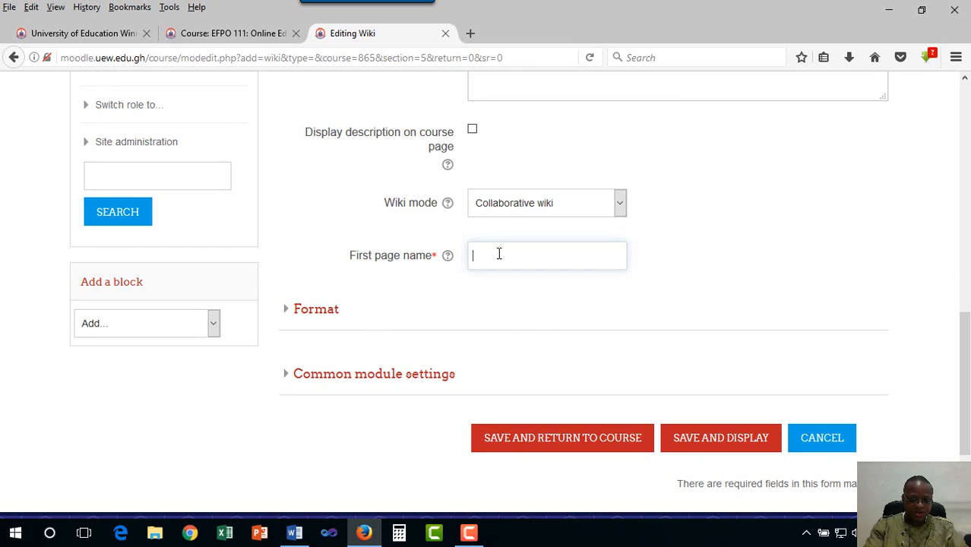
{"action": "type", "text": "Nu"}
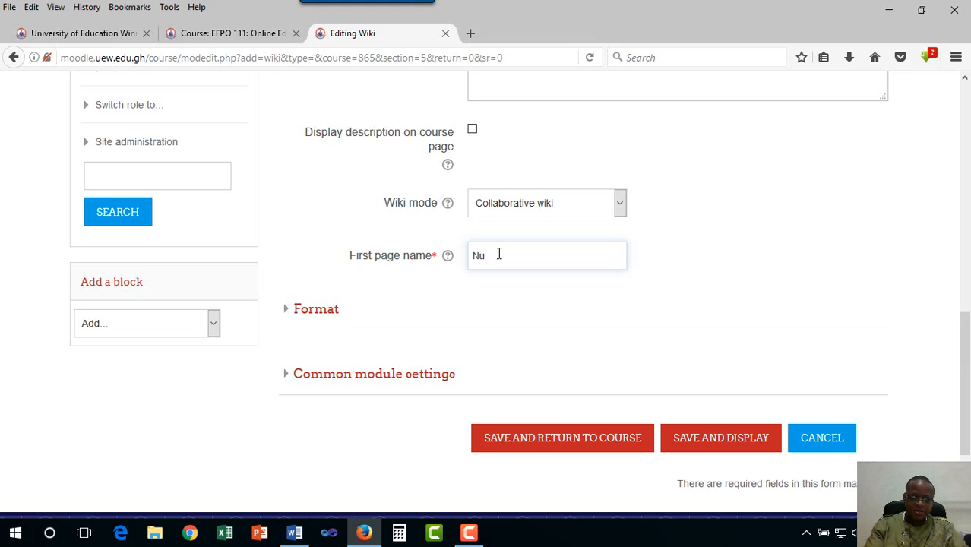
{"action": "type", "text": "mbers"}
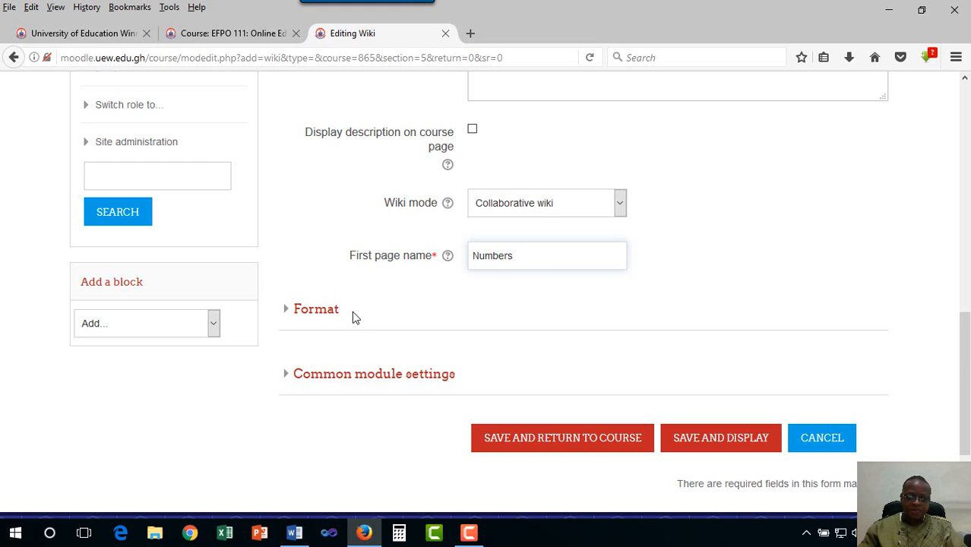
- Expand the Format settings and check the available default formats, keeping HTML selected
{"action": "left_click", "coordinate": [284, 311]}
{"action": "scroll", "coordinate": [427, 342], "scroll_direction": "down", "scroll_amount": 4}
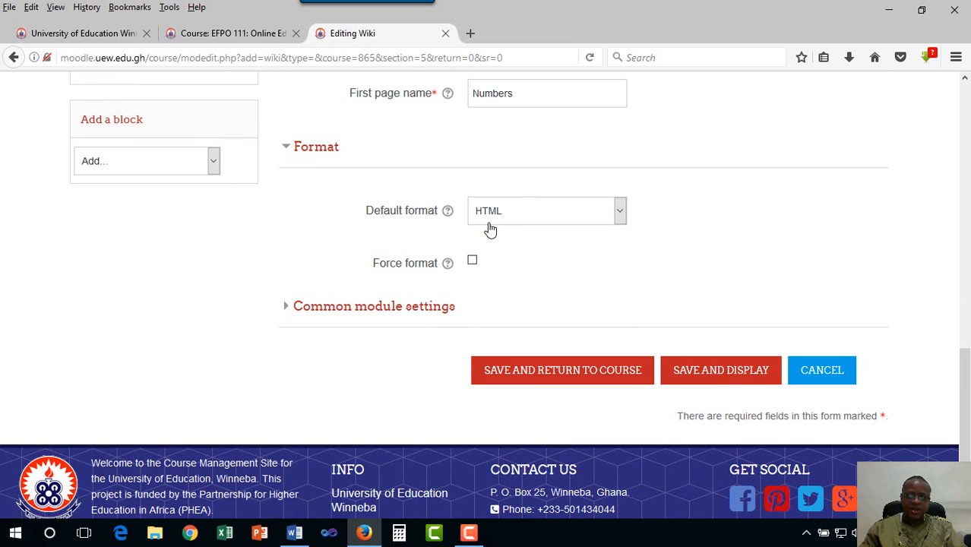
{"action": "left_click", "coordinate": [619, 213]}
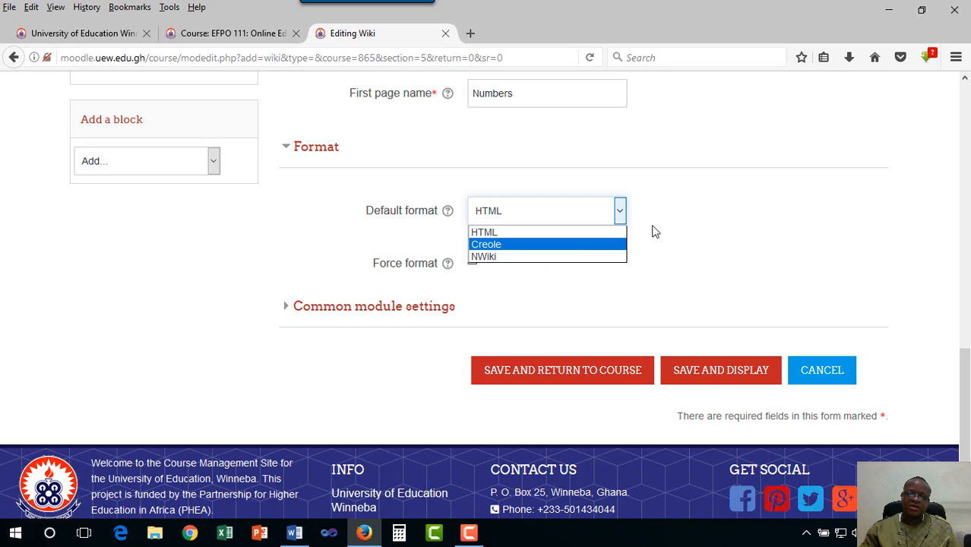
{"action": "left_click", "coordinate": [655, 217]}
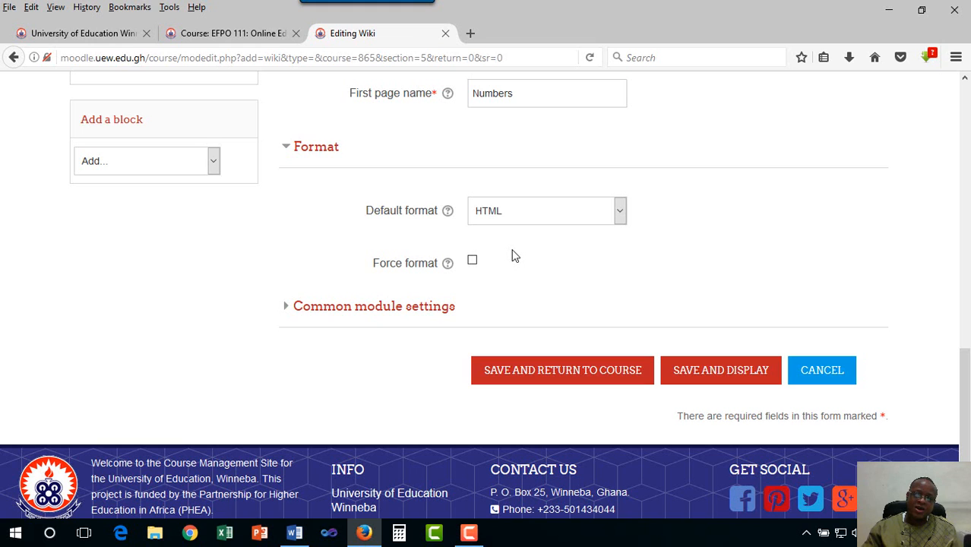
- Review the common module settings, leaving Visible on Show and Group mode on No groups, and save the wiki, returning to the course
{"action": "left_click", "coordinate": [287, 309]}
{"action": "scroll", "coordinate": [455, 332], "scroll_direction": "down", "scroll_amount": 5}
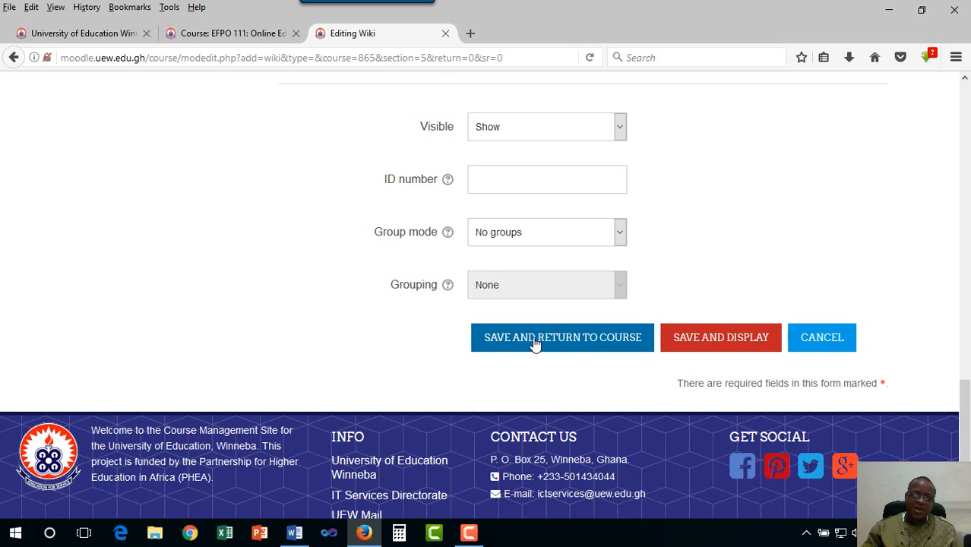
{"action": "left_click", "coordinate": [535, 338]}
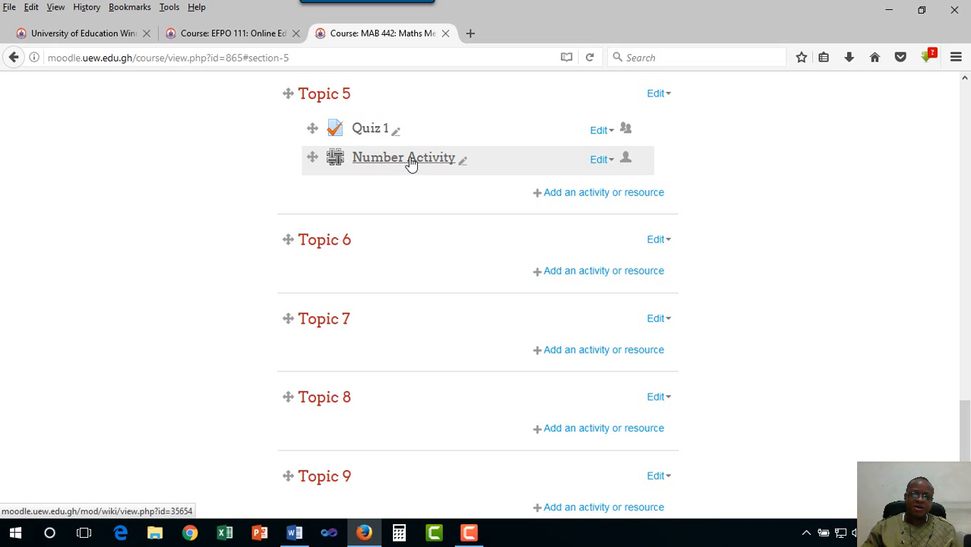
- Open Number Activity in Topic 5 and create its first page, Numbers, in HTML format
{"action": "left_click", "coordinate": [410, 163]}
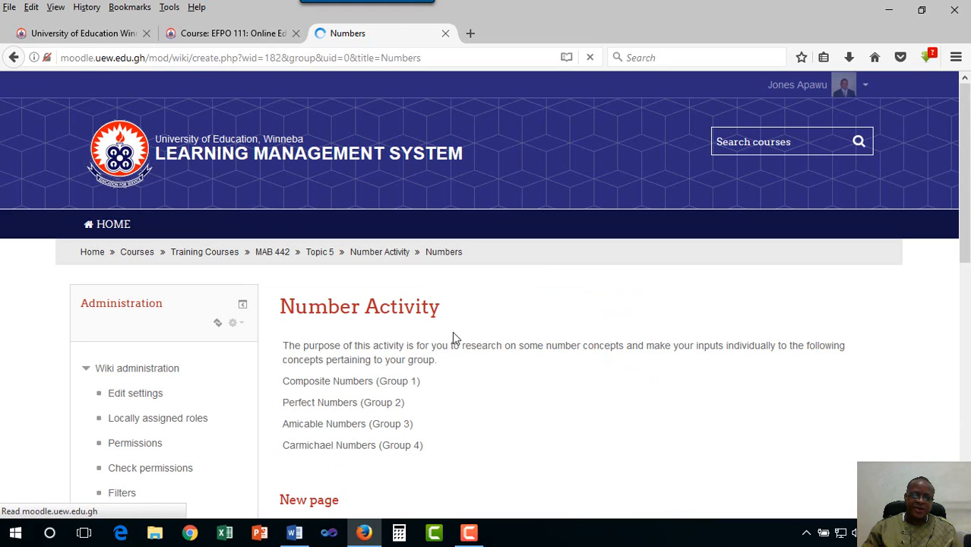
{"action": "scroll", "coordinate": [453, 336], "scroll_direction": "down", "scroll_amount": 2}
{"action": "scroll", "coordinate": [452, 337], "scroll_direction": "down", "scroll_amount": 3}
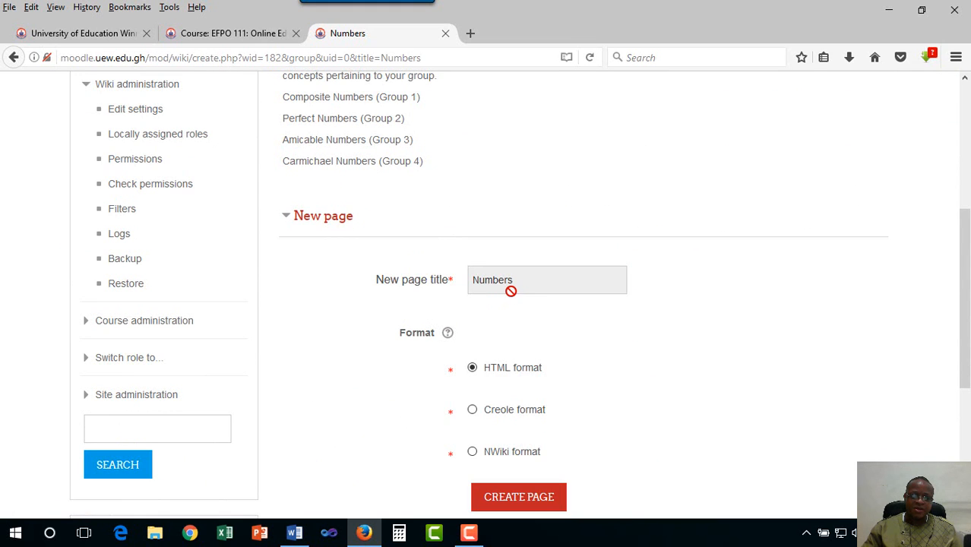
{"action": "scroll", "coordinate": [520, 304], "scroll_direction": "down", "scroll_amount": 3}
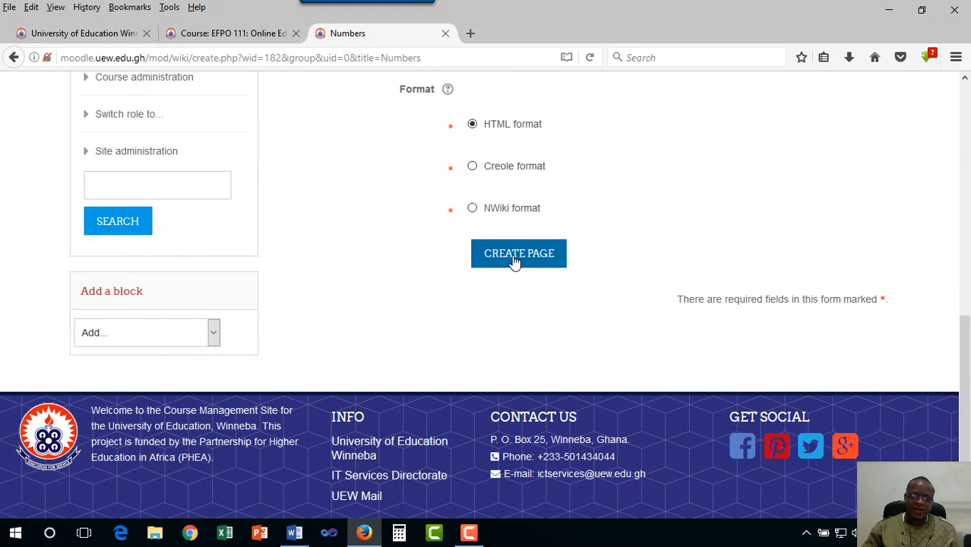
{"action": "left_click", "coordinate": [514, 259]}
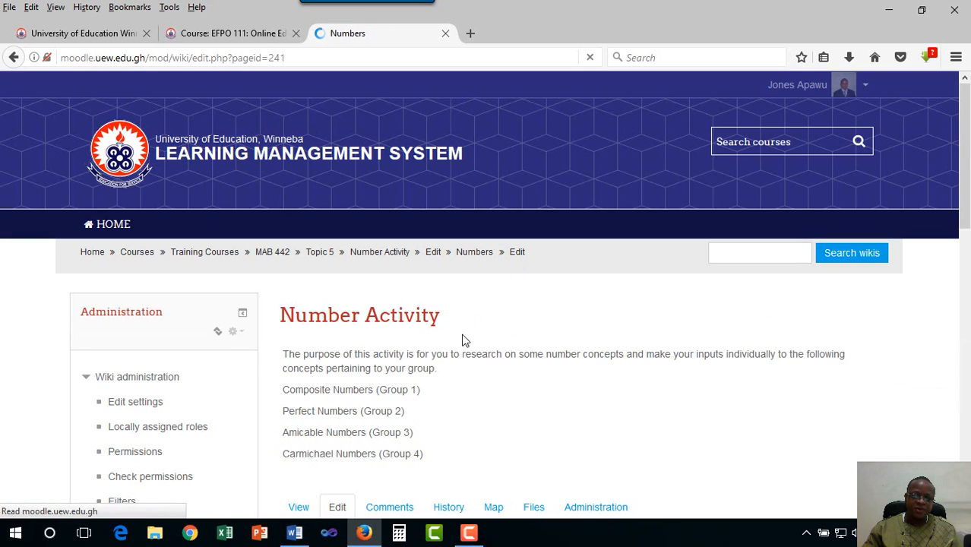
- Switch to the Word document and copy the closing sentence that tells students to click on the link relating to their group
{"action": "mouse_move", "coordinate": [293, 536]}
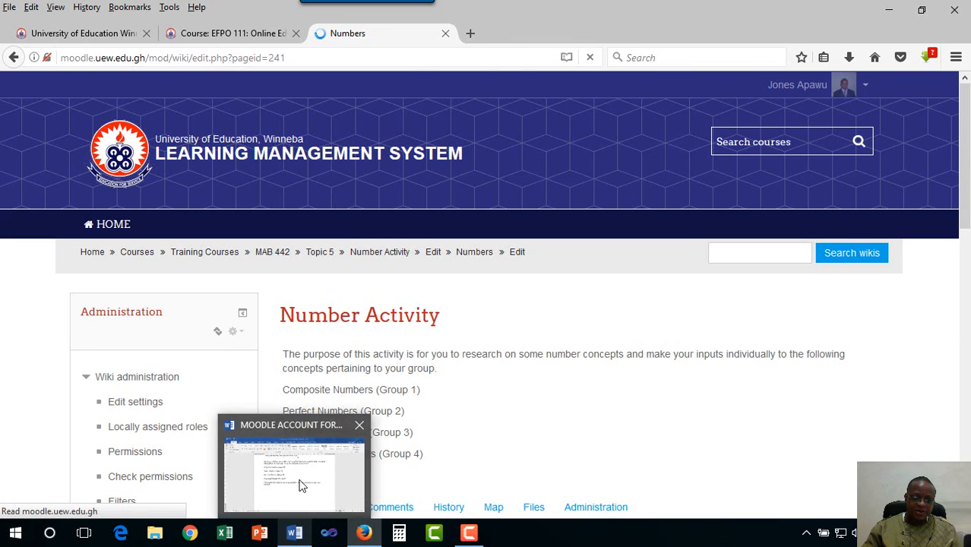
{"action": "left_click", "coordinate": [301, 485]}
{"action": "scroll", "coordinate": [332, 388], "scroll_direction": "down", "scroll_amount": 1}
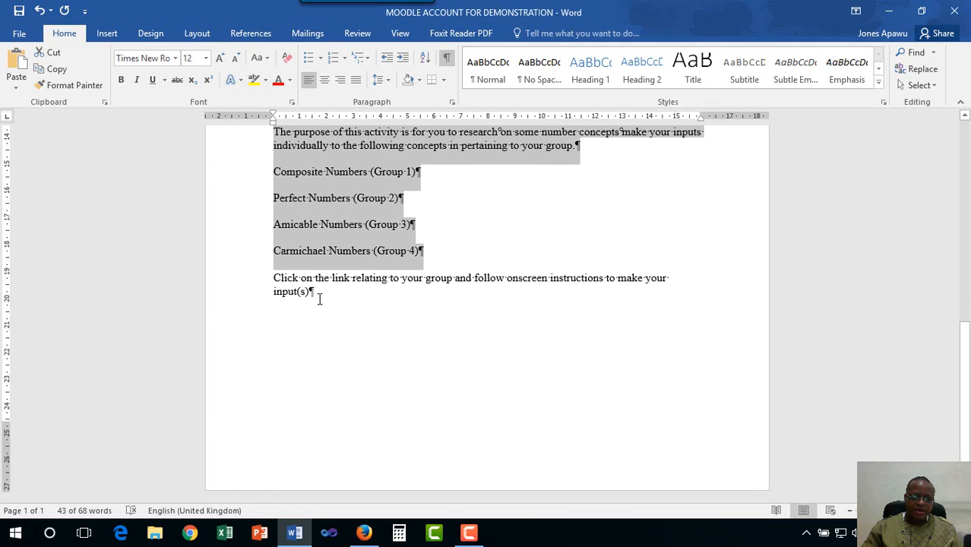
{"action": "left_click_drag", "start_coordinate": [295, 289], "coordinate": [275, 279]}
{"action": "right_click", "coordinate": [279, 287]}
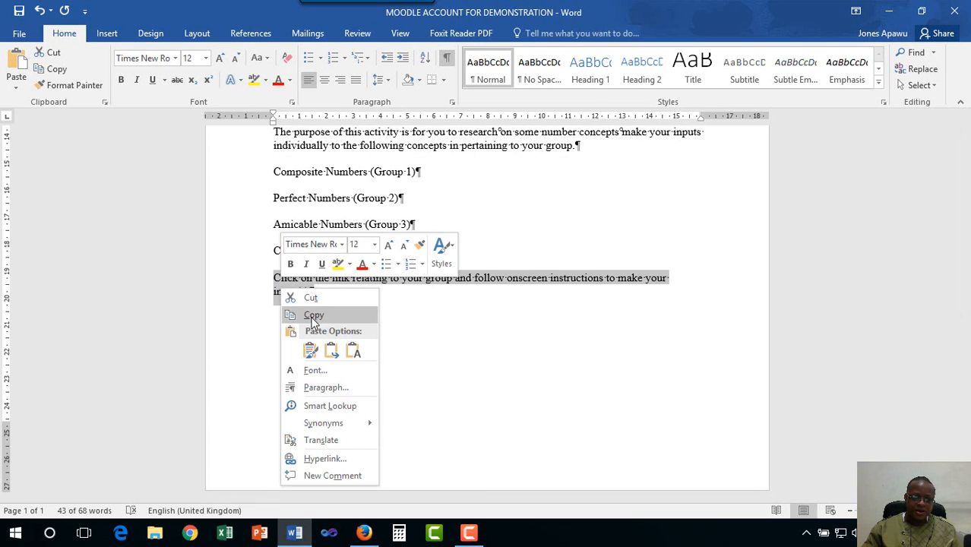
{"action": "left_click", "coordinate": [313, 316]}
- Return to Firefox and paste the copied instruction sentence into the Numbers page content
{"action": "mouse_move", "coordinate": [364, 534]}
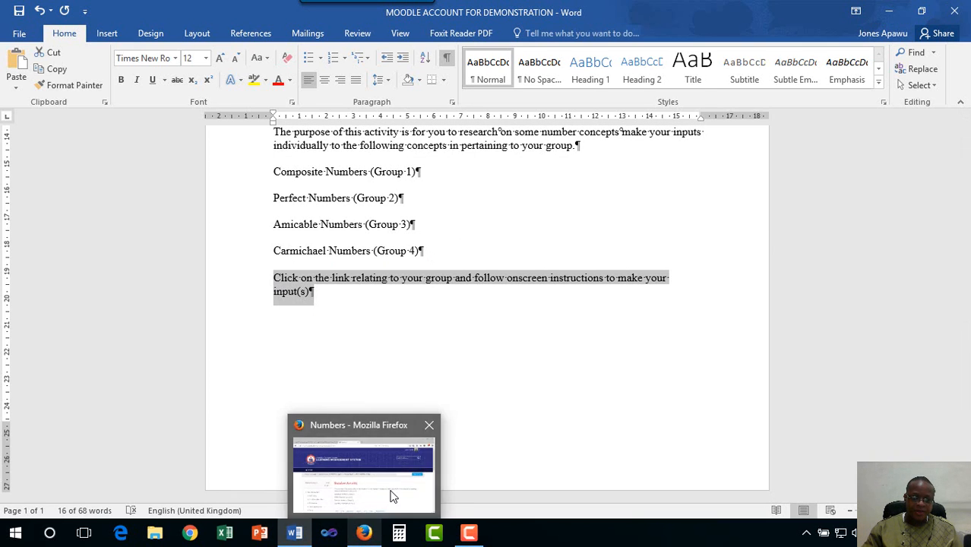
{"action": "left_click", "coordinate": [389, 496]}
{"action": "scroll", "coordinate": [410, 441], "scroll_direction": "down", "scroll_amount": 5}
{"action": "scroll", "coordinate": [462, 443], "scroll_direction": "down", "scroll_amount": 4}
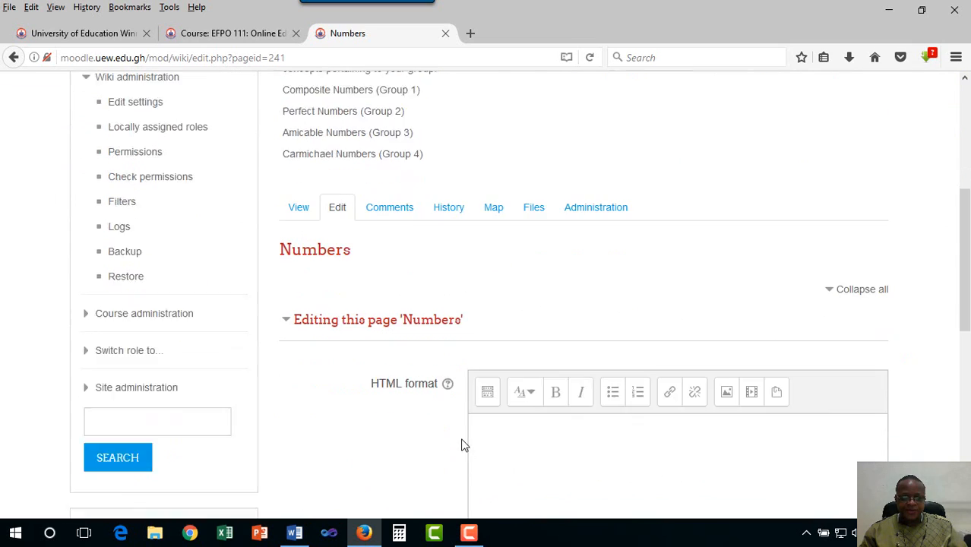
{"action": "left_click", "coordinate": [499, 351]}
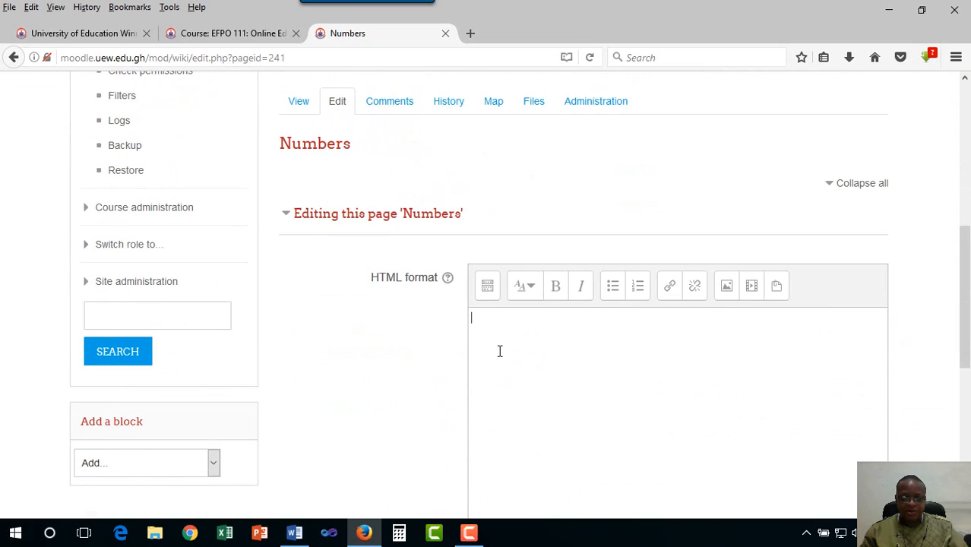
{"action": "key", "text": "ctrl+v"}
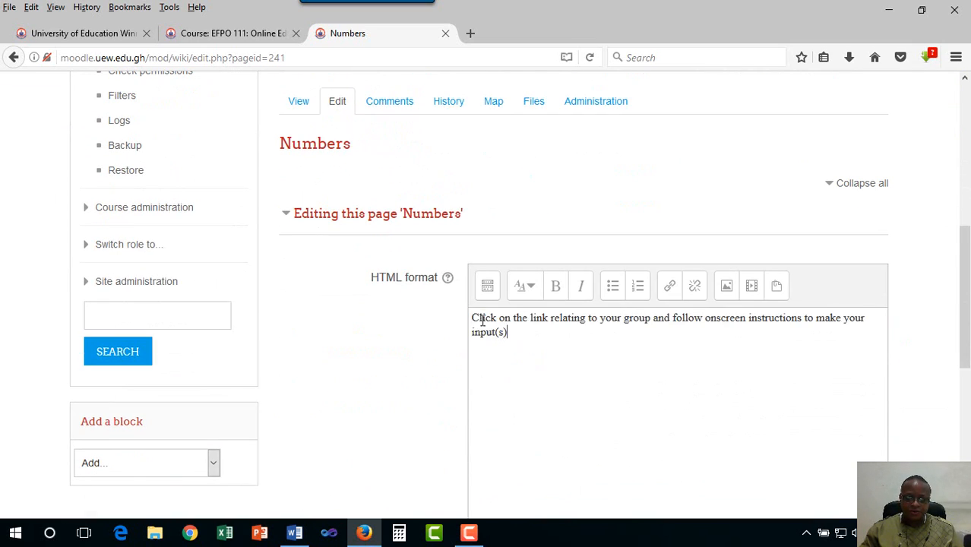
{"action": "key", "text": "ctrl+a"}
{"action": "left_click", "coordinate": [487, 286]}
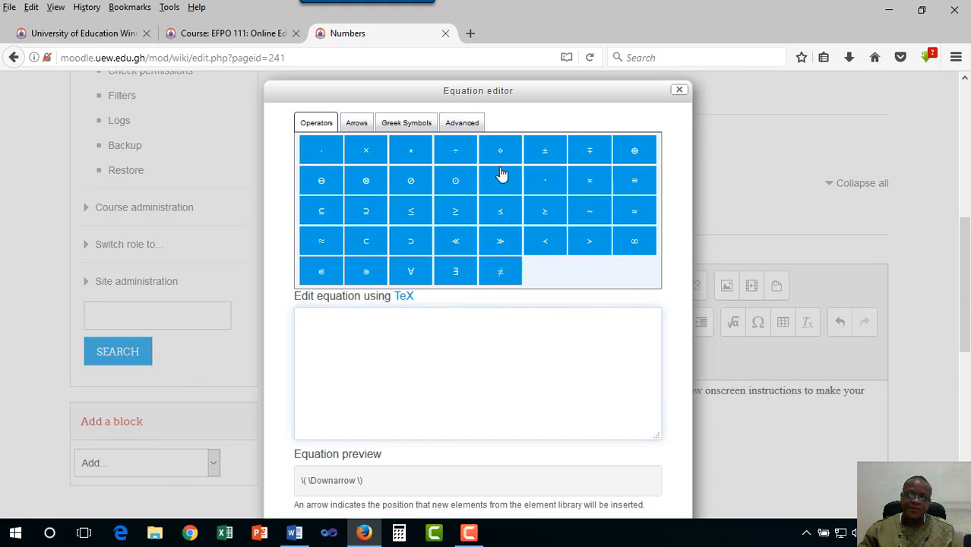
{"action": "left_click", "coordinate": [679, 90]}
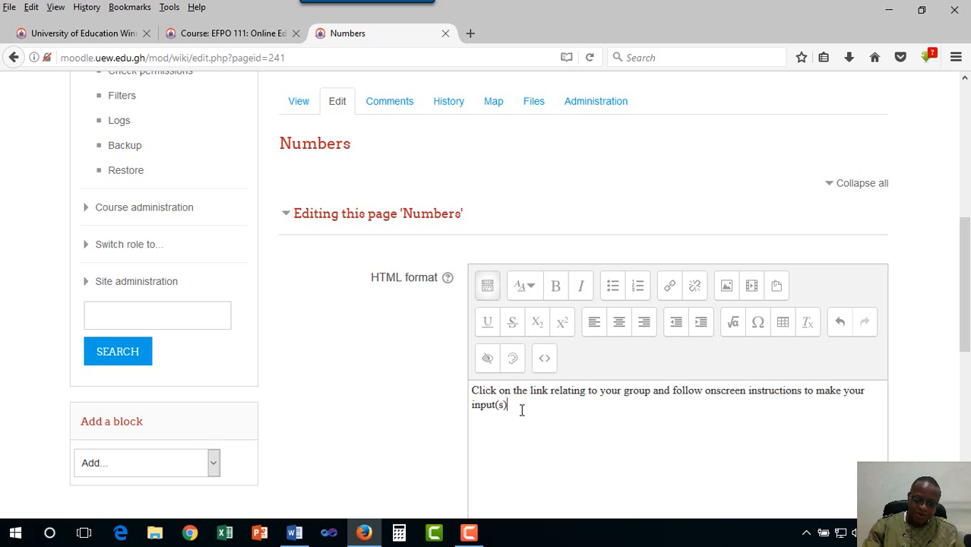
- End the instruction sentence with a period and add the wiki link [[Composite Numbers]] on a new line below it
{"action": "type", "text": "."}
{"action": "key", "text": "Return"}
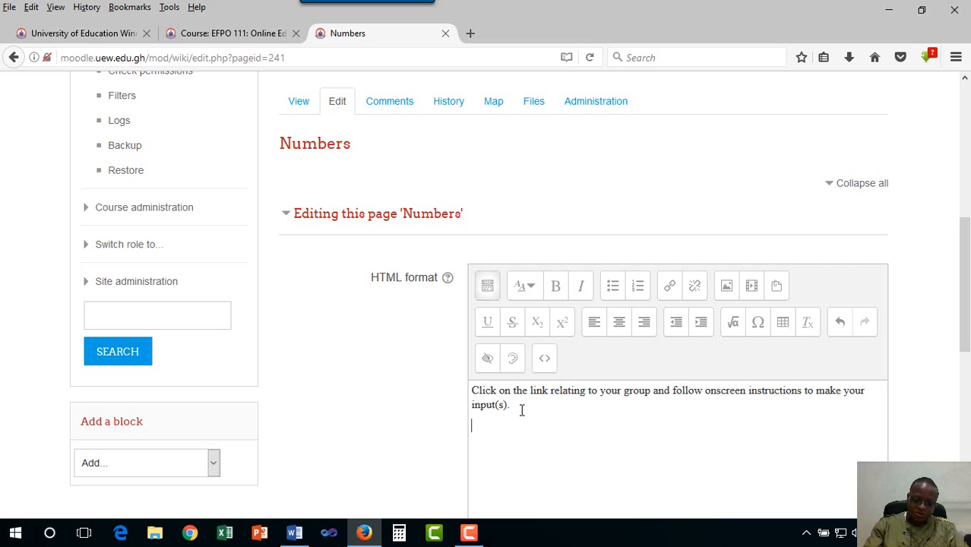
{"action": "scroll", "coordinate": [542, 393], "scroll_direction": "up", "scroll_amount": 5}
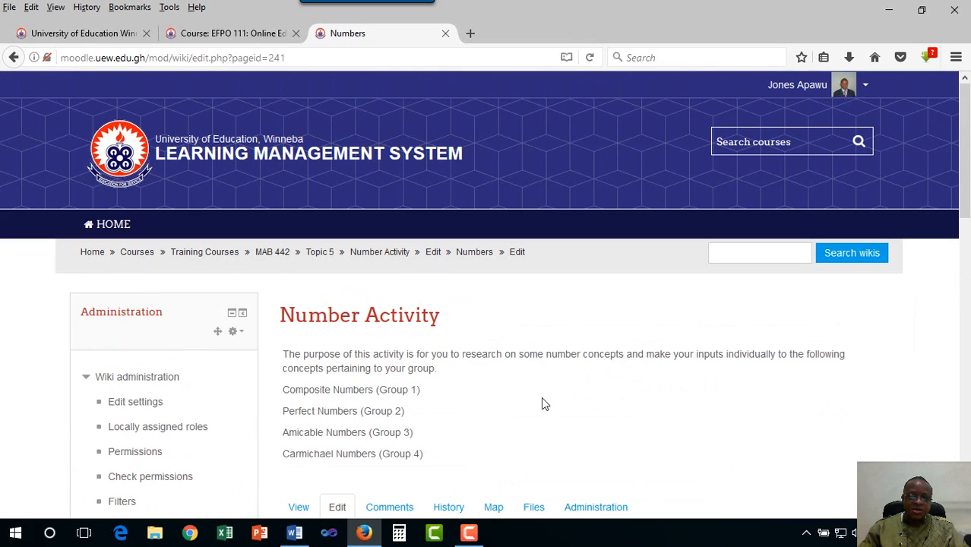
{"action": "scroll", "coordinate": [543, 421], "scroll_direction": "down", "scroll_amount": 3}
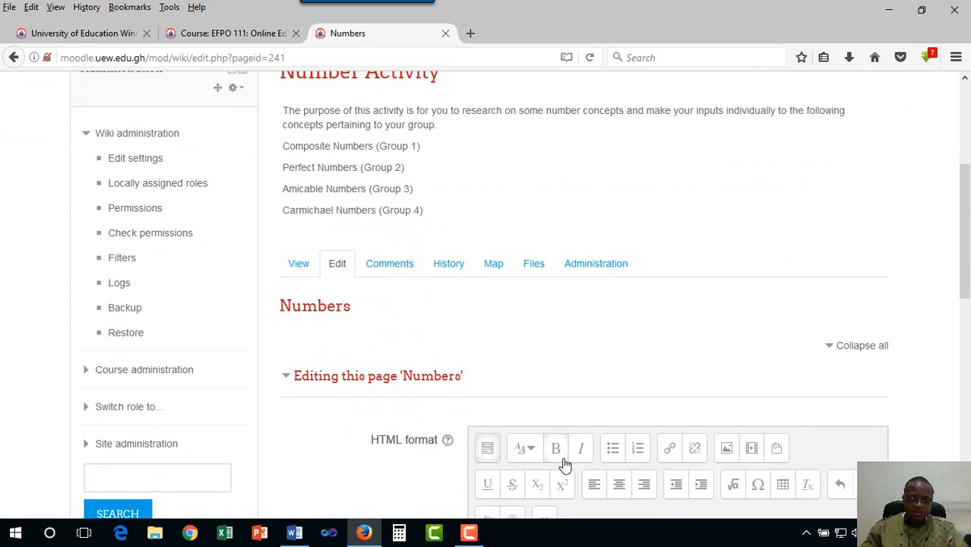
{"action": "scroll", "coordinate": [565, 465], "scroll_direction": "down", "scroll_amount": 2}
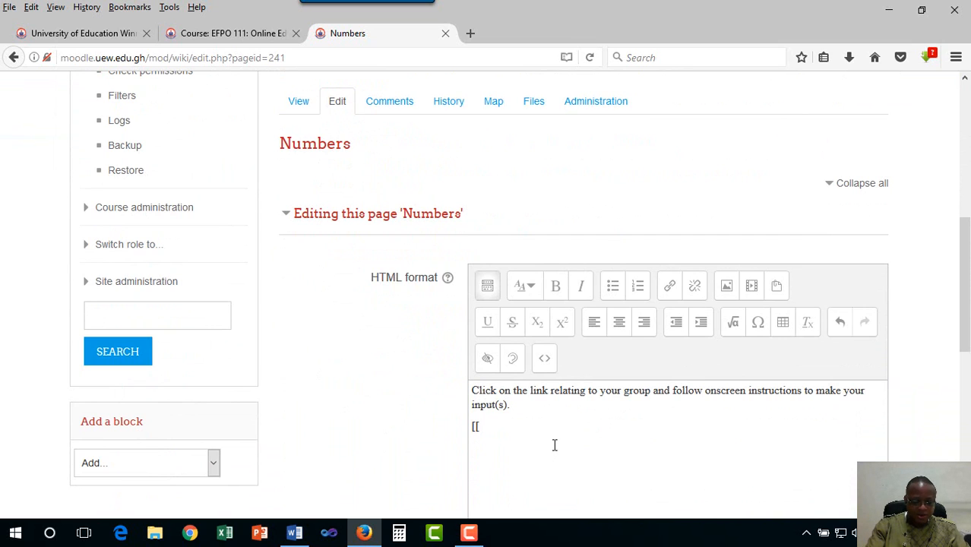
{"action": "type", "text": "Composite"}
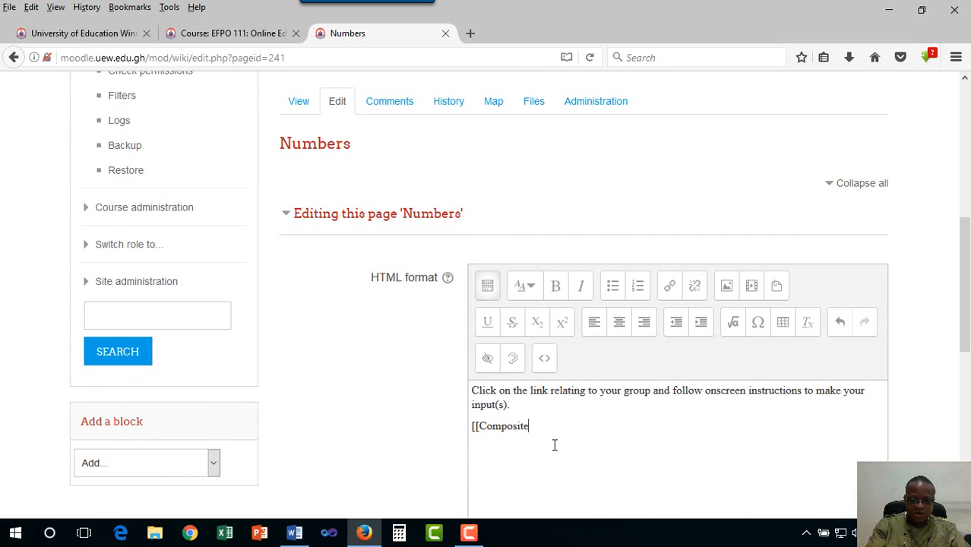
{"action": "type", "text": " Numbers]]"}
- Check the concept list in the description and add the Group 2 wiki link [[Perfect Numbers]] below the Composite Numbers link
{"action": "scroll", "coordinate": [572, 391], "scroll_direction": "up", "scroll_amount": 5}
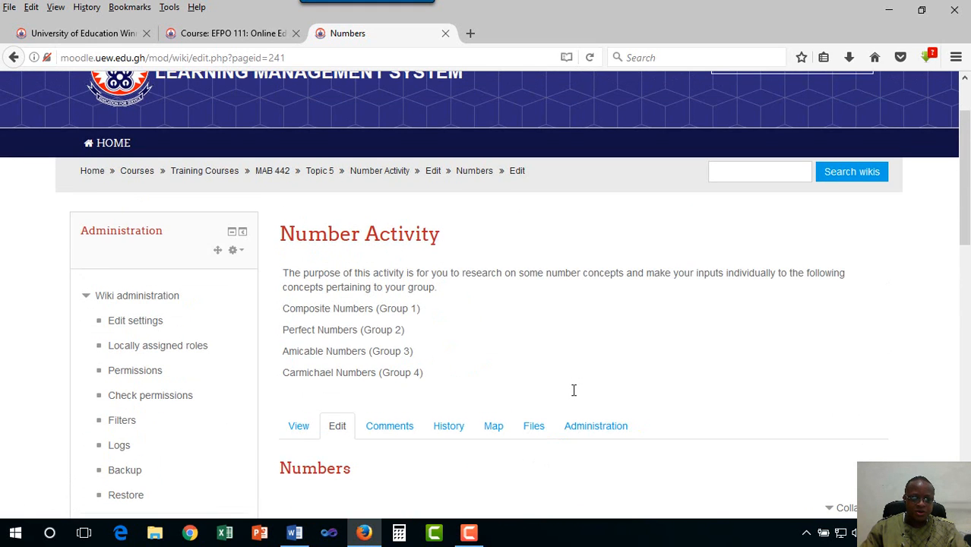
{"action": "scroll", "coordinate": [575, 395], "scroll_direction": "down", "scroll_amount": 6}
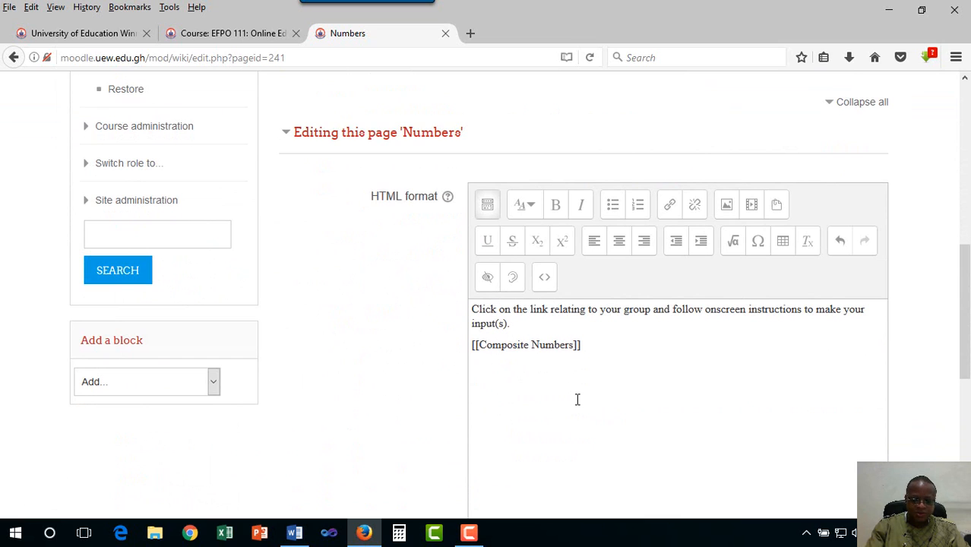
{"action": "type", "text": "[[Pr"}
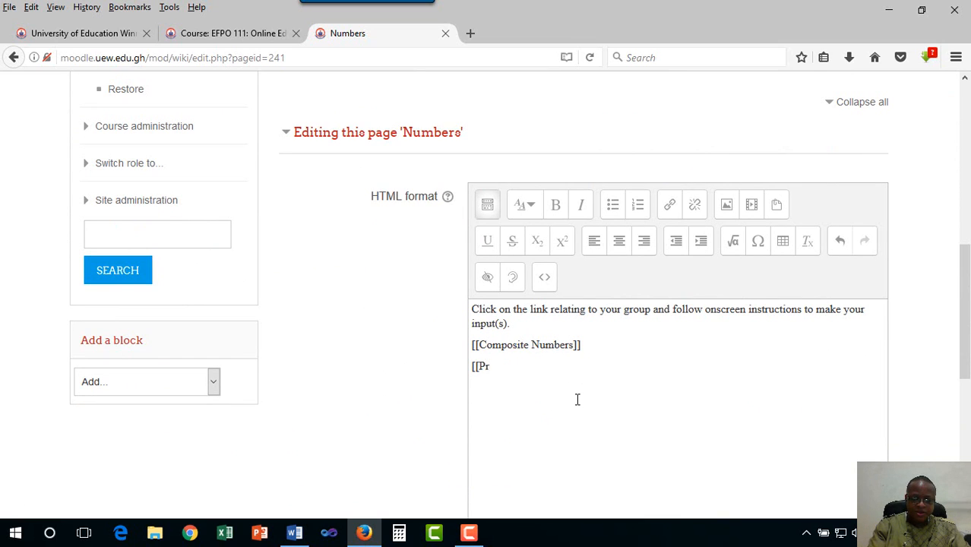
{"action": "key", "text": "BackSpace"}
{"action": "type", "text": "erfect Numb"}
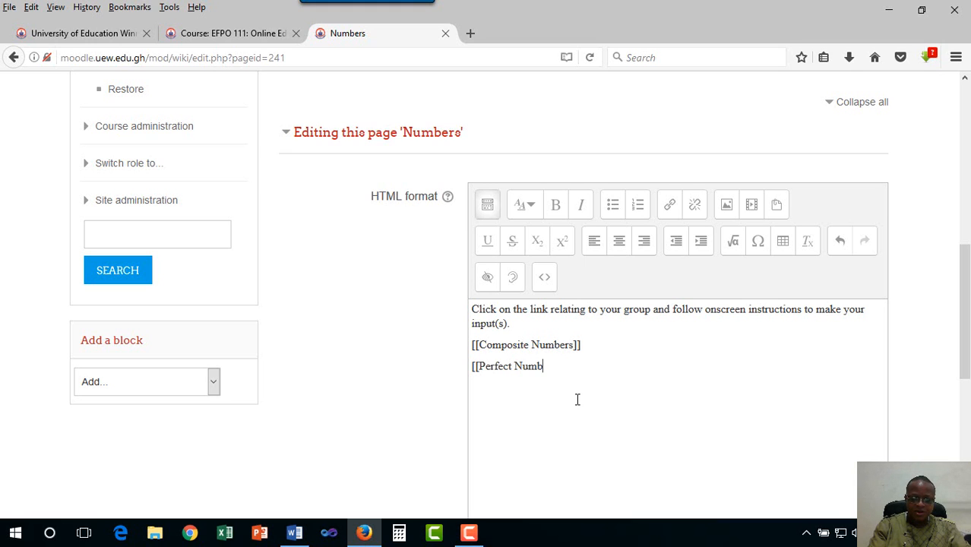
{"action": "type", "text": "ers]]"}
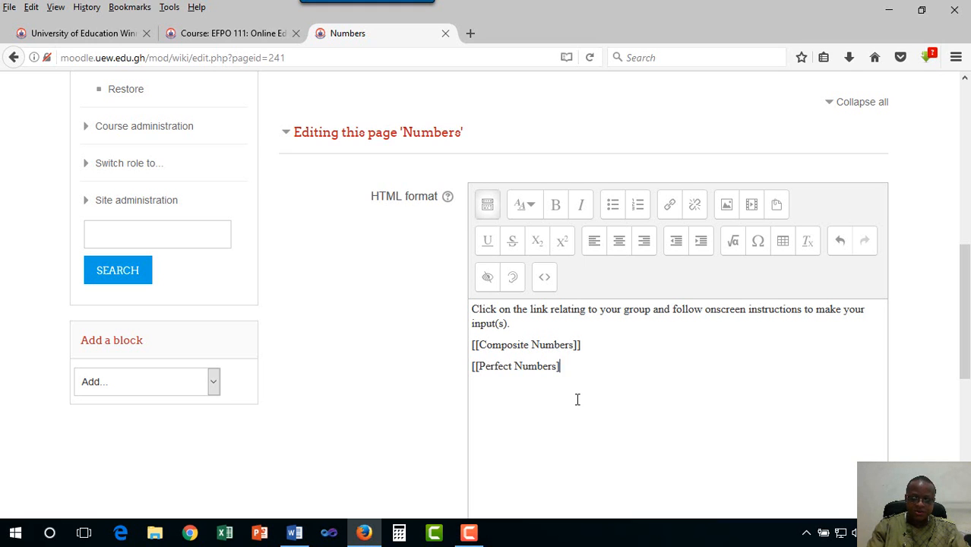
- Check the Group 3 concept in the description and add the wiki link [[Amicable Numbers]] below the Perfect Numbers link
{"action": "key", "text": "Return"}
{"action": "scroll", "coordinate": [577, 399], "scroll_direction": "up", "scroll_amount": 5}
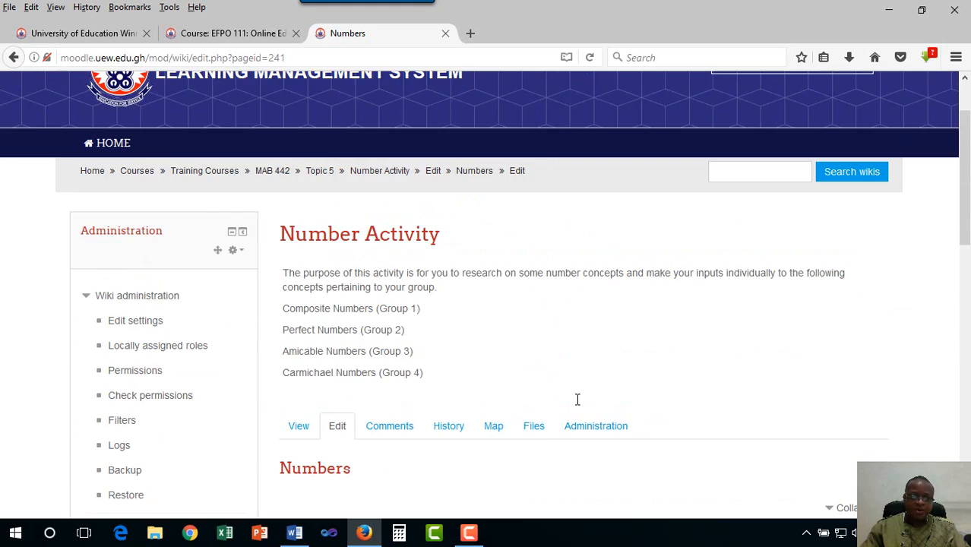
{"action": "scroll", "coordinate": [577, 400], "scroll_direction": "down", "scroll_amount": 5}
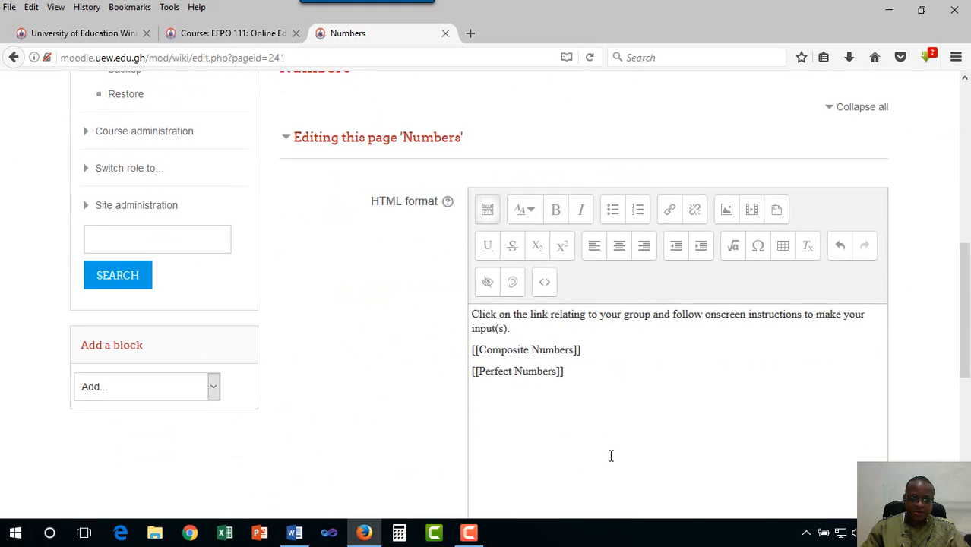
{"action": "type", "text": "[["}
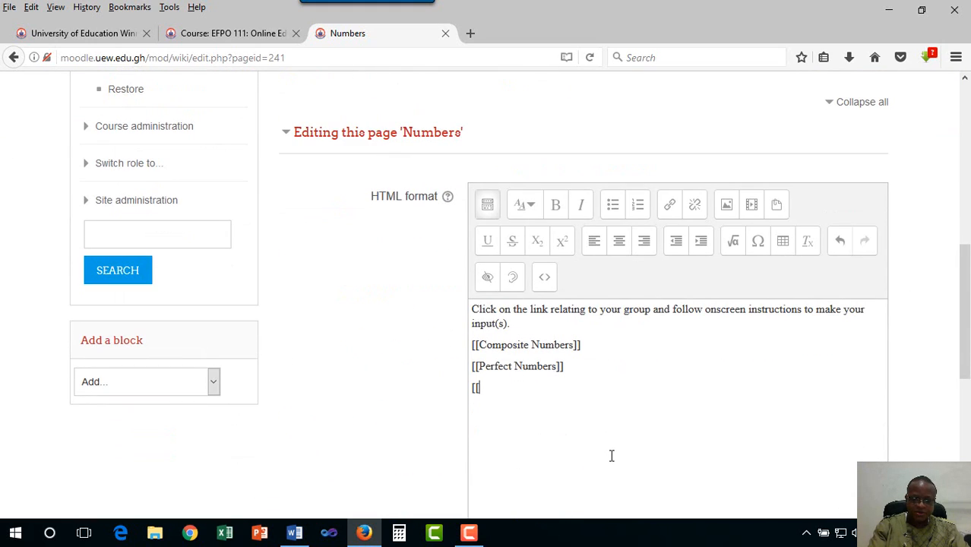
{"action": "type", "text": "Amicable "}
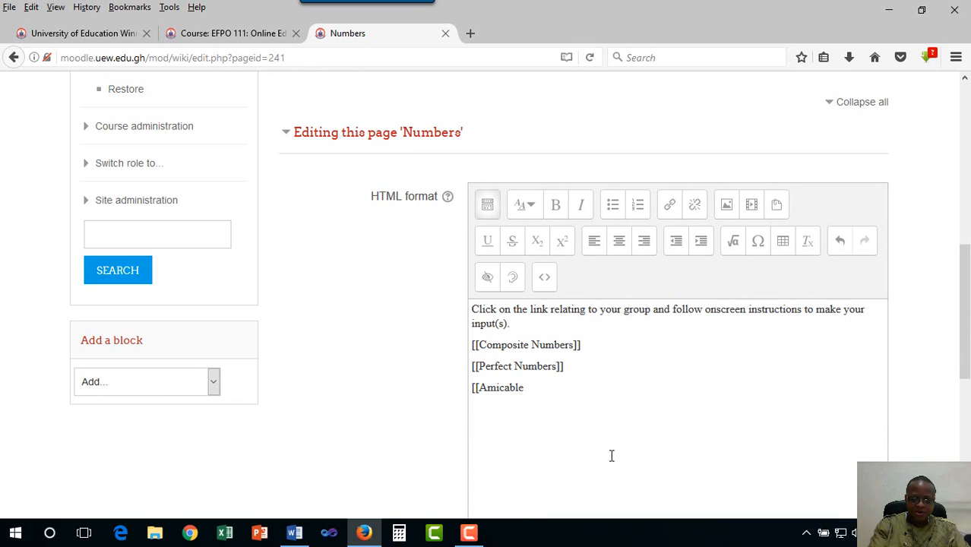
{"action": "type", "text": "Numbers"}
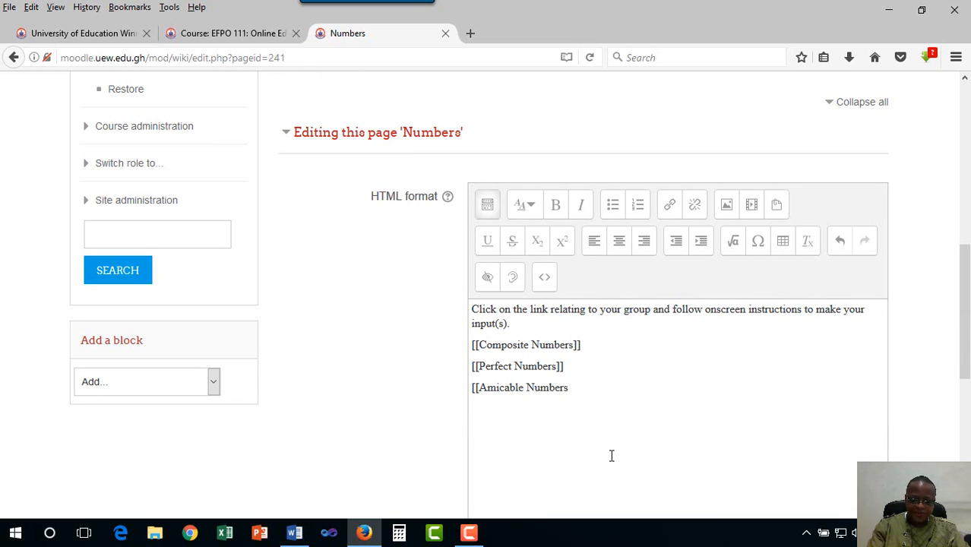
{"action": "type", "text": "]] "}
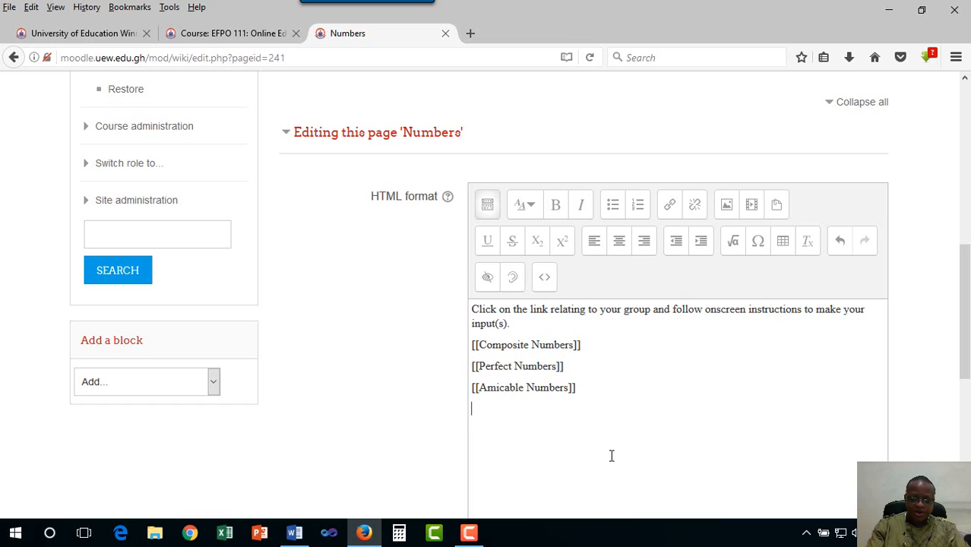
- Add the wiki link [[Carmichael Numbers]] below the Amicable Numbers link and save the Numbers page
{"action": "type", "text": "[[C"}
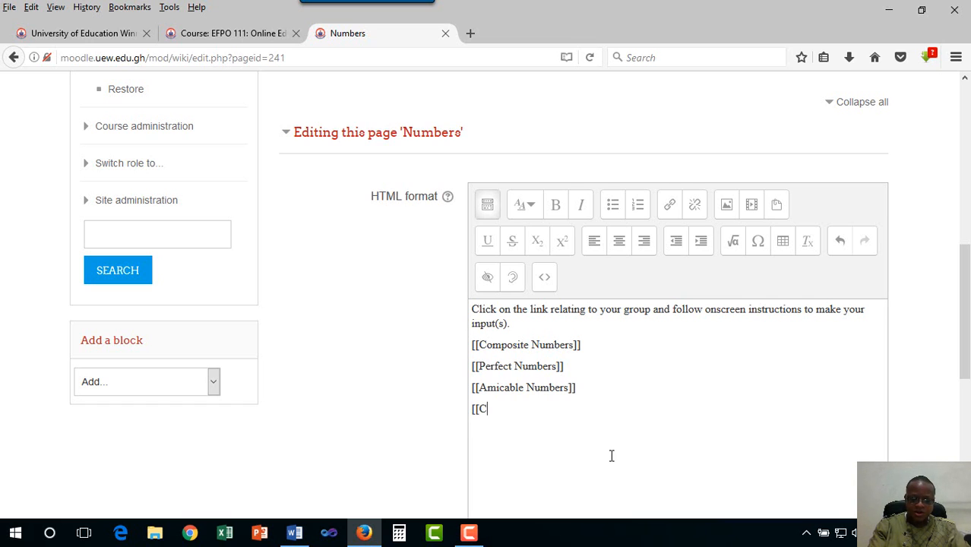
{"action": "type", "text": "armichael Numbers"}
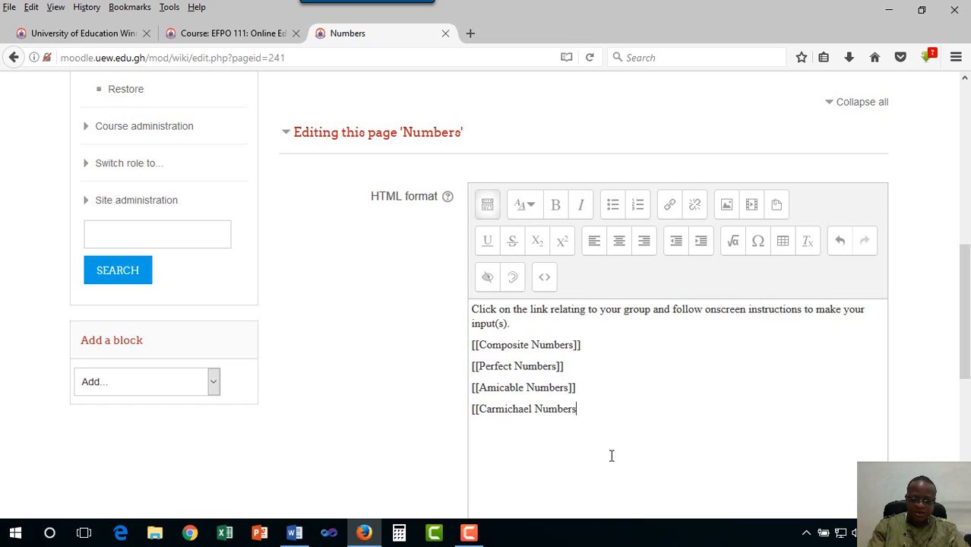
{"action": "type", "text": "]]"}
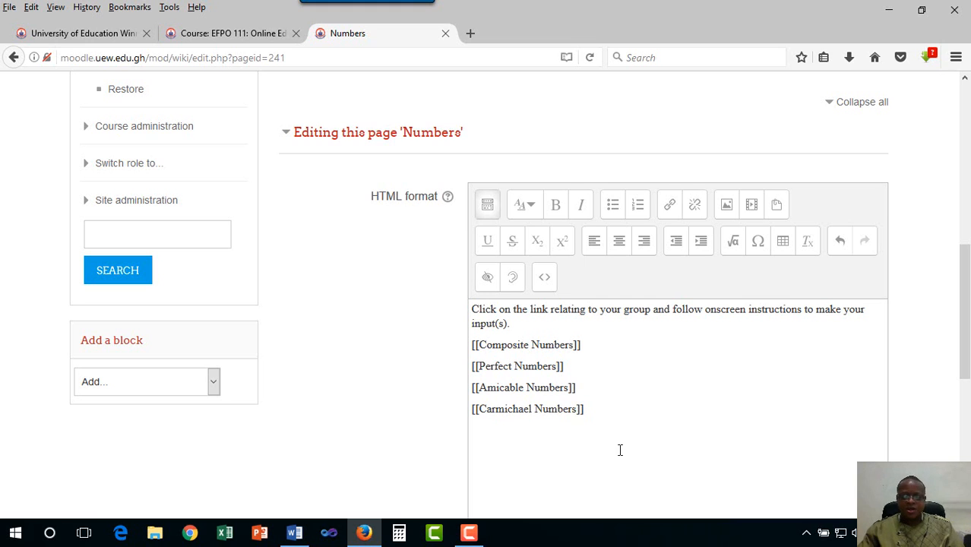
{"action": "scroll", "coordinate": [601, 425], "scroll_direction": "down", "scroll_amount": 5}
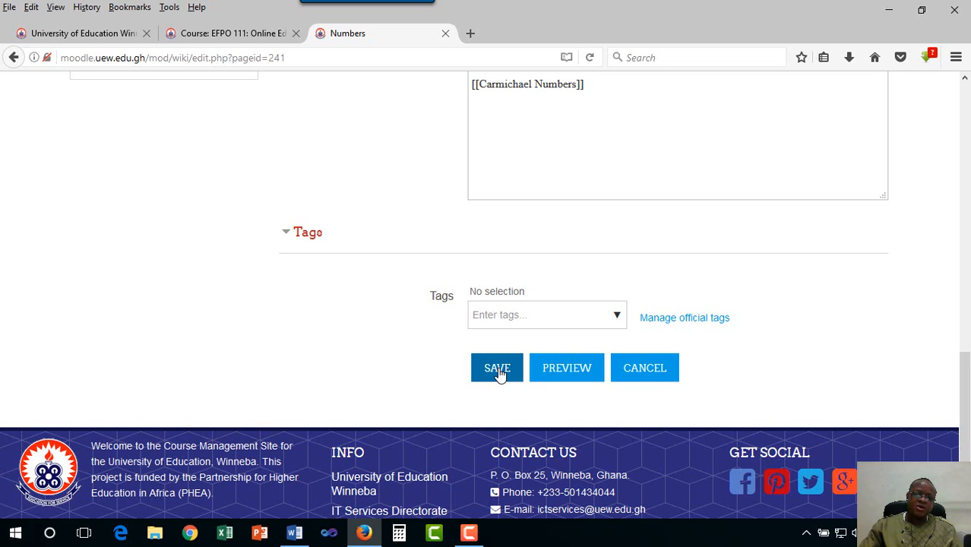
{"action": "left_click", "coordinate": [498, 370]}
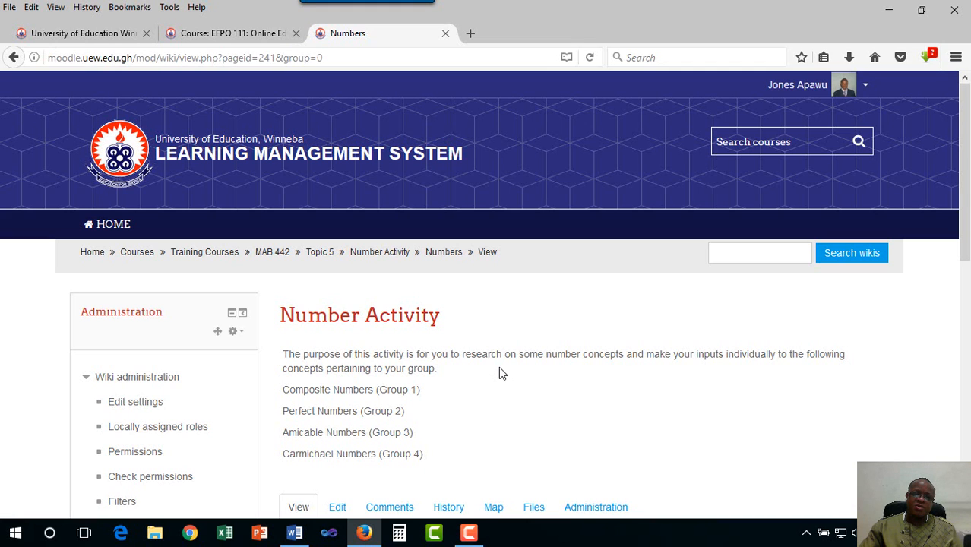
- Follow the Composite Numbers link on the Numbers page and create its new wiki page in HTML format
{"action": "scroll", "coordinate": [499, 367], "scroll_direction": "down", "scroll_amount": 5}
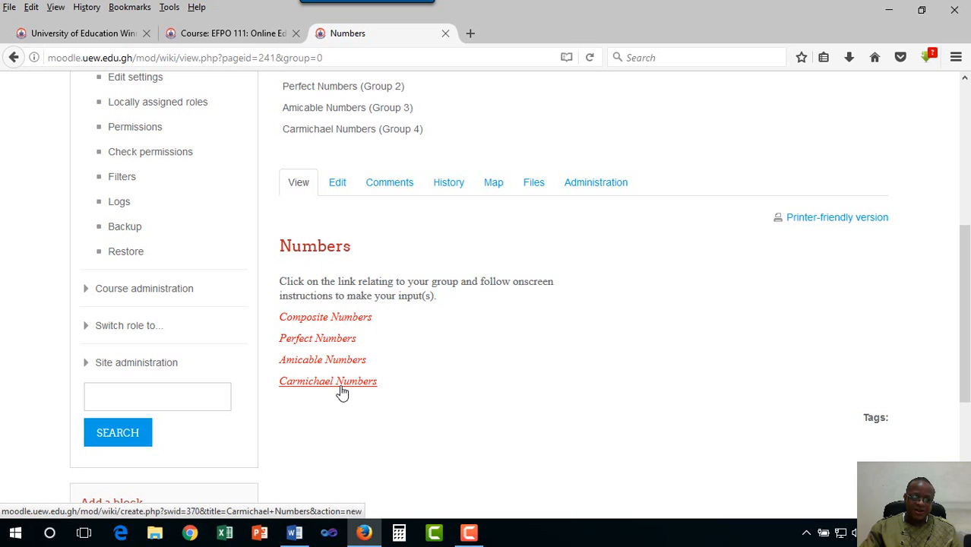
{"action": "left_click", "coordinate": [354, 323]}
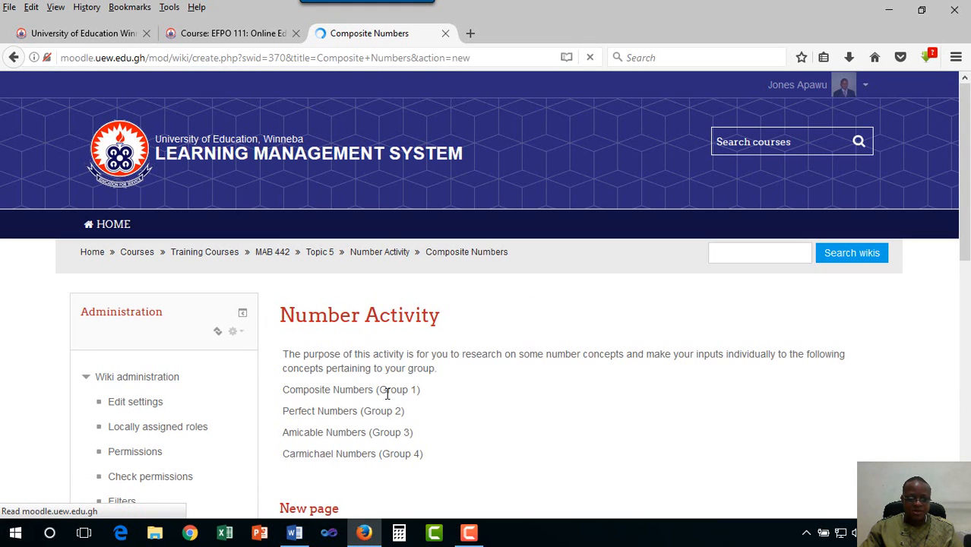
{"action": "scroll", "coordinate": [394, 409], "scroll_direction": "down", "scroll_amount": 5}
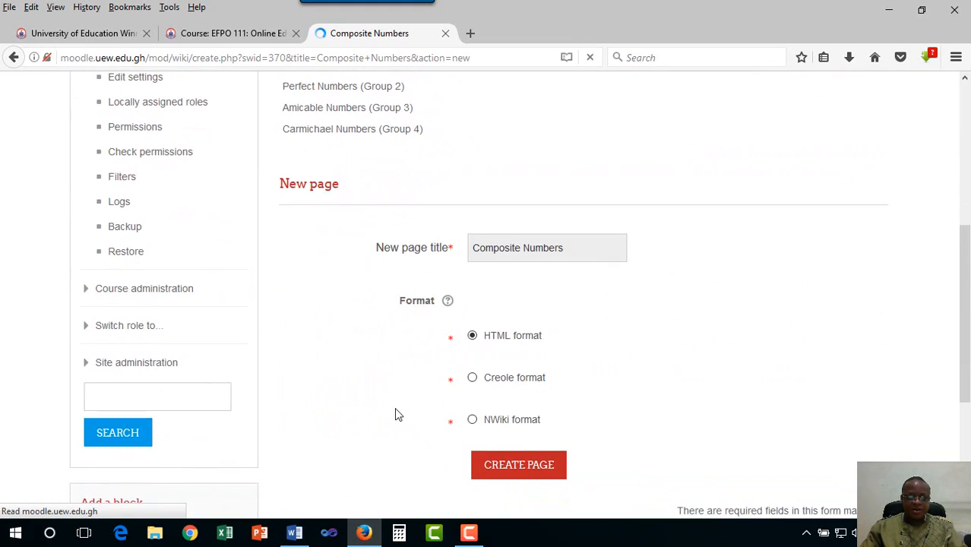
{"action": "left_click", "coordinate": [532, 470]}
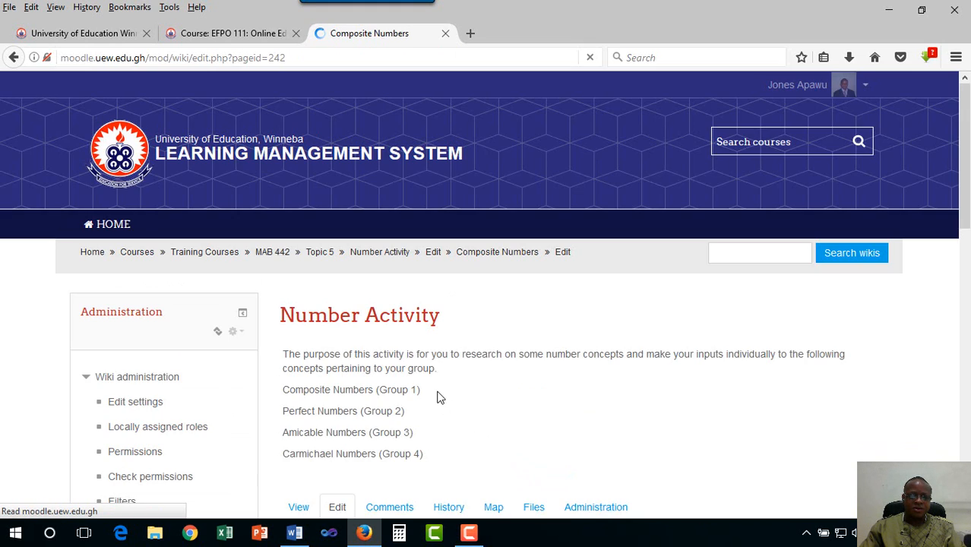
- Enter the instruction "Please, make your input(s) here." in the Composite Numbers page content
{"action": "scroll", "coordinate": [454, 422], "scroll_direction": "down", "scroll_amount": 2}
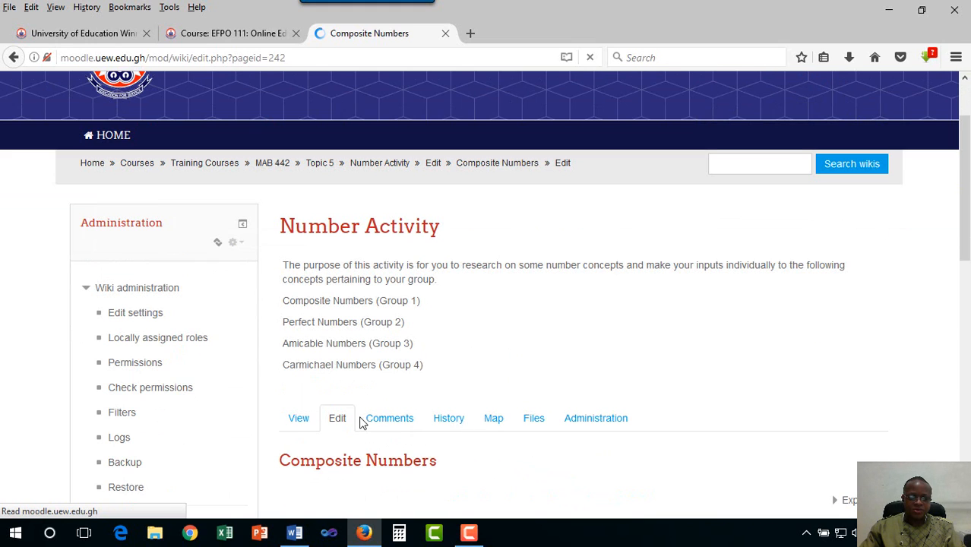
{"action": "scroll", "coordinate": [361, 423], "scroll_direction": "down", "scroll_amount": 4}
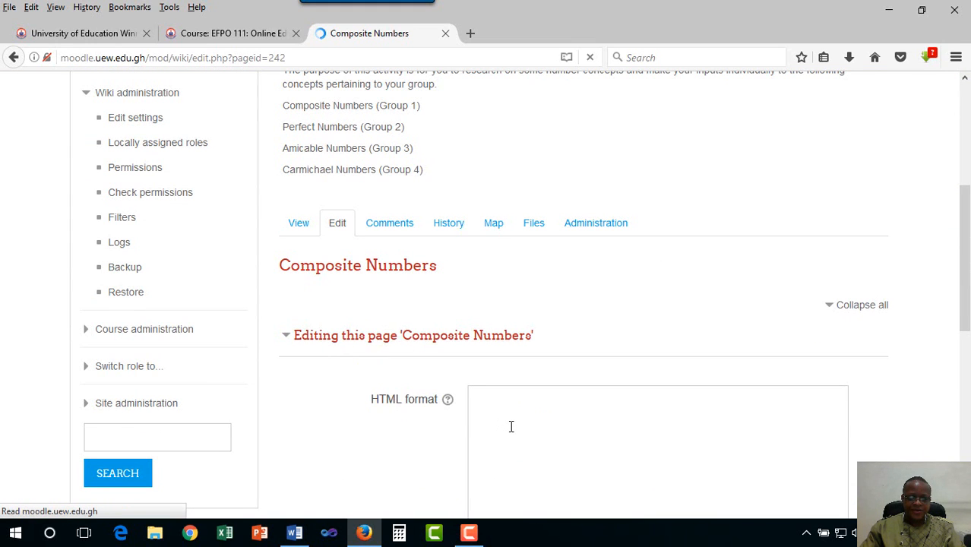
{"action": "scroll", "coordinate": [507, 448], "scroll_direction": "down", "scroll_amount": 2}
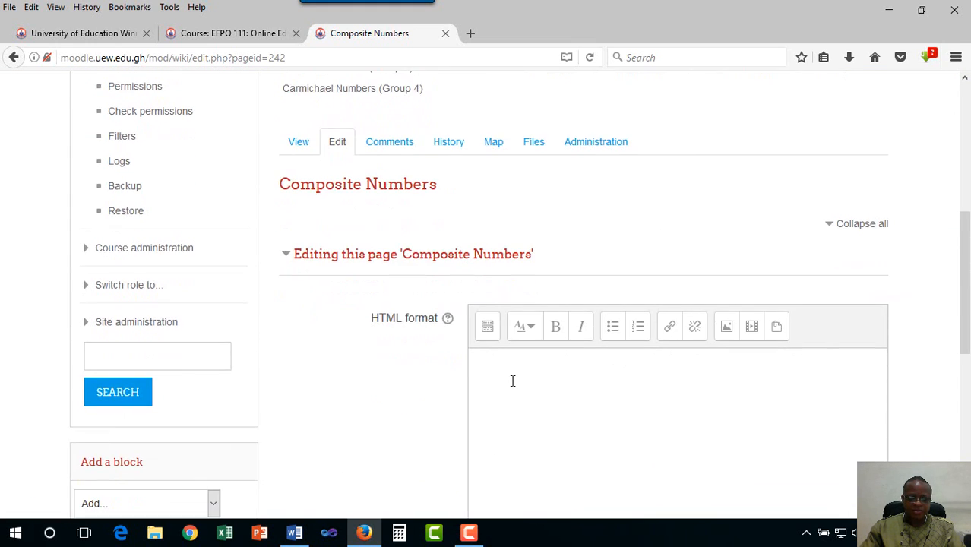
{"action": "left_click", "coordinate": [512, 380]}
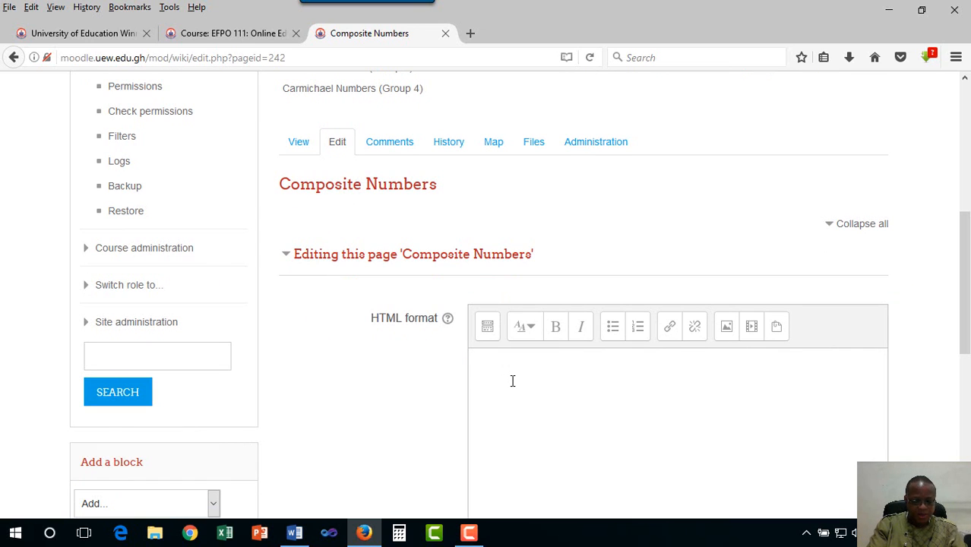
{"action": "type", "text": "Please "}
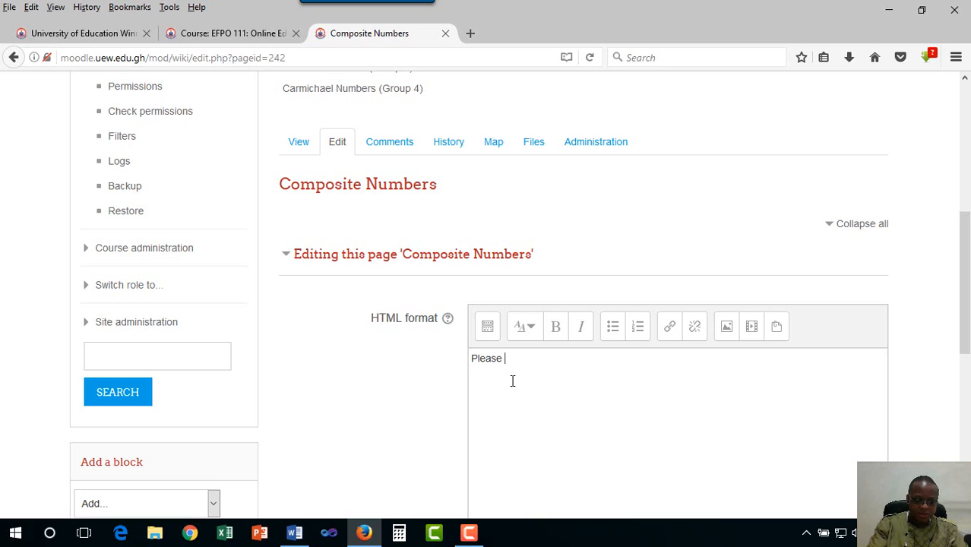
{"action": "type", "text": ", make you"}
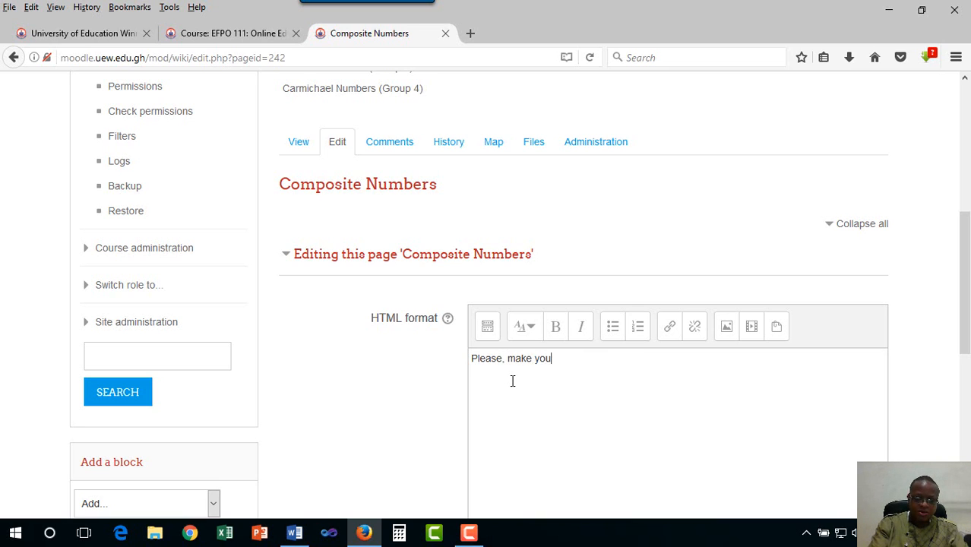
{"action": "type", "text": "r input(s"}
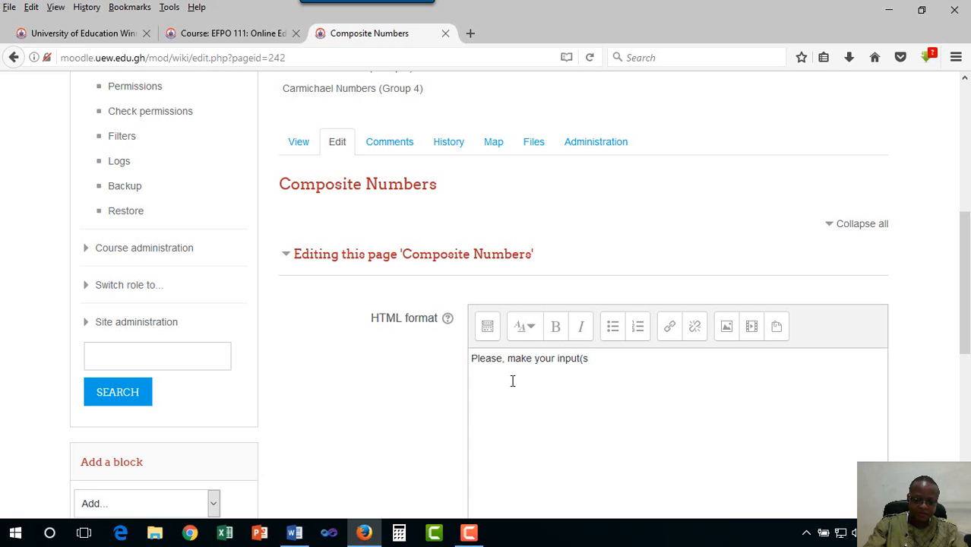
{"action": "type", "text": ") here"}
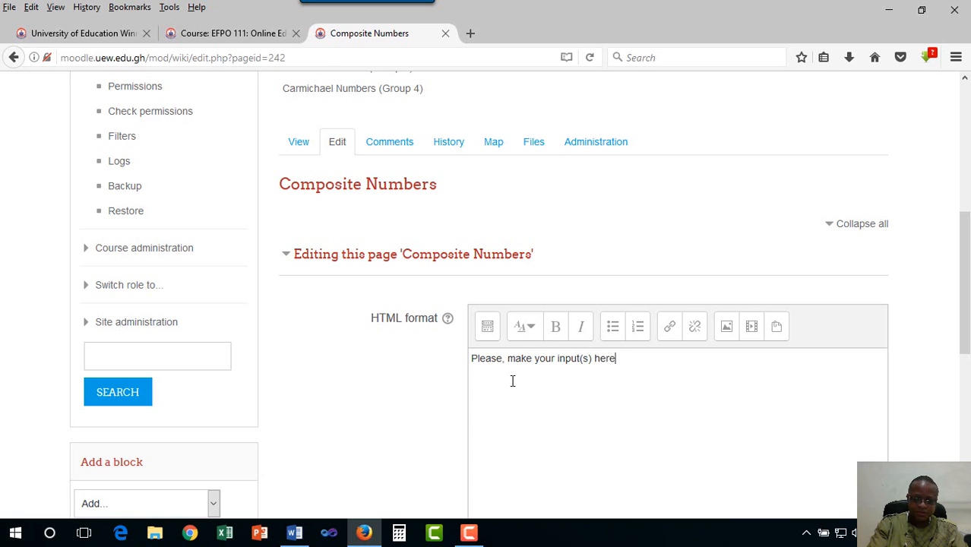
{"action": "type", "text": ". "}
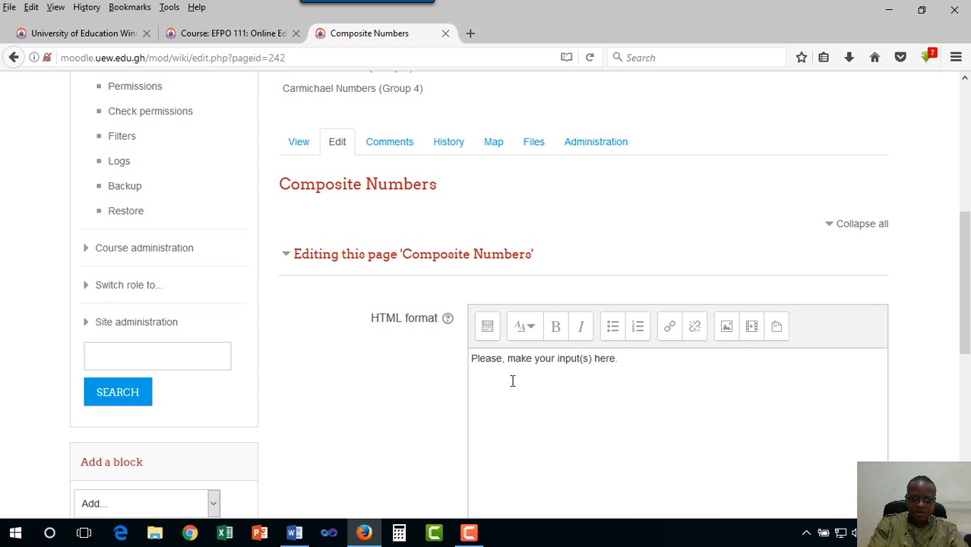
- Add the sentence "After typing, scroll down and click save." after the first instruction on the Composite Numbers page
{"action": "type", "text": "After "}
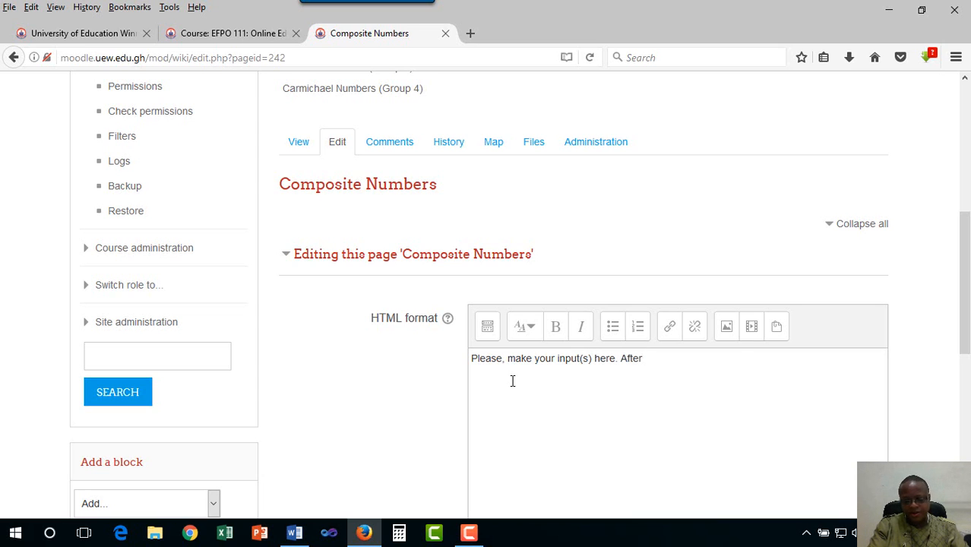
{"action": "type", "text": "typi"}
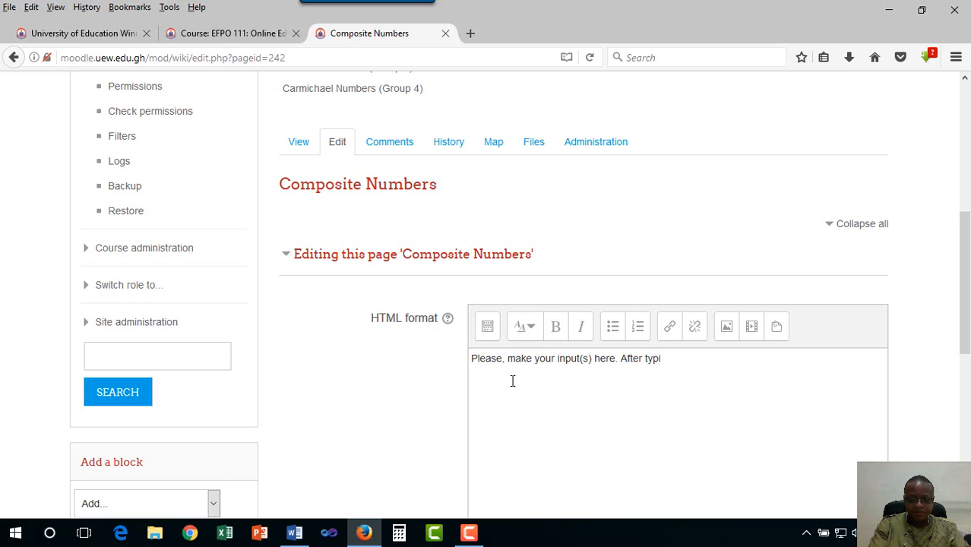
{"action": "type", "text": "g"}
{"action": "key", "text": "BackSpace"}
{"action": "type", "text": "ng you"}
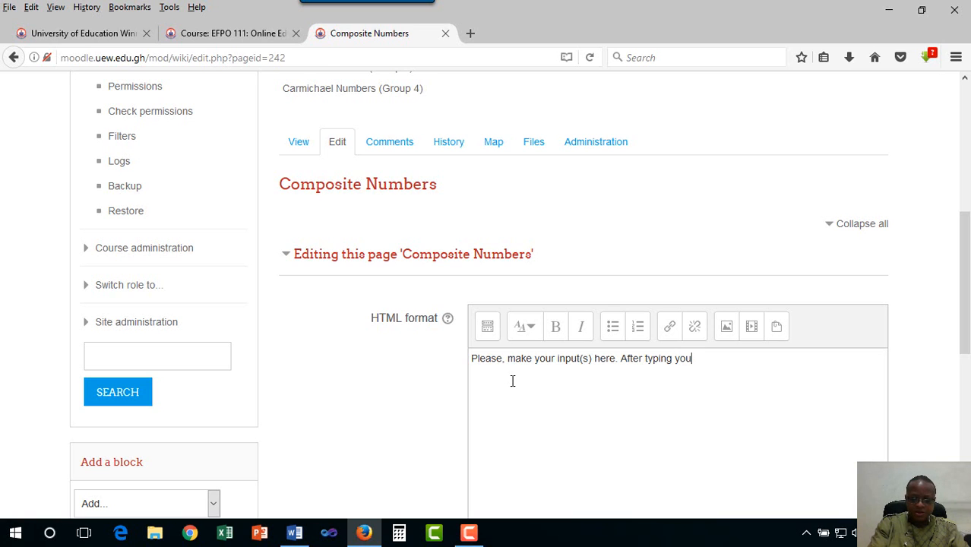
{"action": "key", "text": "BackSpace"}
{"action": "key", "text": "BackSpace"}
{"action": "key", "text": "BackSpace"}
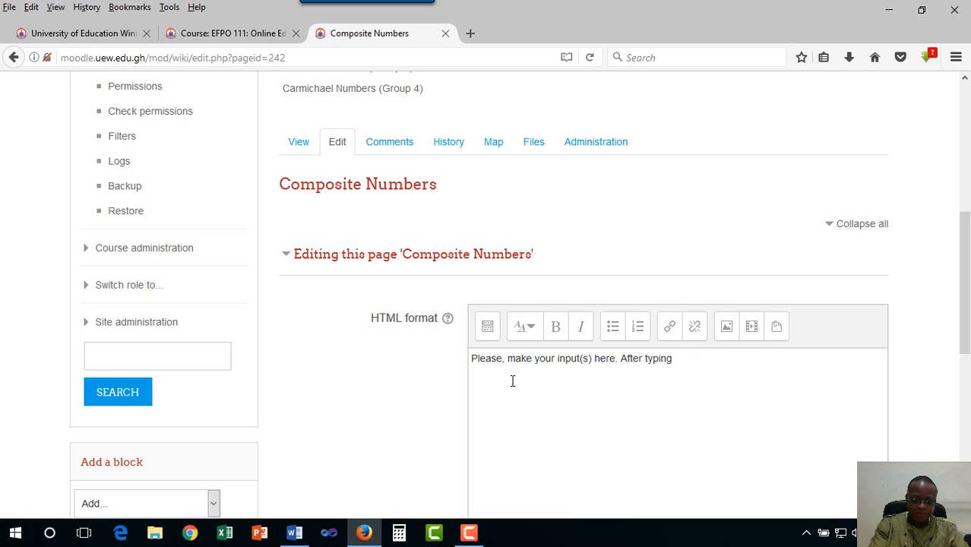
{"action": "key", "text": "BackSpace"}
{"action": "type", "text": ", s"}
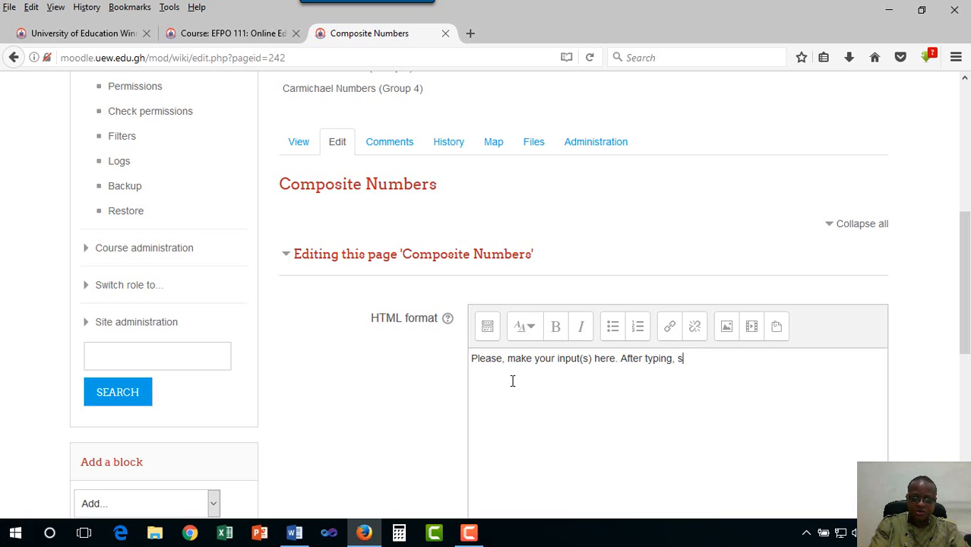
{"action": "type", "text": "croll down and click "}
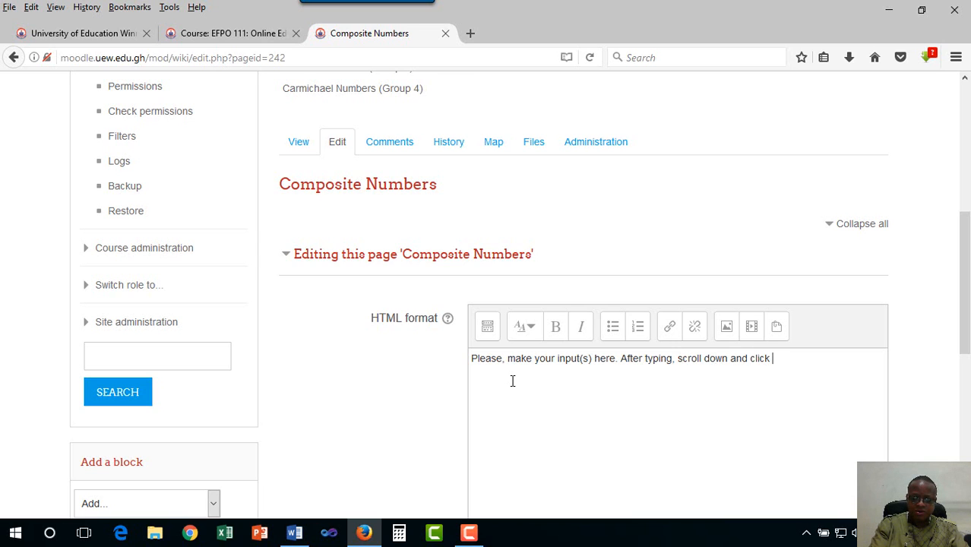
{"action": "type", "text": "save"}
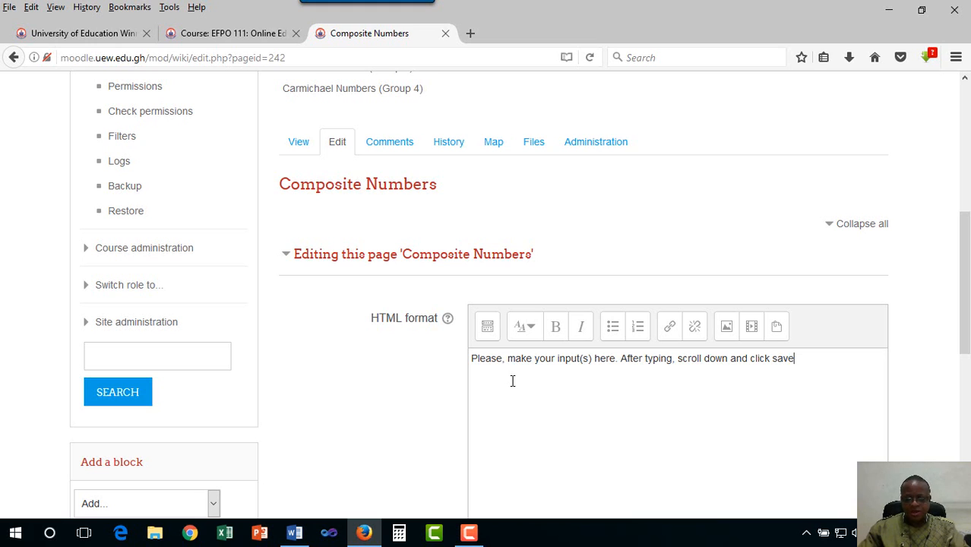
{"action": "type", "text": "."}
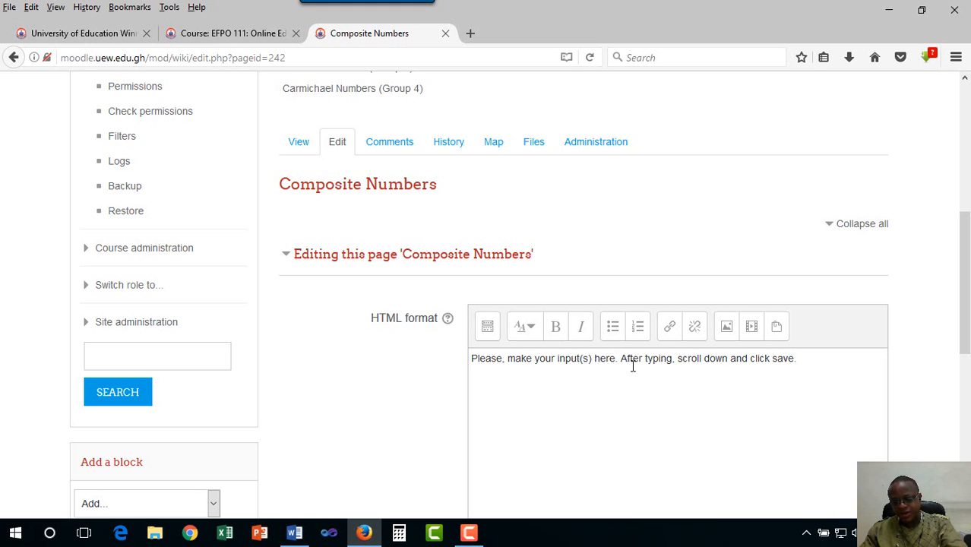
- Add the wiki link [[Numbers]] several lines below the instructions on the Composite Numbers page and save the page
{"action": "key", "text": "Return"}
{"action": "scroll", "coordinate": [492, 386], "scroll_direction": "down", "scroll_amount": 2}
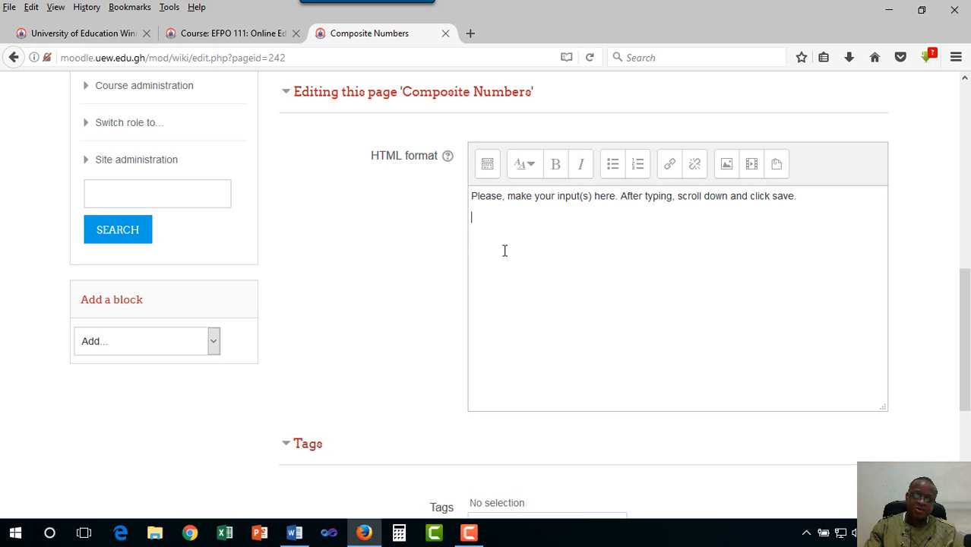
{"action": "key", "text": "Return"}
{"action": "key", "text": "Return"}
{"action": "key", "text": "Return"}
{"action": "key", "text": "Return"}
{"action": "key", "text": "Return"}
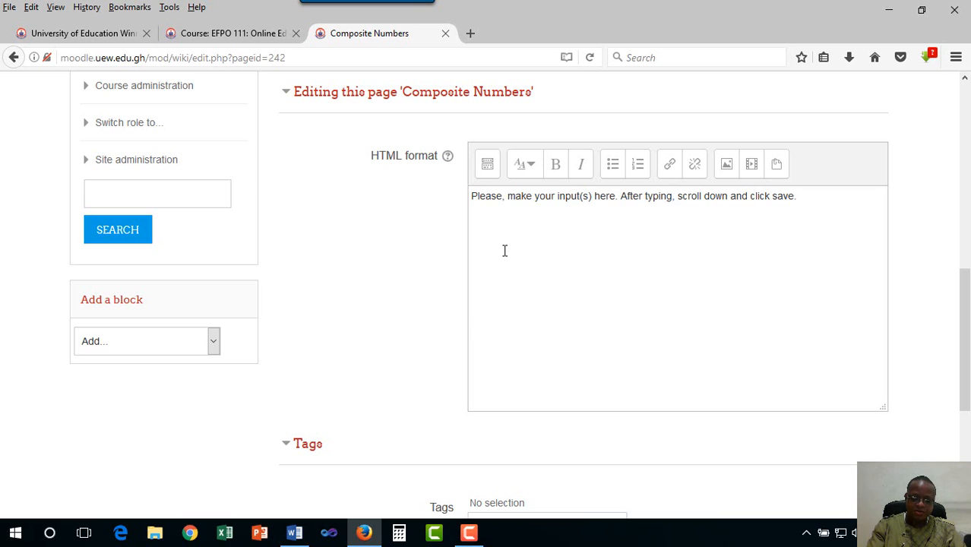
{"action": "type", "text": "[["}
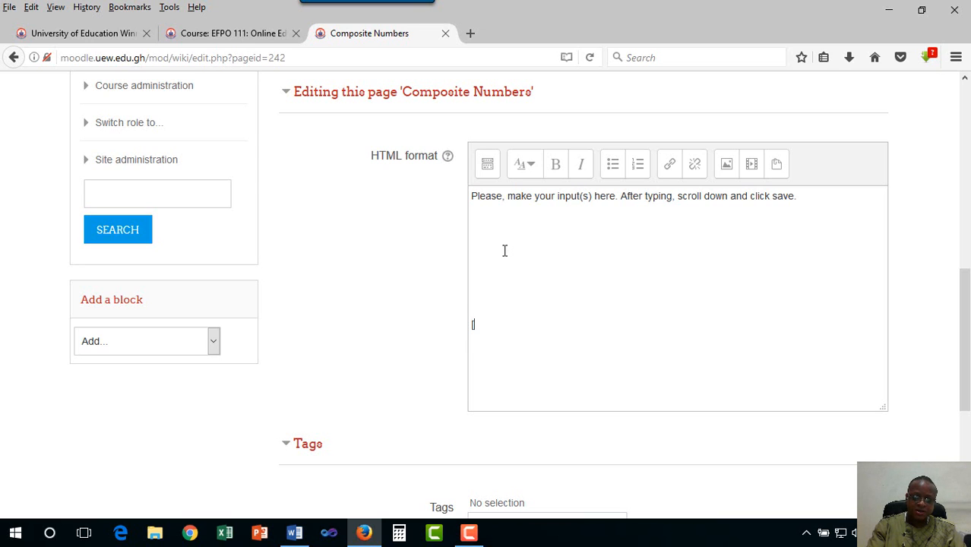
{"action": "type", "text": "Numbers"}
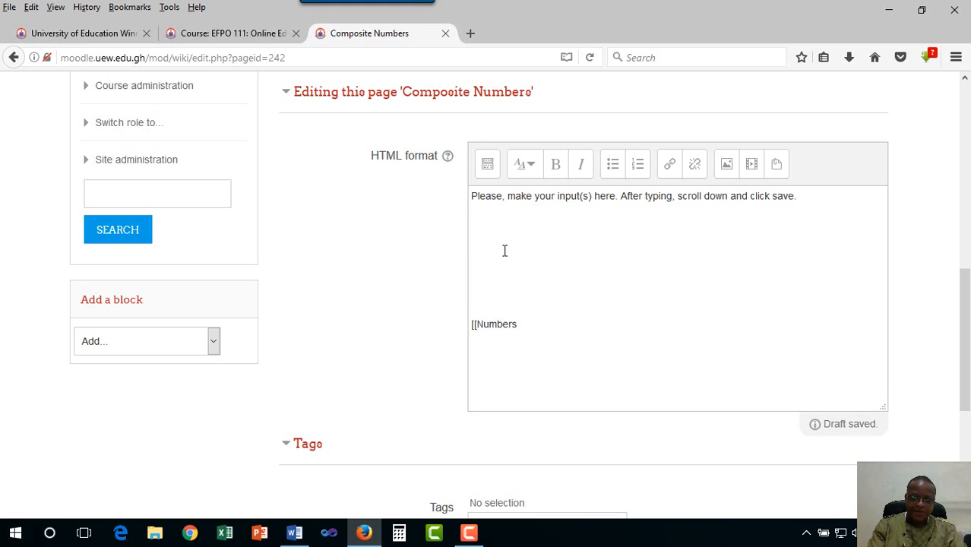
{"action": "type", "text": "]]"}
{"action": "scroll", "coordinate": [564, 353], "scroll_direction": "down", "scroll_amount": 3}
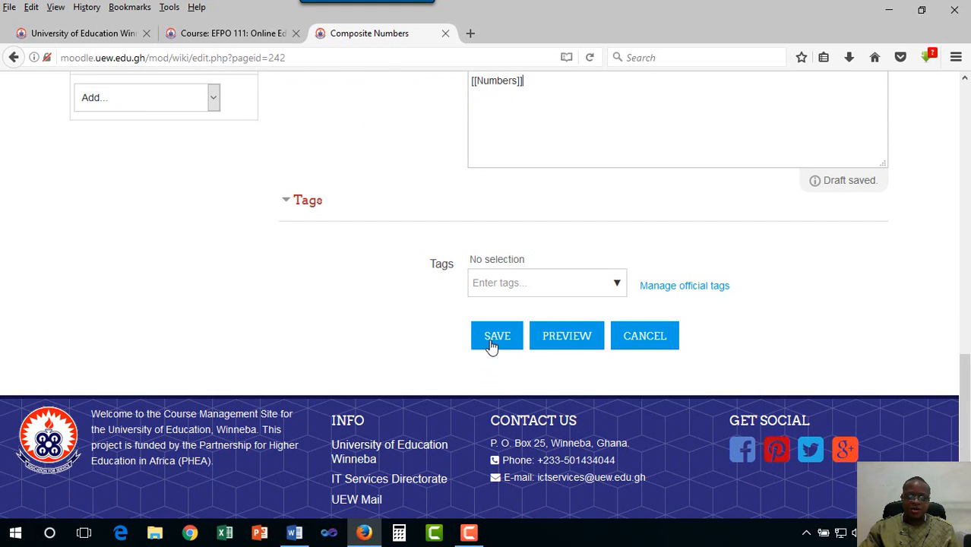
{"action": "left_click", "coordinate": [495, 341]}
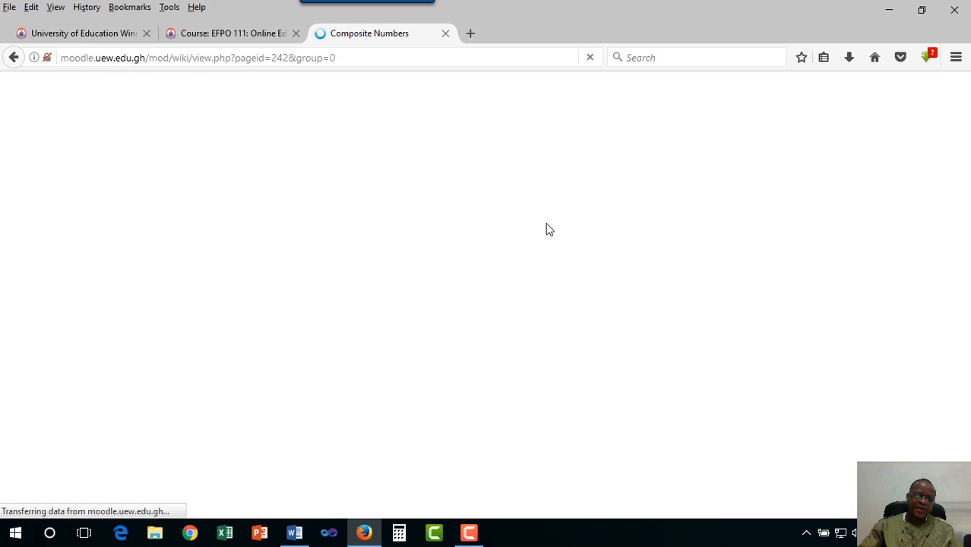
- Return from the saved Composite Numbers page to the Numbers page through its wiki link
{"action": "scroll", "coordinate": [535, 279], "scroll_direction": "down", "scroll_amount": 5}
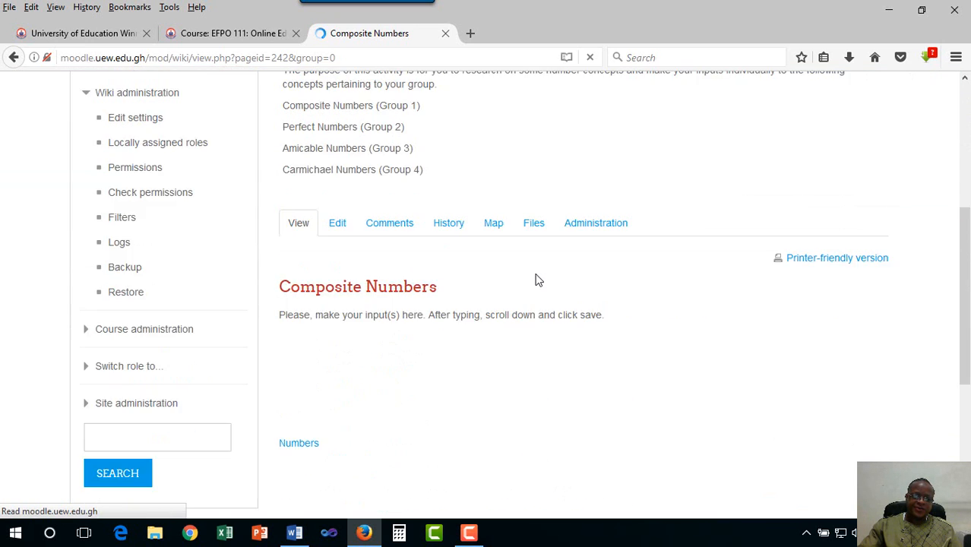
{"action": "scroll", "coordinate": [535, 279], "scroll_direction": "down", "scroll_amount": 2}
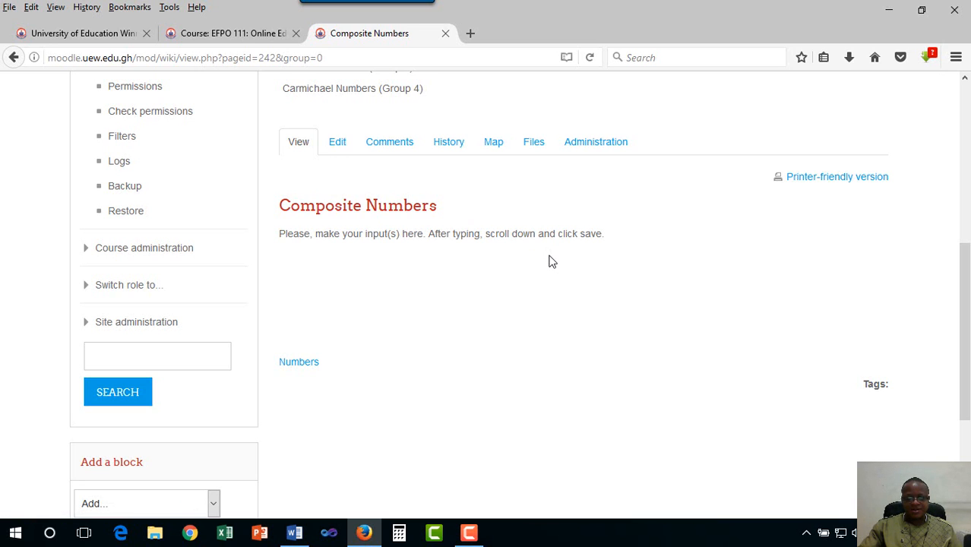
{"action": "left_click", "coordinate": [307, 368]}
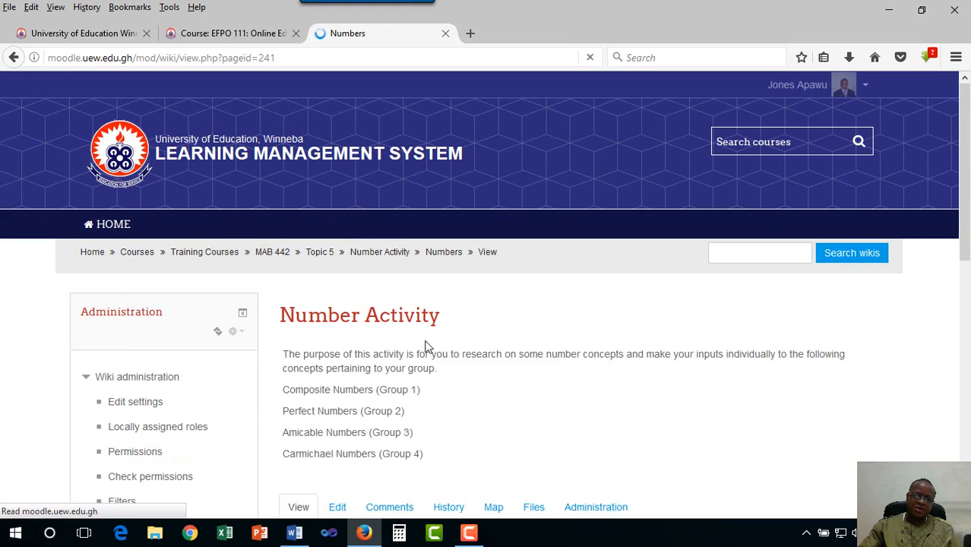
- Follow the Perfect Numbers link on the Numbers page and create its new wiki page in HTML format
{"action": "scroll", "coordinate": [425, 347], "scroll_direction": "down", "scroll_amount": 8}
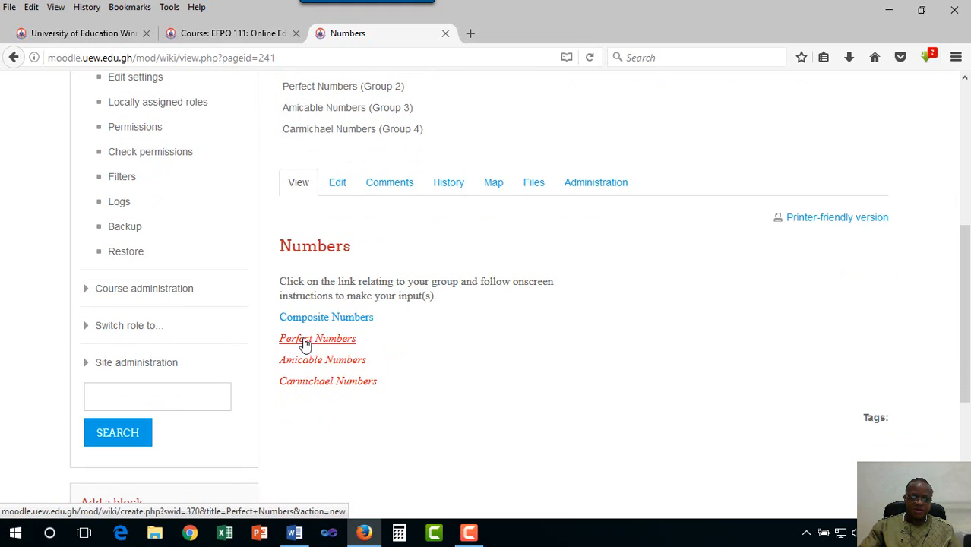
{"action": "left_click", "coordinate": [346, 342]}
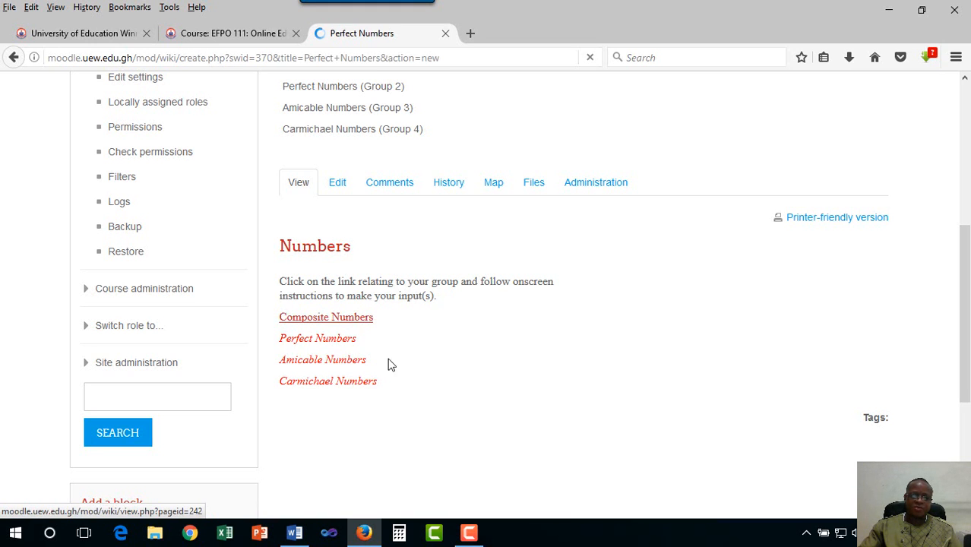
{"action": "scroll", "coordinate": [427, 395], "scroll_direction": "down", "scroll_amount": 5}
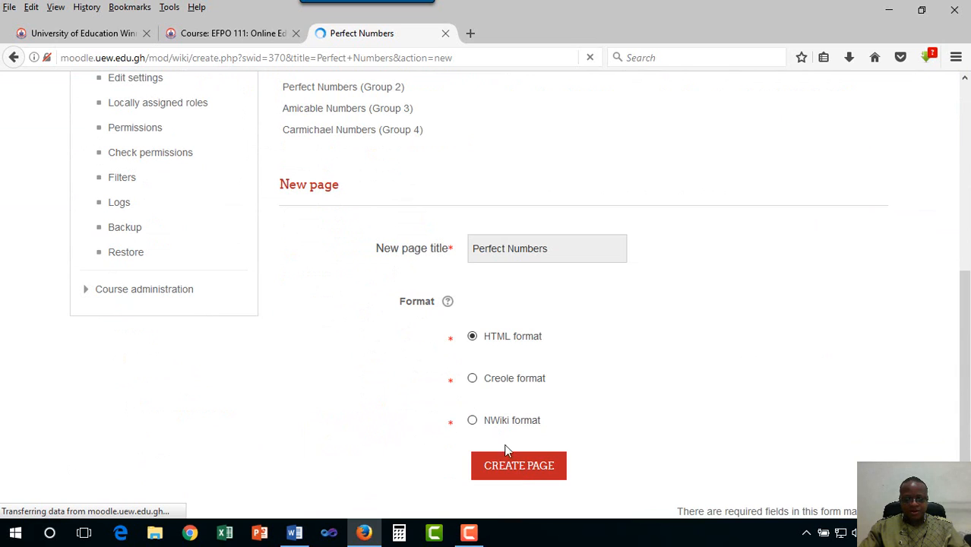
{"action": "left_click", "coordinate": [517, 469]}
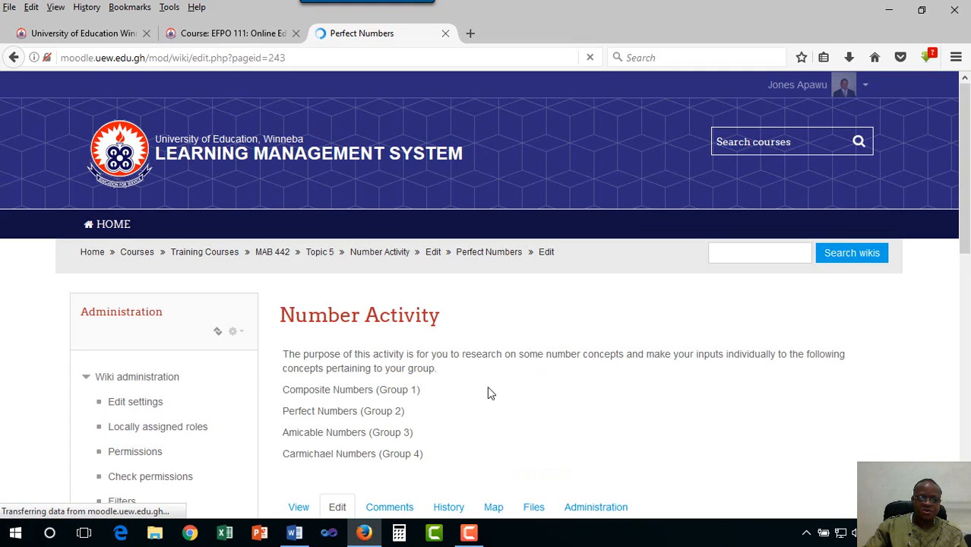
- Enter the instruction "Please, make your input(s) here" in the Perfect Numbers page content
{"action": "scroll", "coordinate": [489, 387], "scroll_direction": "down", "scroll_amount": 1}
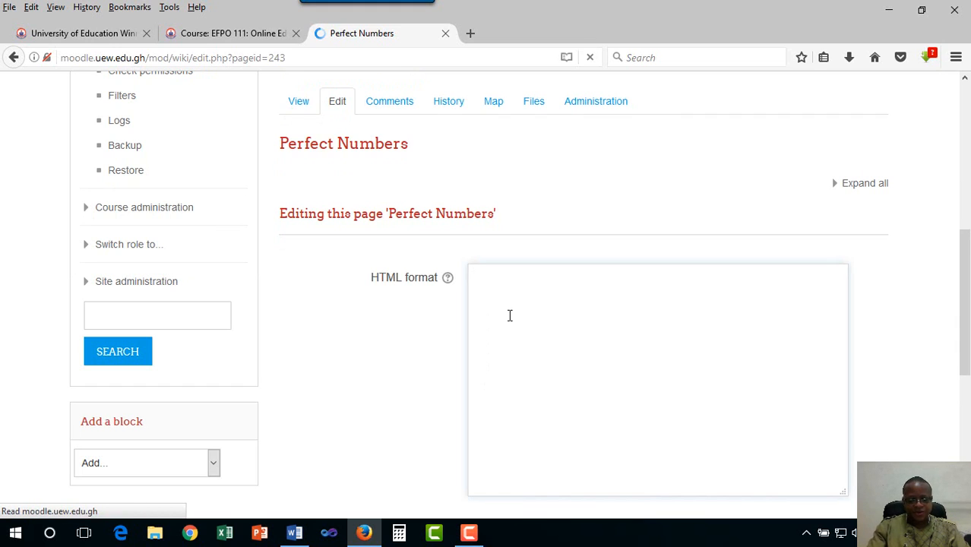
{"action": "type", "text": "Pl"}
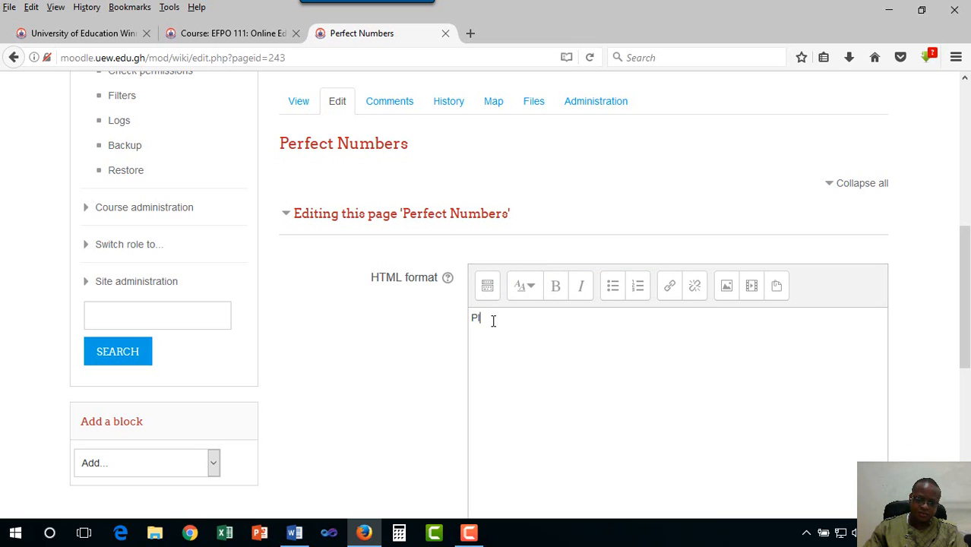
{"action": "type", "text": "eas"}
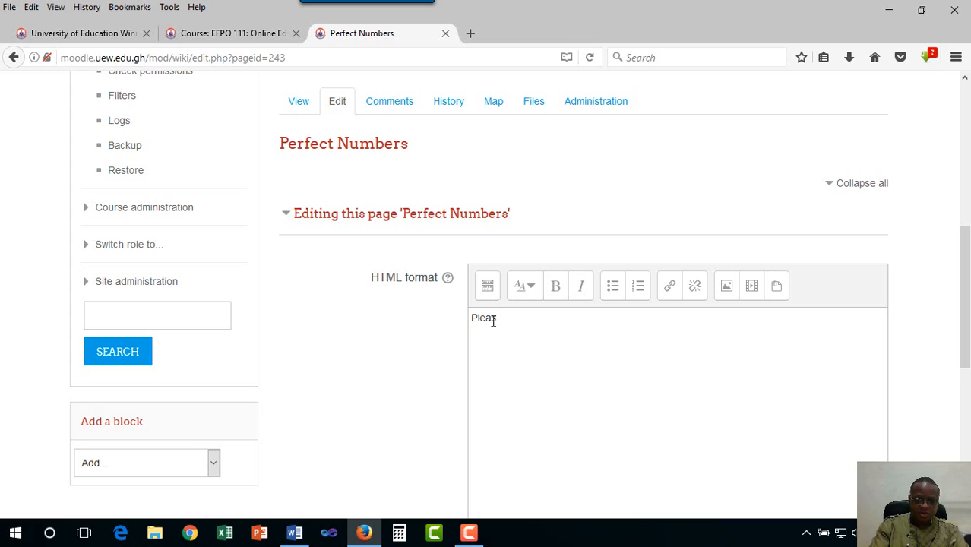
{"action": "type", "text": ".e"}
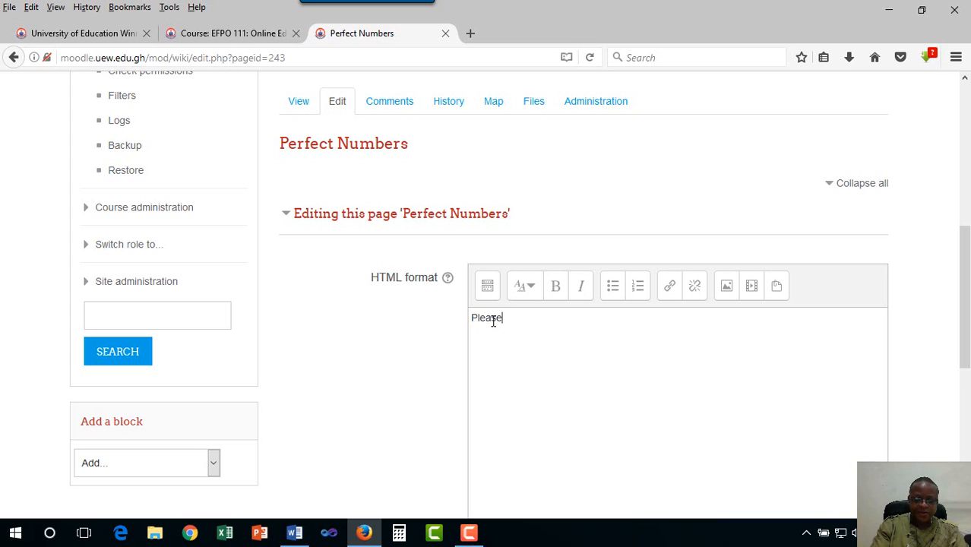
{"action": "type", "text": ", make your inputs"}
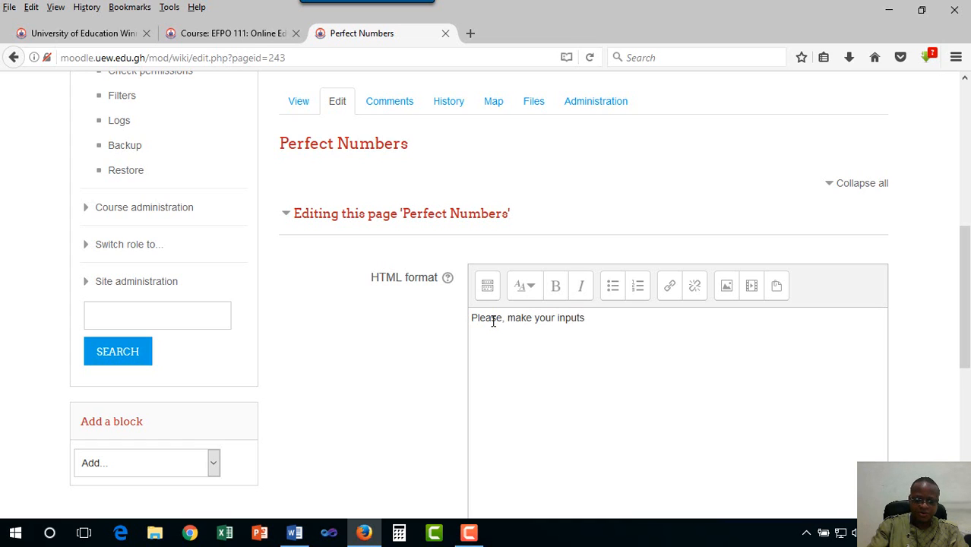
{"action": "key", "text": "BackSpace"}
{"action": "type", "text": "(s"}
{"action": "type", "text": "here"}
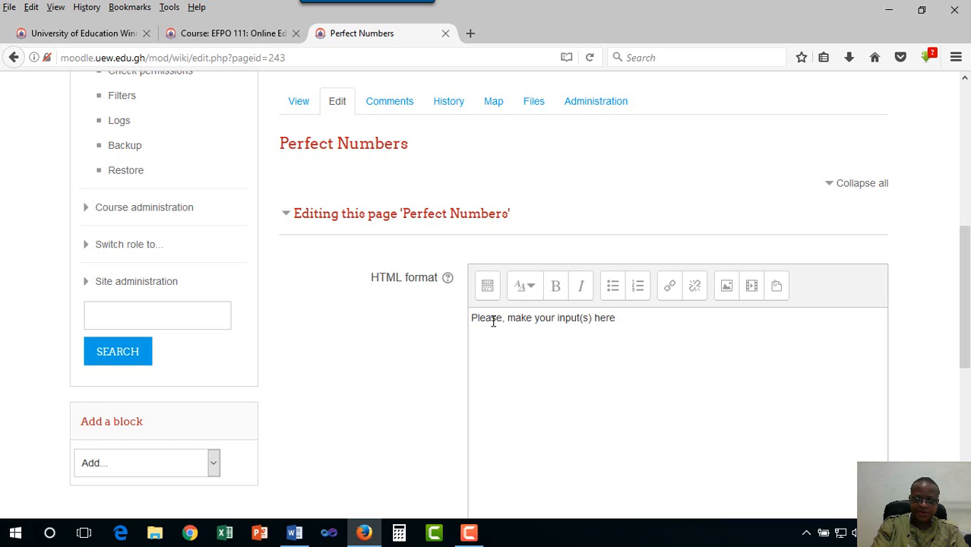
- End the first instruction with a period and add "After that scroll down and click on save." on the Perfect Numbers page
{"action": "type", "text": ". Afte"}
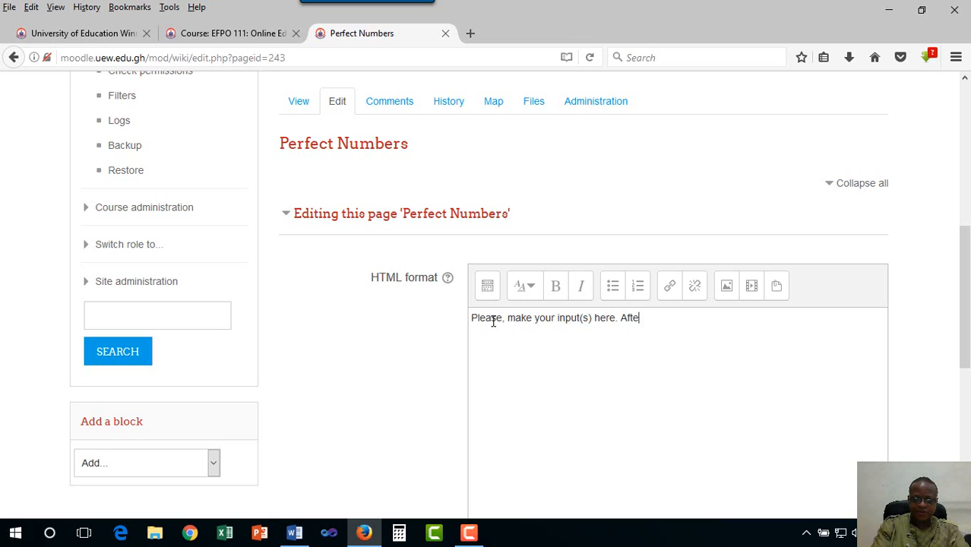
{"action": "type", "text": "r thatn"}
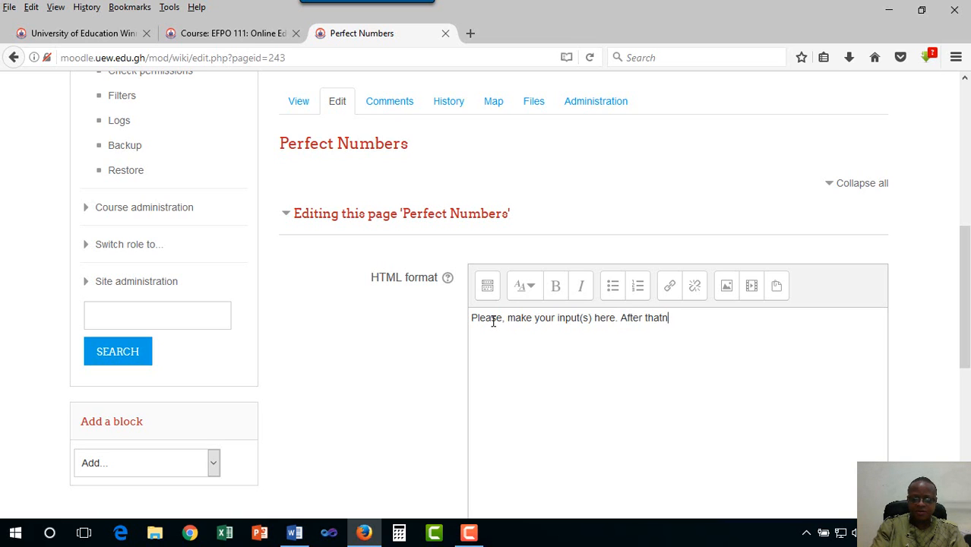
{"action": "key", "text": "BackSpace"}
{"action": "type", "text": " scroll down and click"}
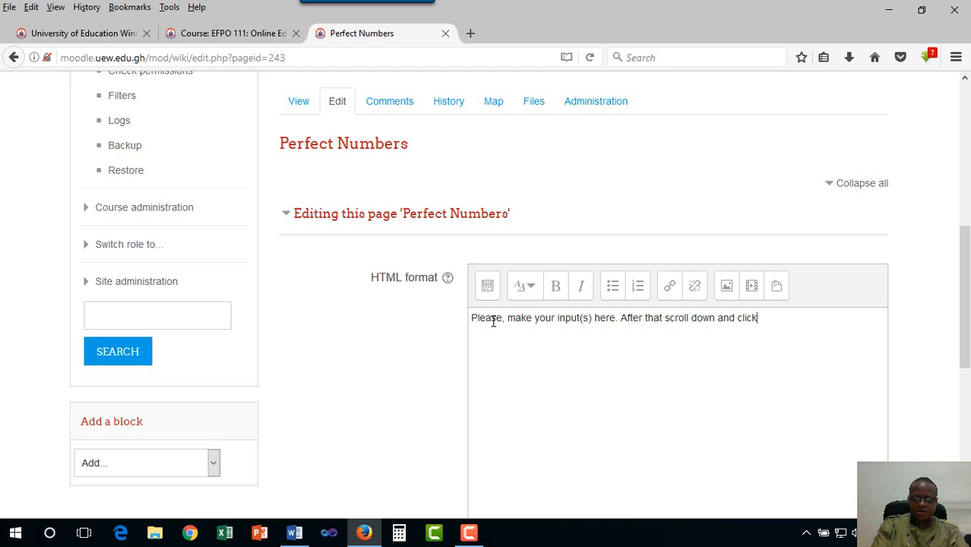
{"action": "type", "text": " on save"}
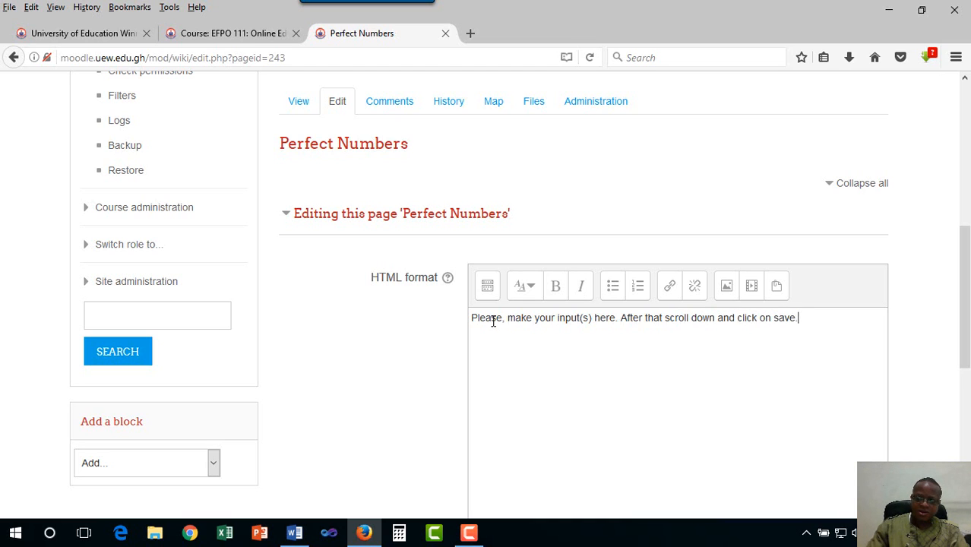
{"action": "type", "text": "."}
{"action": "left_click_drag", "start_coordinate": [828, 315], "coordinate": [441, 312]}
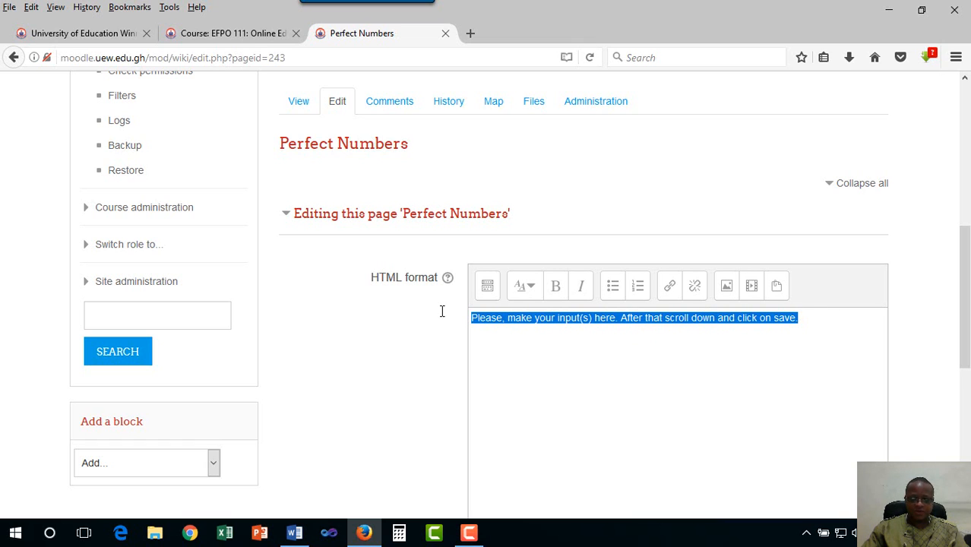
{"action": "left_click", "coordinate": [517, 359]}
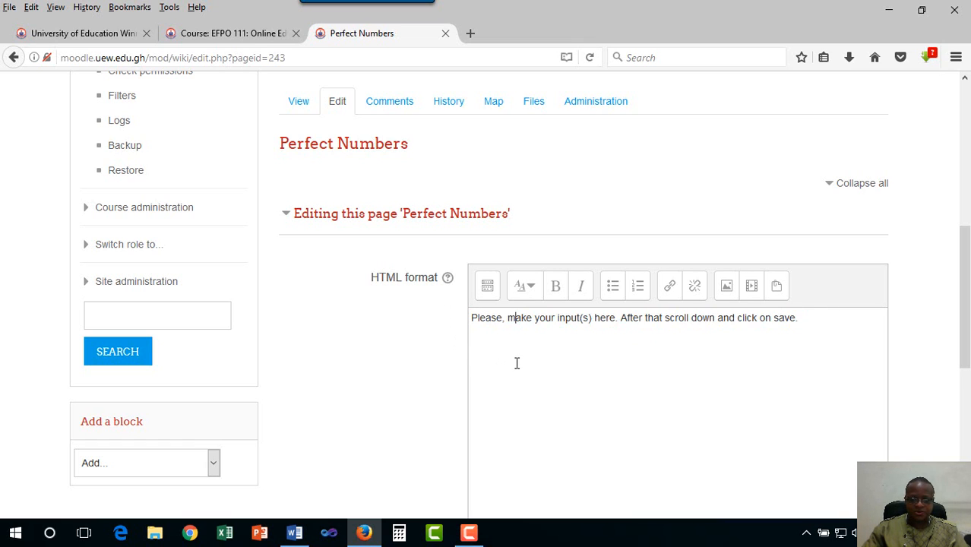
- Add the wiki link [[Numbers]] several lines below the instructions on the Perfect Numbers page and save the page
{"action": "left_click", "coordinate": [827, 322]}
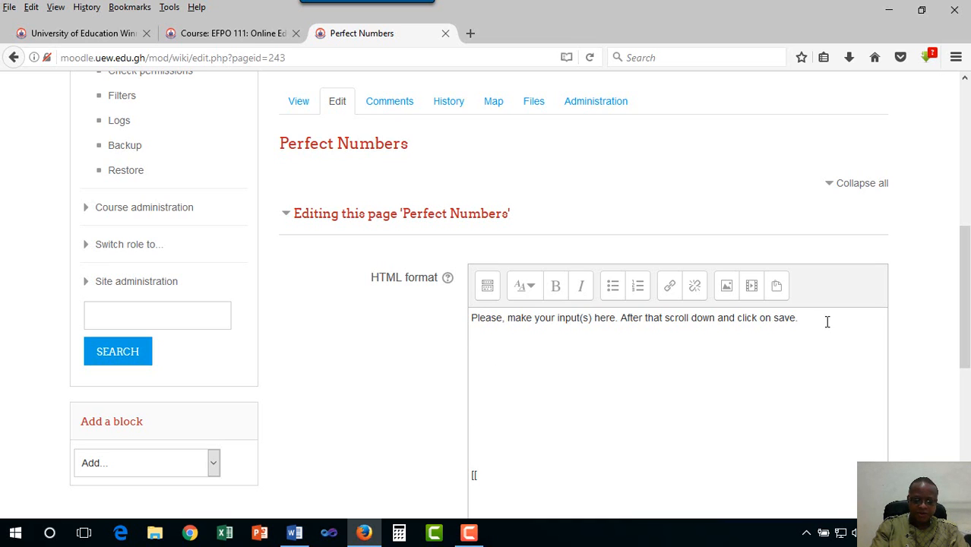
{"action": "type", "text": "[[N"}
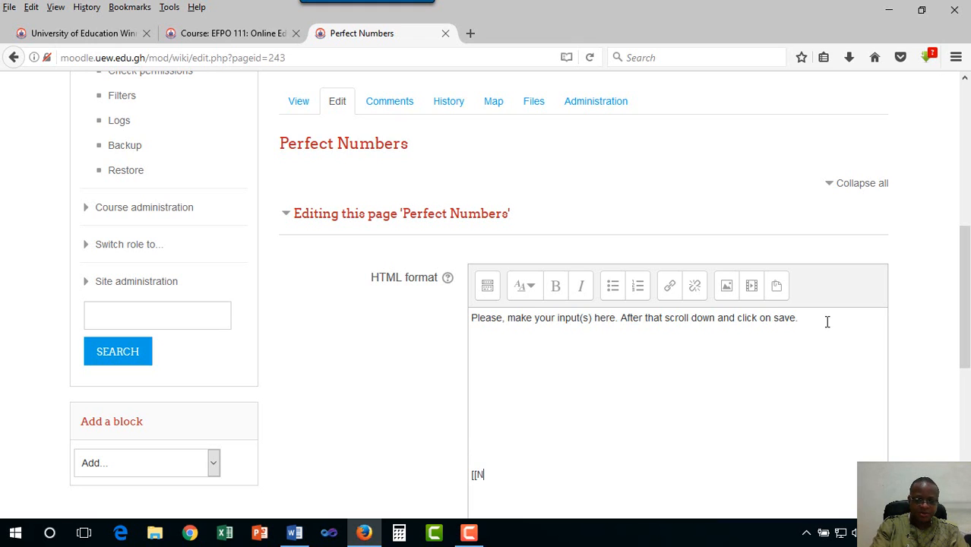
{"action": "type", "text": "umbers]"}
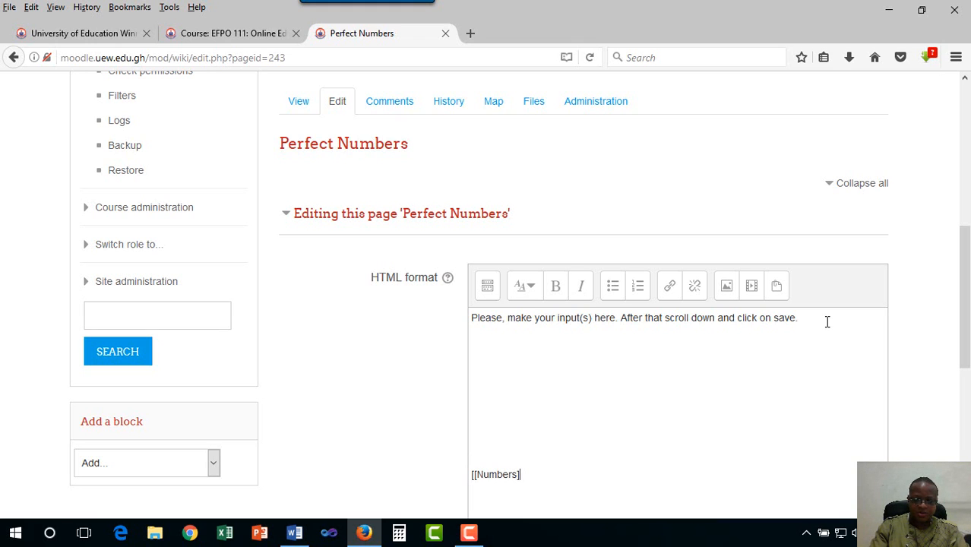
{"action": "type", "text": "]"}
{"action": "scroll", "coordinate": [835, 342], "scroll_direction": "down", "scroll_amount": 5}
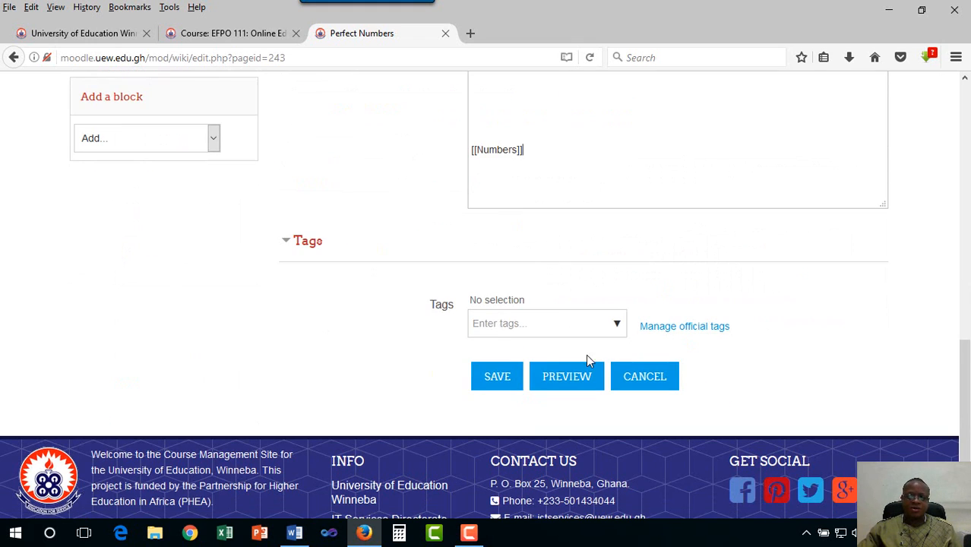
{"action": "left_click", "coordinate": [490, 383]}
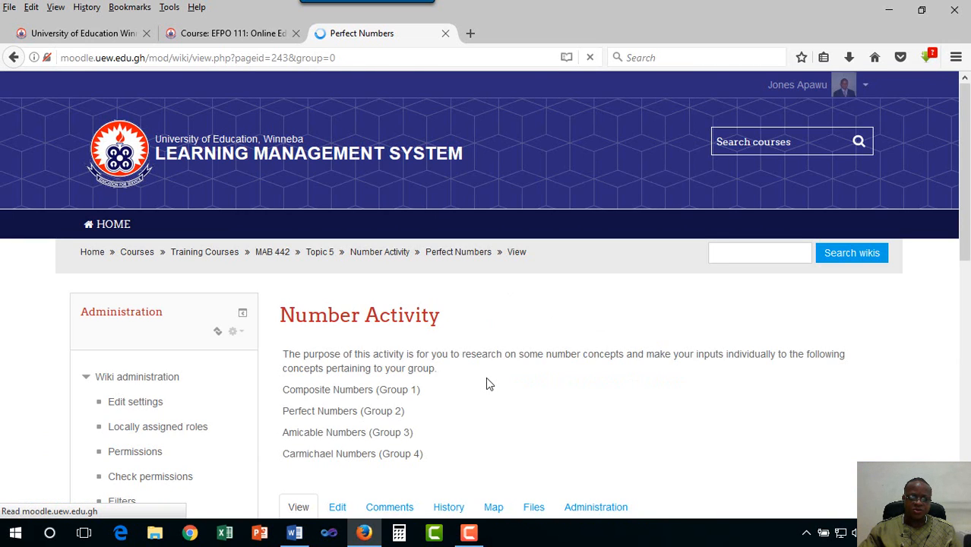
- Check the saved Perfect Numbers page and return to the Numbers page through its wiki link
{"action": "scroll", "coordinate": [455, 376], "scroll_direction": "down", "scroll_amount": 3}
{"action": "scroll", "coordinate": [423, 343], "scroll_direction": "down", "scroll_amount": 3}
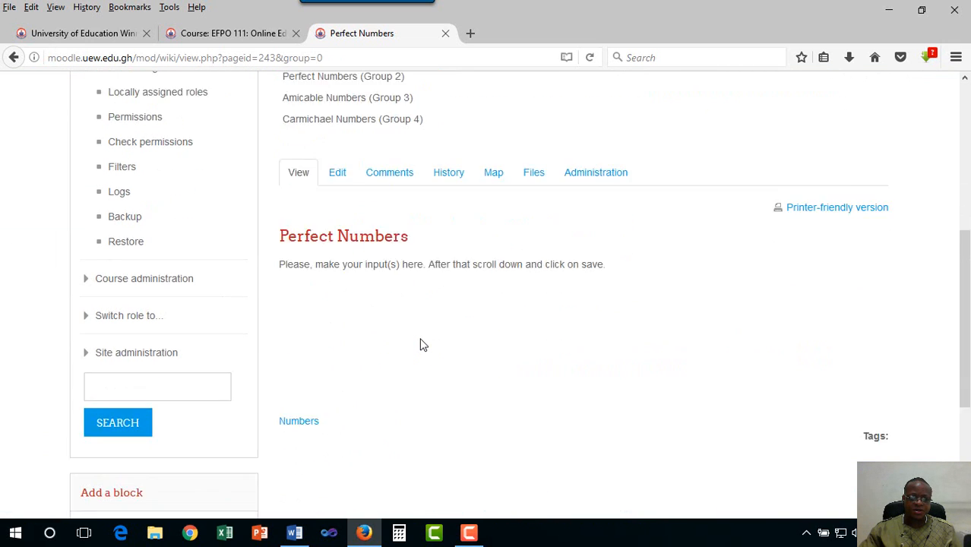
{"action": "scroll", "coordinate": [417, 342], "scroll_direction": "down", "scroll_amount": 1}
{"action": "scroll", "coordinate": [379, 339], "scroll_direction": "up", "scroll_amount": 3}
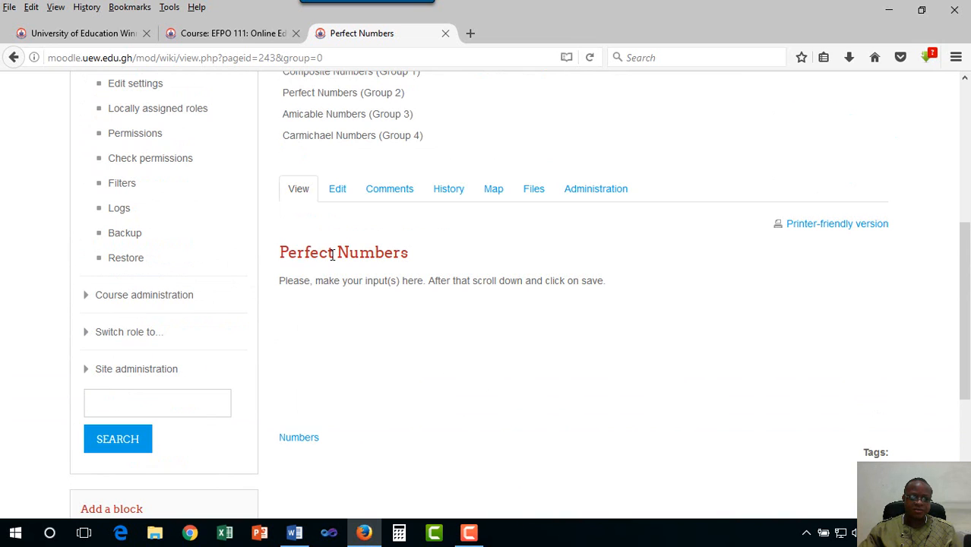
{"action": "left_click", "coordinate": [308, 441]}
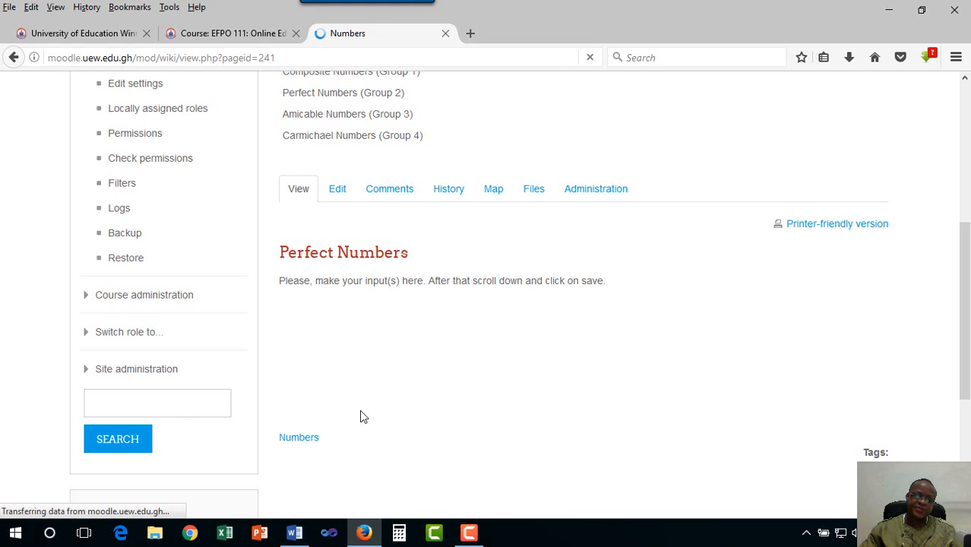
- Follow the Amicable Numbers link on the Numbers page and create its new wiki page in HTML format
{"action": "scroll", "coordinate": [362, 415], "scroll_direction": "down", "scroll_amount": 5}
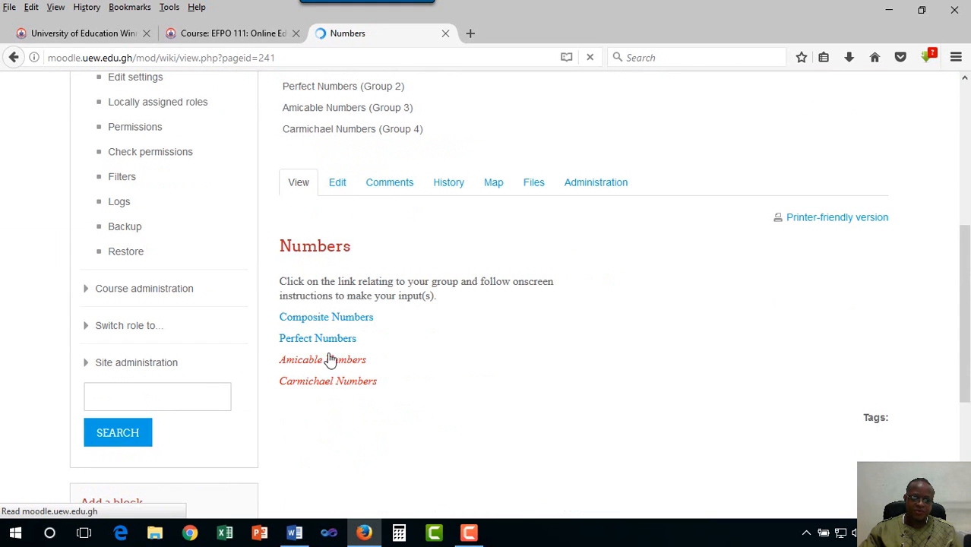
{"action": "left_click", "coordinate": [342, 362]}
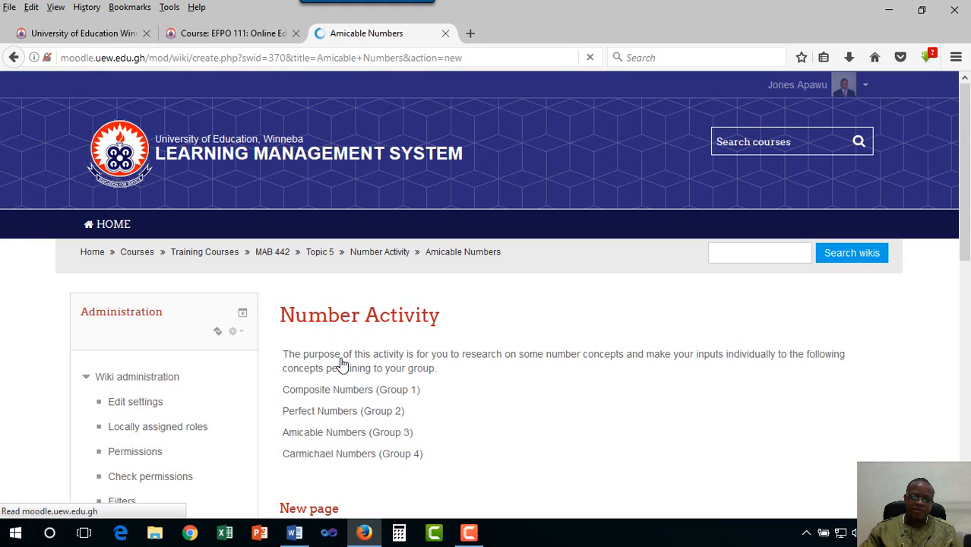
{"action": "scroll", "coordinate": [406, 373], "scroll_direction": "down", "scroll_amount": 3}
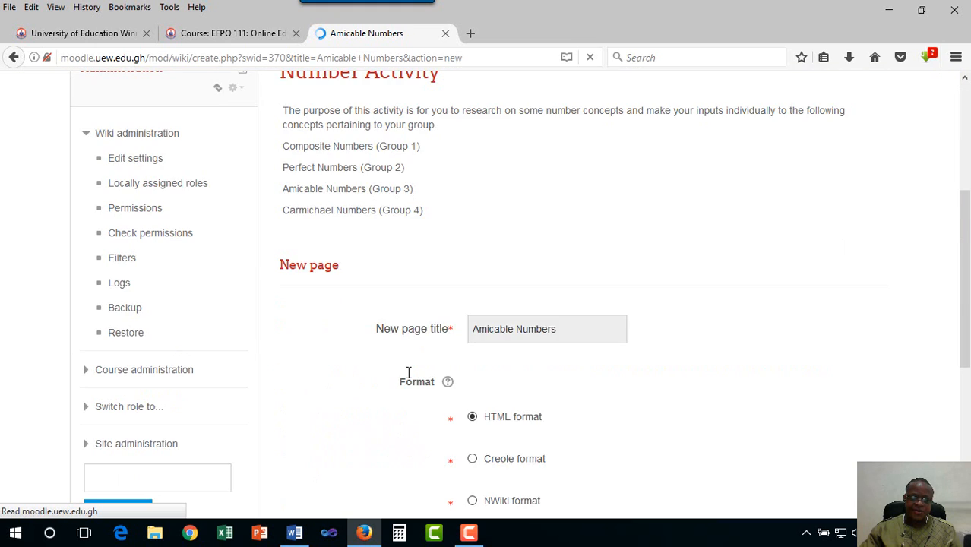
{"action": "scroll", "coordinate": [406, 375], "scroll_direction": "down", "scroll_amount": 4}
{"action": "left_click", "coordinate": [509, 241]}
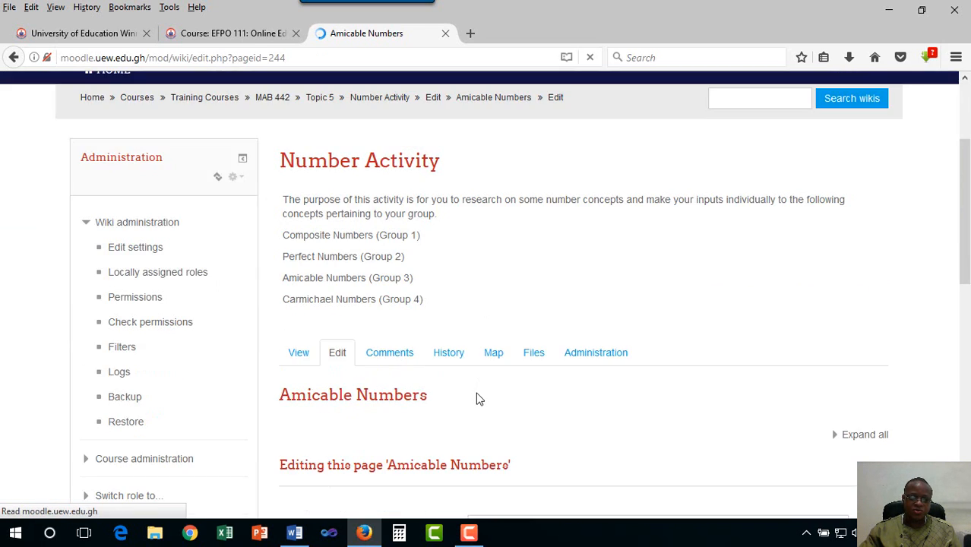
- Enter "Please, make your input(s) here. After that scroll down and click on save." as the Amicable Numbers page content
{"action": "scroll", "coordinate": [479, 399], "scroll_direction": "down", "scroll_amount": 3}
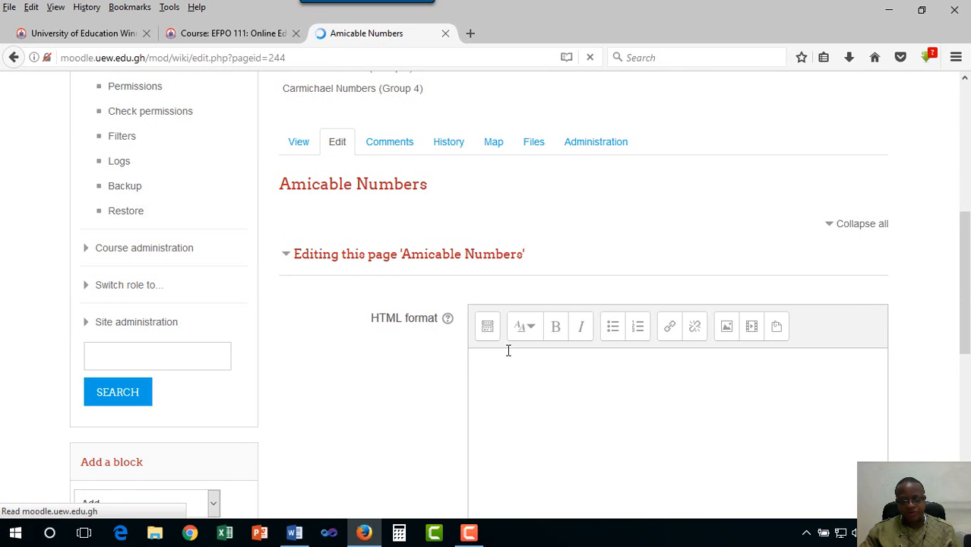
{"action": "left_click", "coordinate": [508, 381]}
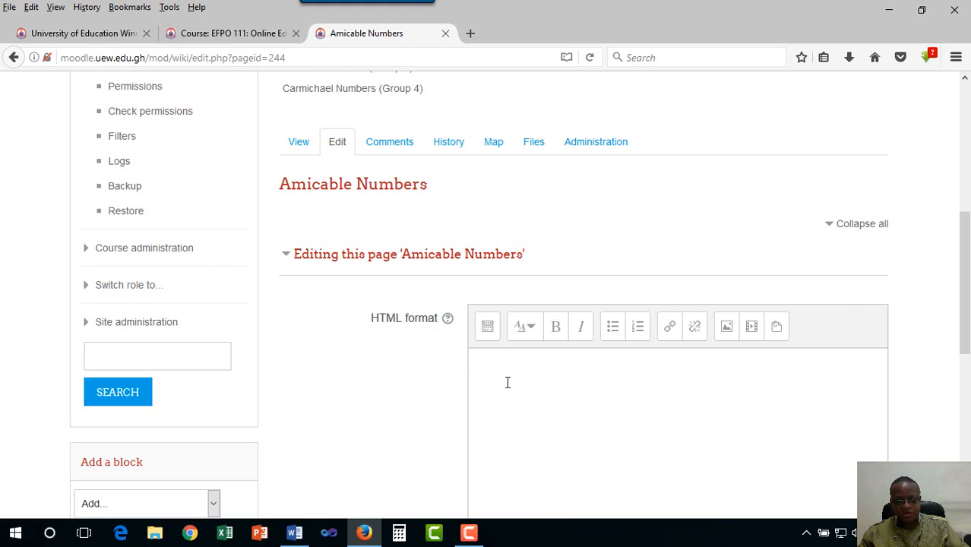
{"action": "scroll", "coordinate": [539, 423], "scroll_direction": "down", "scroll_amount": 2}
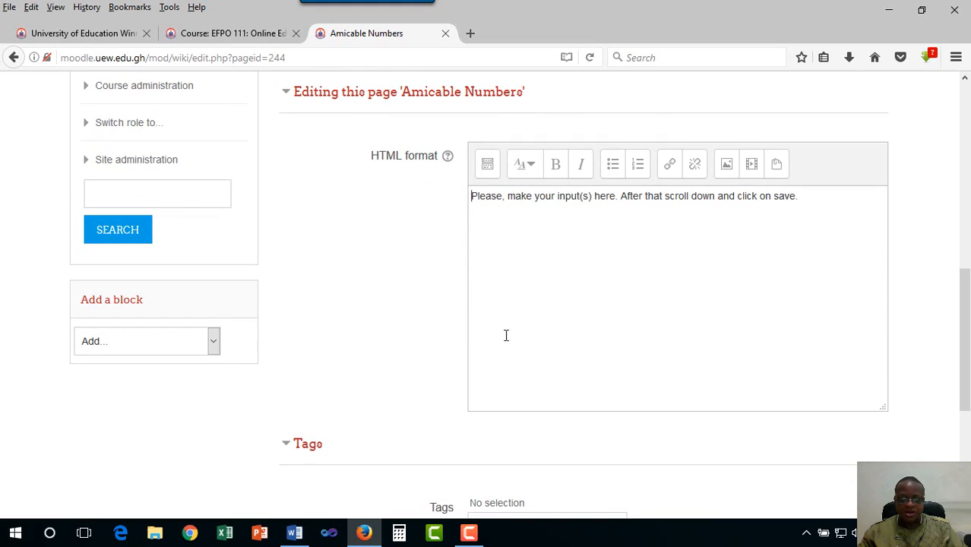
- Add the wiki link [[Numbers]] several lines below the instructions on the Amicable Numbers page and save the page
{"action": "left_click", "coordinate": [814, 196]}
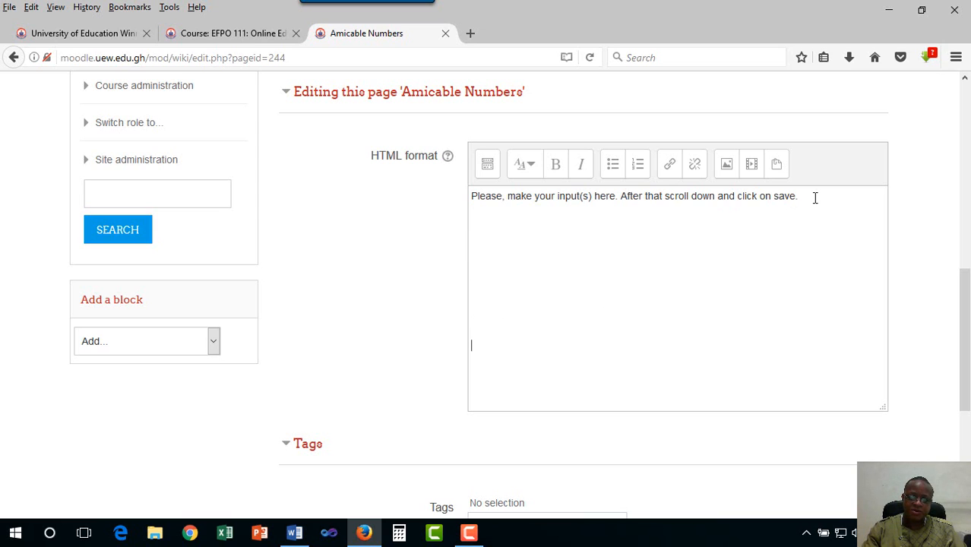
{"action": "type", "text": "[["}
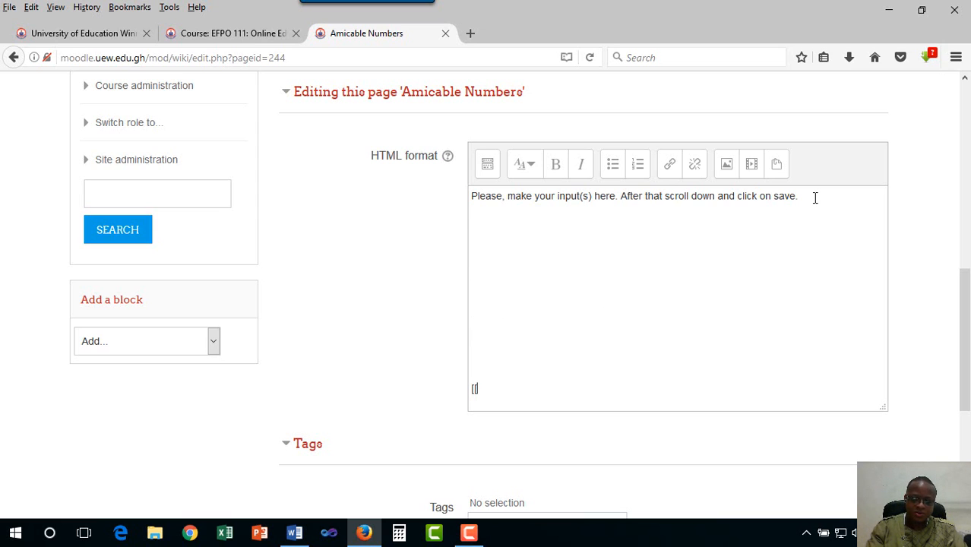
{"action": "type", "text": "Numbers]]"}
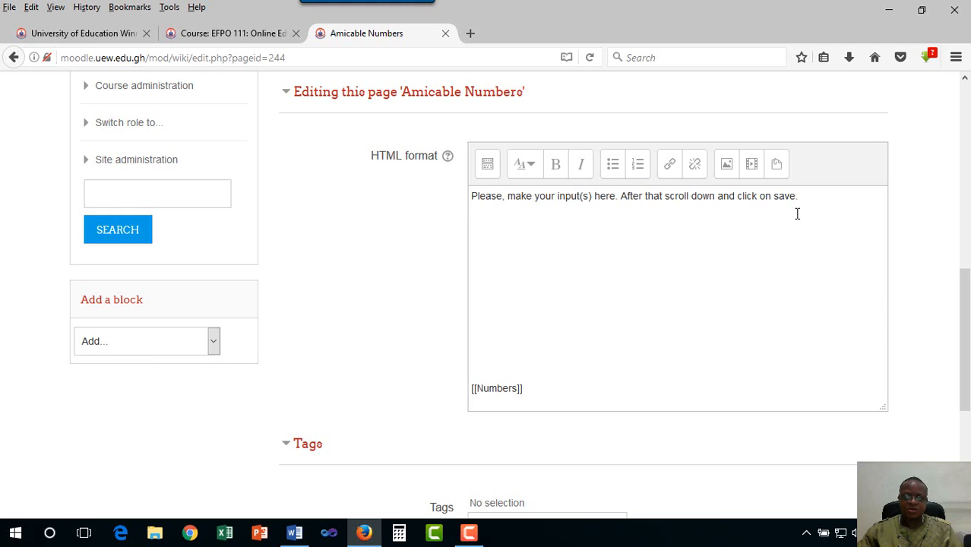
{"action": "scroll", "coordinate": [566, 337], "scroll_direction": "down", "scroll_amount": 5}
{"action": "left_click", "coordinate": [500, 311]}
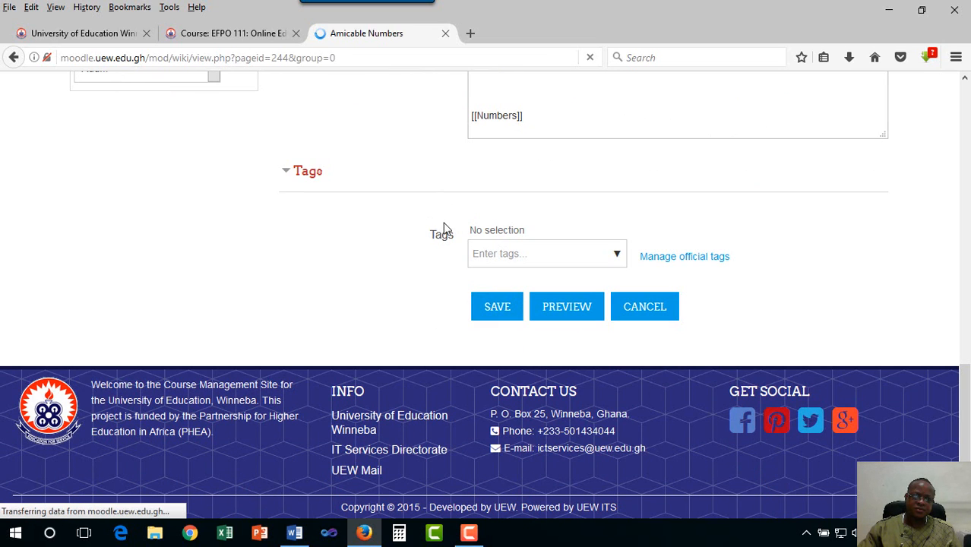
- Check the saved Amicable Numbers page and follow its link back to the Numbers page
{"action": "scroll", "coordinate": [444, 223], "scroll_direction": "down", "scroll_amount": 4}
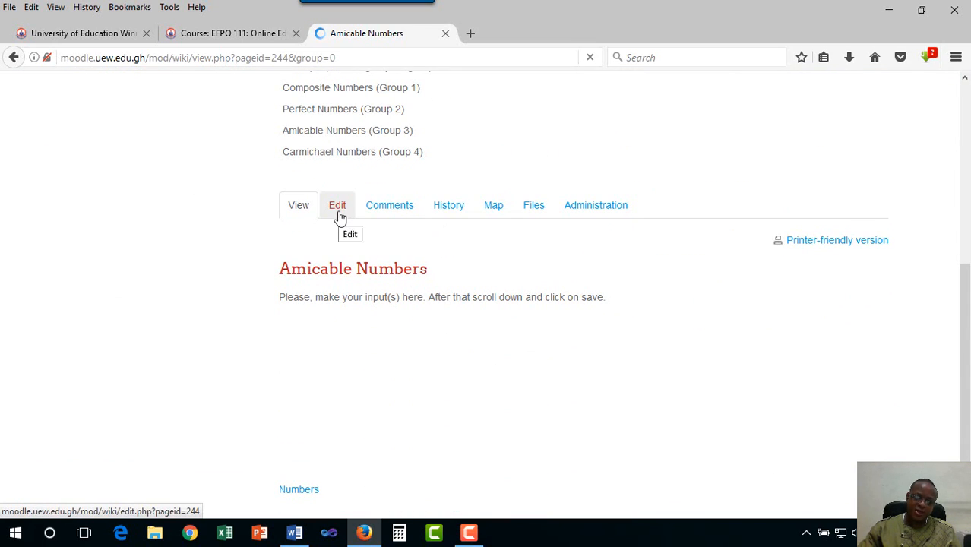
{"action": "scroll", "coordinate": [386, 364], "scroll_direction": "down", "scroll_amount": 4}
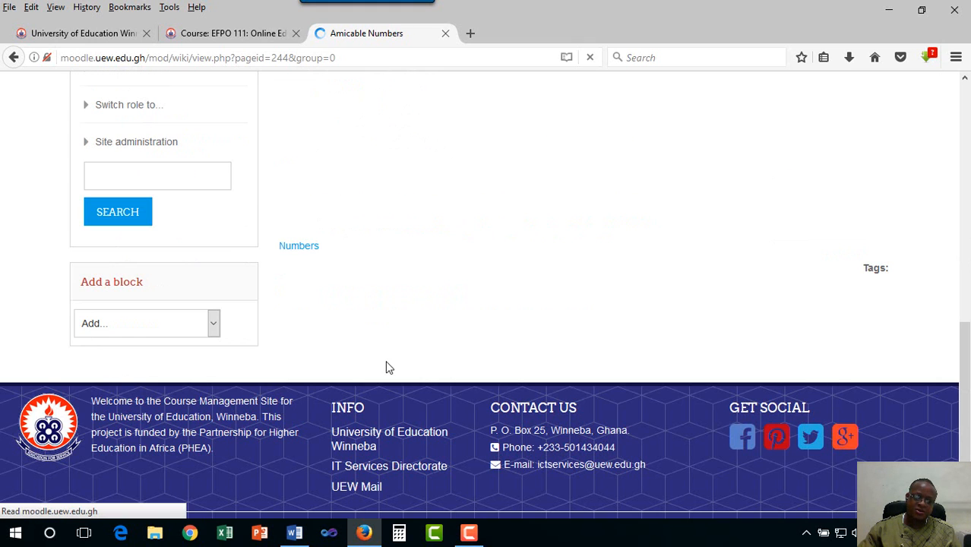
{"action": "left_click", "coordinate": [312, 255]}
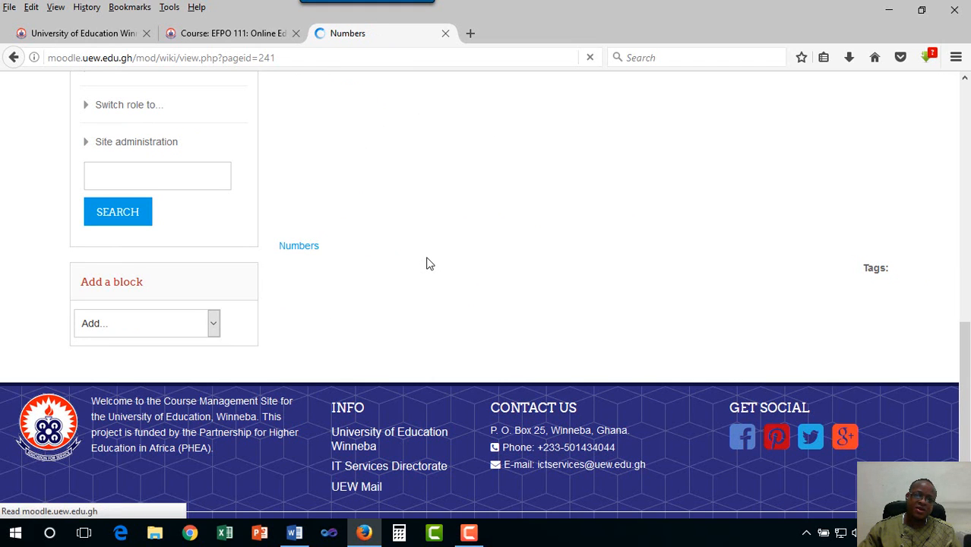
- Follow the Carmichael Numbers link on the Numbers page and create its new wiki page in HTML format
{"action": "scroll", "coordinate": [410, 304], "scroll_direction": "down", "scroll_amount": 5}
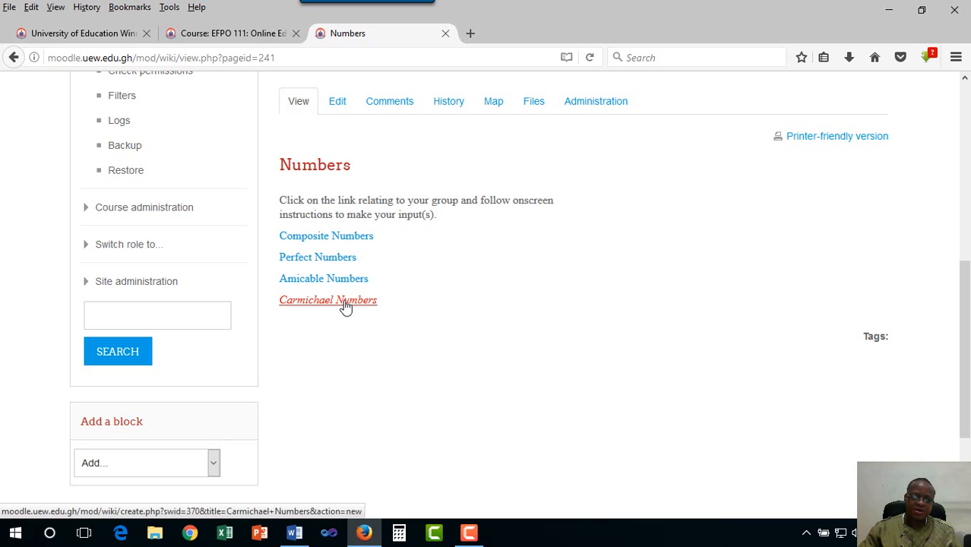
{"action": "left_click", "coordinate": [346, 302]}
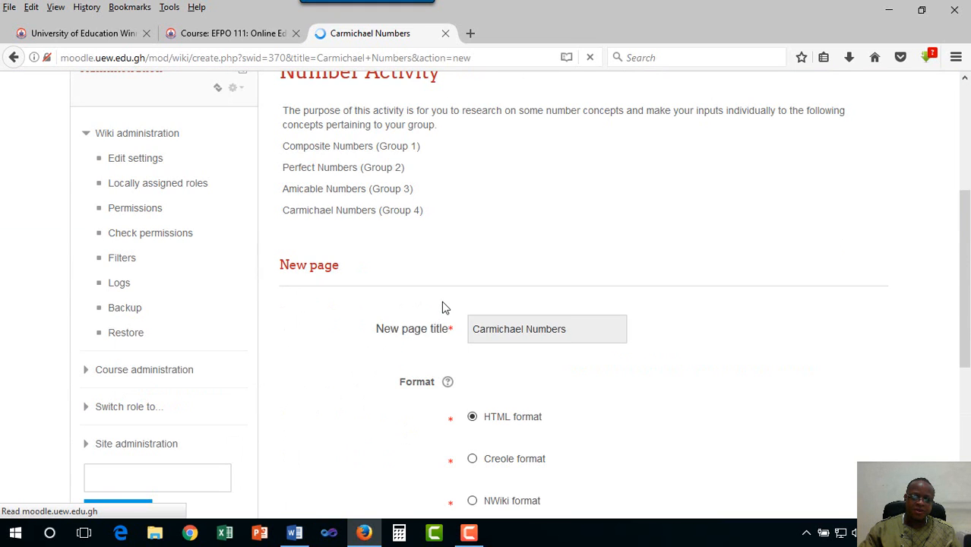
{"action": "scroll", "coordinate": [471, 288], "scroll_direction": "down", "scroll_amount": 5}
{"action": "left_click", "coordinate": [507, 232]}
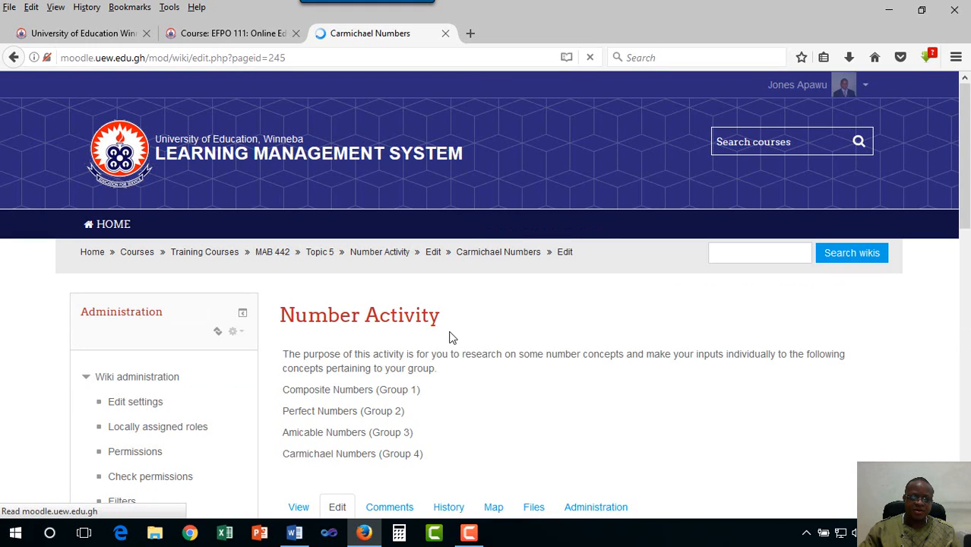
- Enter "Please, make your input(s) here. After that scroll down and click on save." as the Carmichael Numbers page content
{"action": "scroll", "coordinate": [450, 336], "scroll_direction": "down", "scroll_amount": 6}
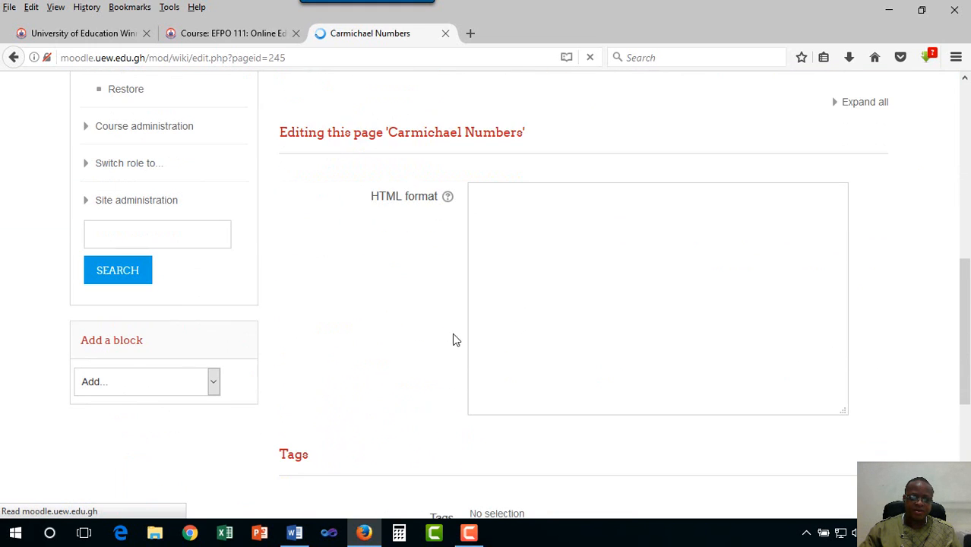
{"action": "left_click", "coordinate": [503, 237]}
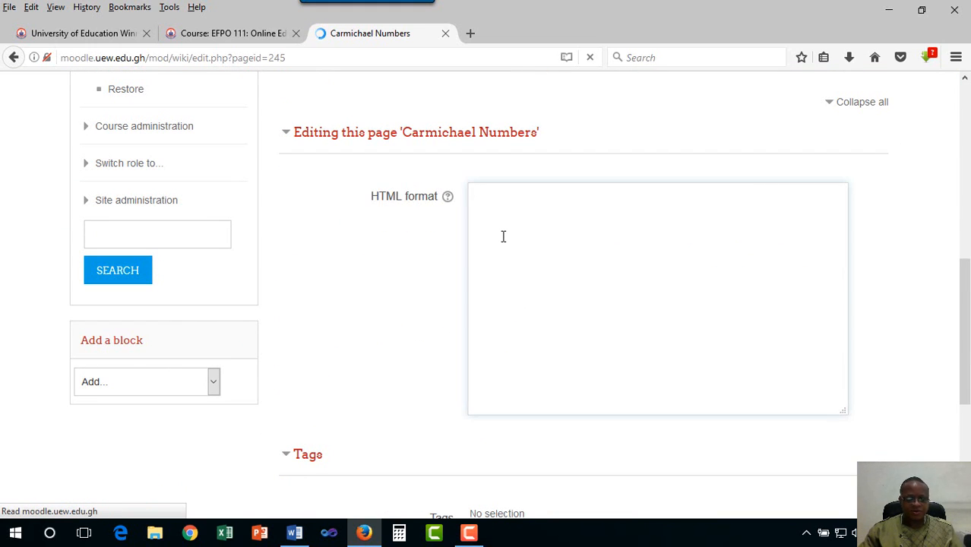
{"action": "type", "text": "Please, make your input(s) here. After that scroll down and click on save."}
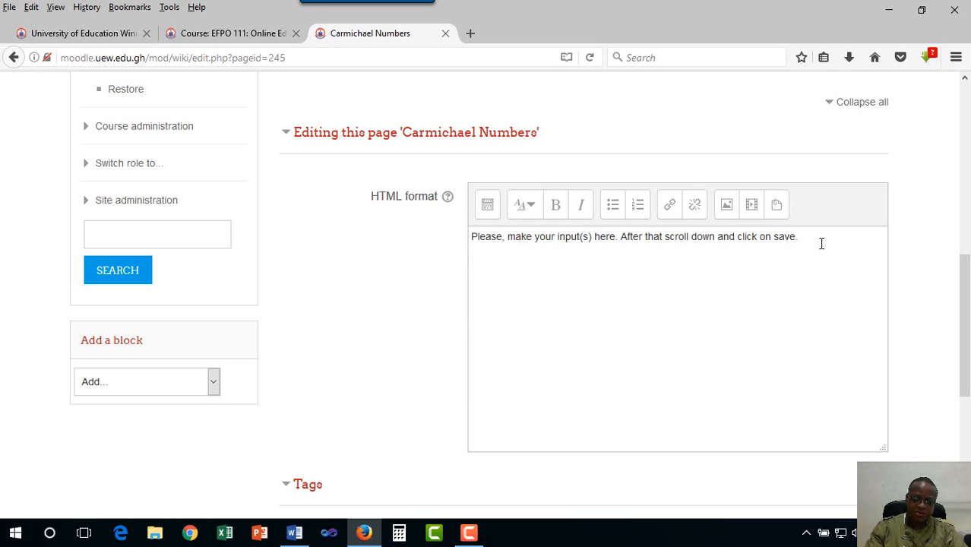
- Add the wiki link [[Numbers]] several lines below the instructions on the Carmichael Numbers page and save the page
{"action": "type", "text": "Nu"}
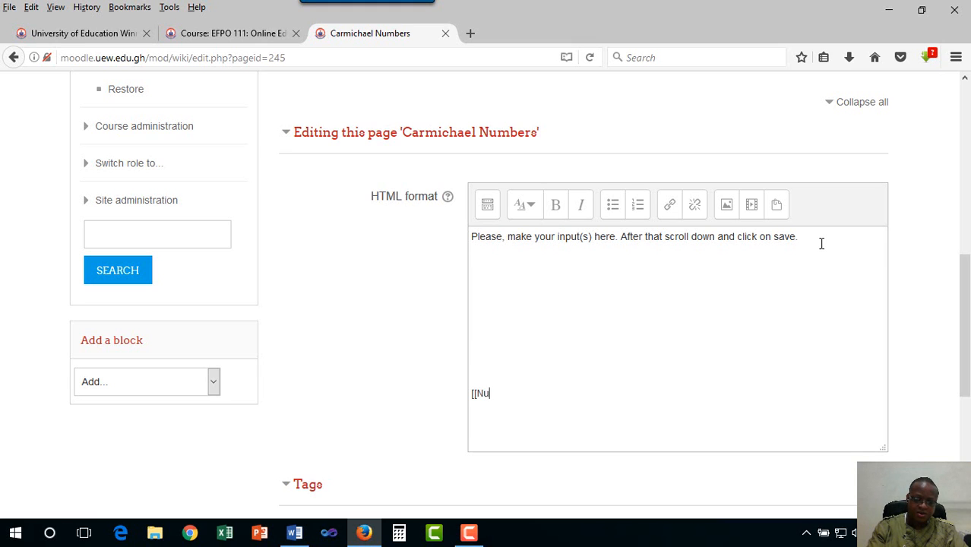
{"action": "type", "text": "mbers"}
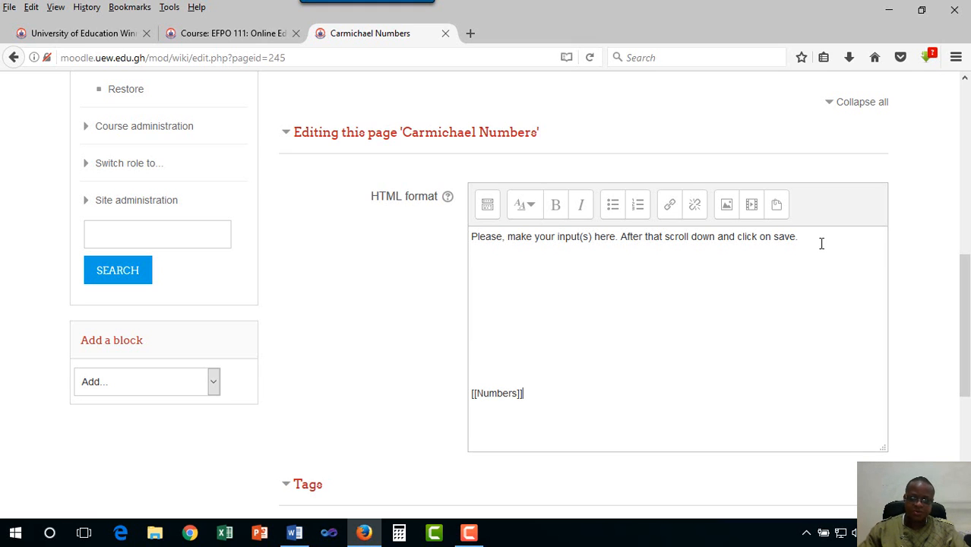
{"action": "type", "text": "]]"}
{"action": "scroll", "coordinate": [802, 251], "scroll_direction": "down", "scroll_amount": 5}
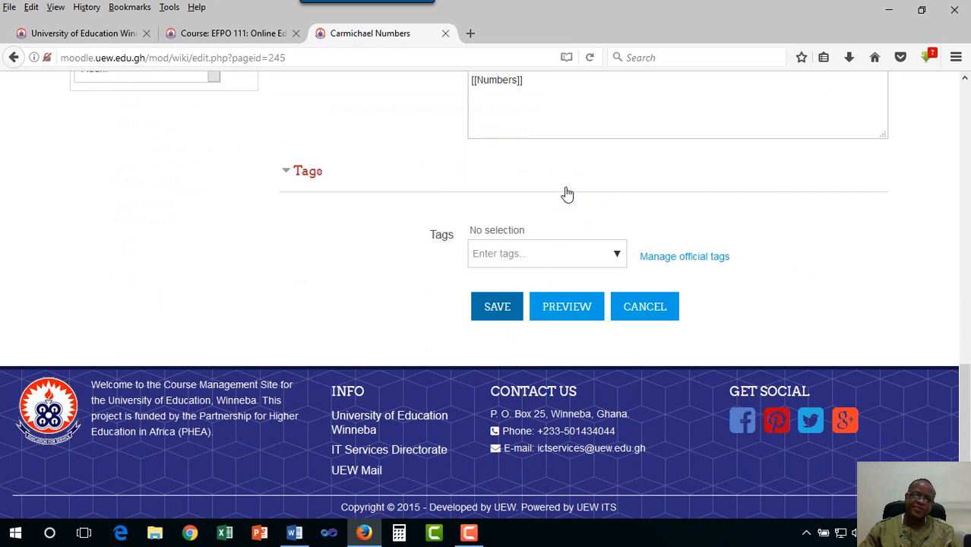
{"action": "key", "text": "Return"}
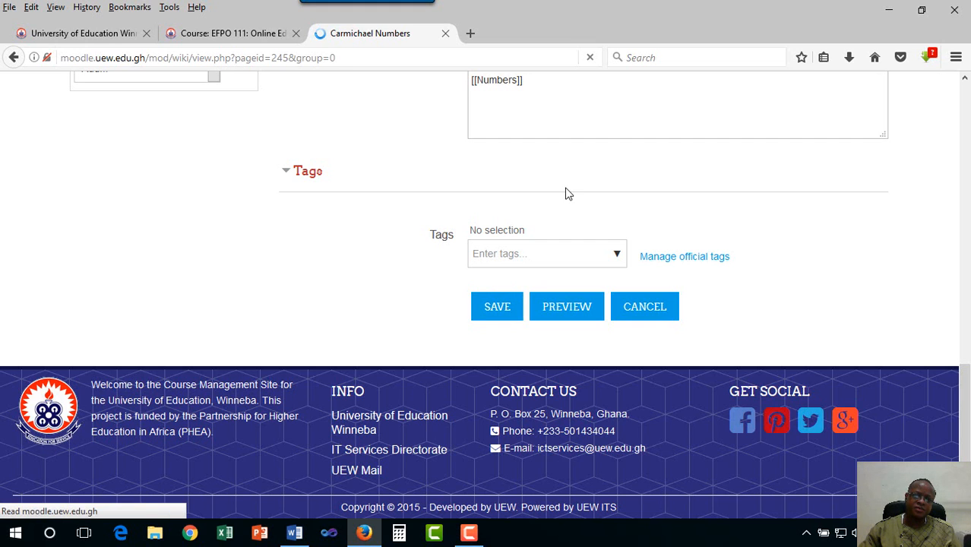
- Review the saved Carmichael Numbers page, including the activity description, the instructions and the Numbers link
{"action": "scroll", "coordinate": [534, 234], "scroll_direction": "down", "scroll_amount": 4}
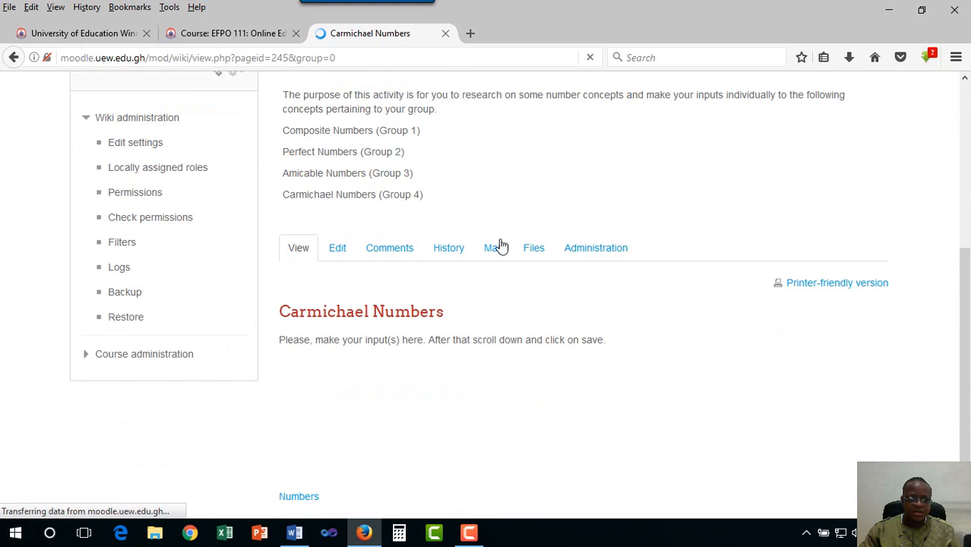
{"action": "scroll", "coordinate": [378, 199], "scroll_direction": "down", "scroll_amount": 1}
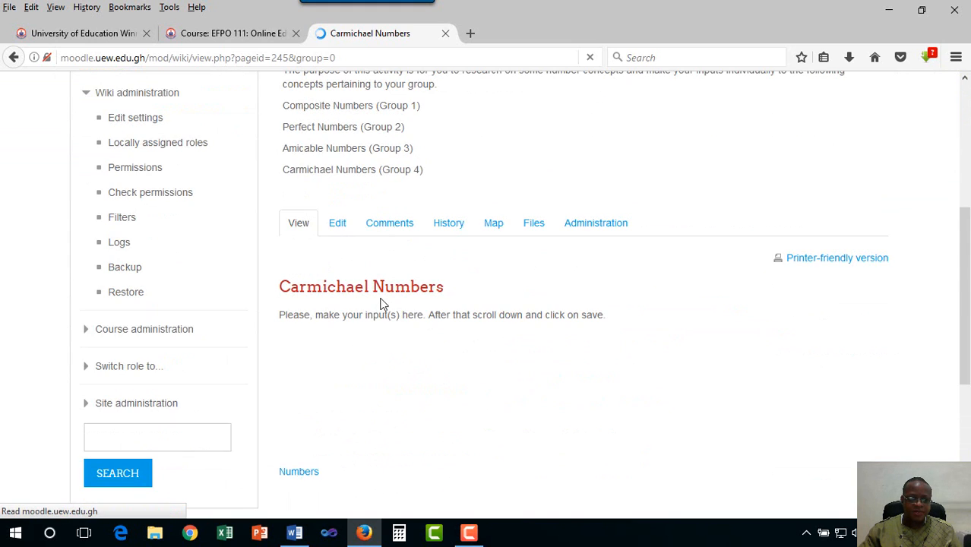
{"action": "scroll", "coordinate": [382, 299], "scroll_direction": "down", "scroll_amount": 3}
{"action": "scroll", "coordinate": [347, 249], "scroll_direction": "up", "scroll_amount": 3}
{"action": "scroll", "coordinate": [347, 252], "scroll_direction": "up", "scroll_amount": 2}
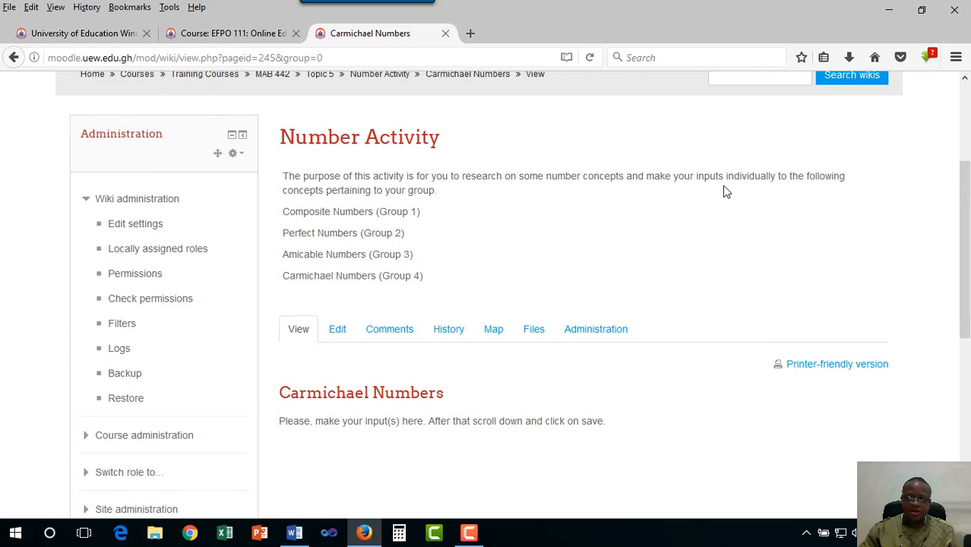
{"action": "scroll", "coordinate": [450, 217], "scroll_direction": "down", "scroll_amount": 2}
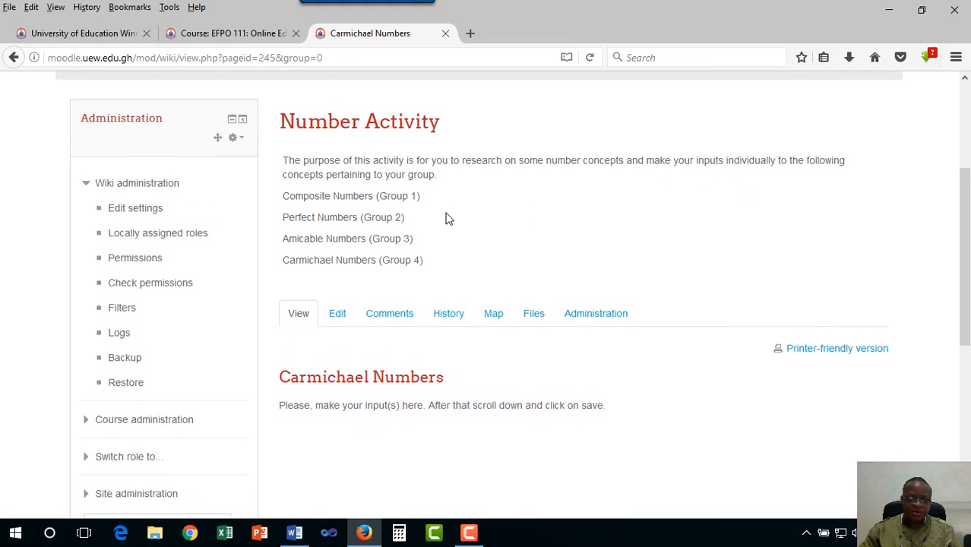
{"action": "scroll", "coordinate": [446, 218], "scroll_direction": "down", "scroll_amount": 2}
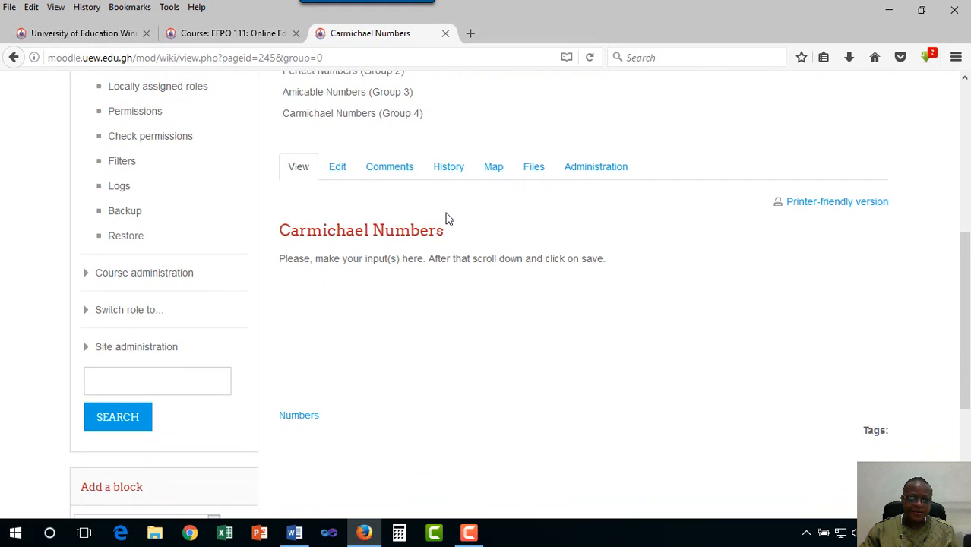
- Return to the Numbers page from the Carmichael Numbers page and check the links to the four group pages
{"action": "left_click", "coordinate": [292, 415]}
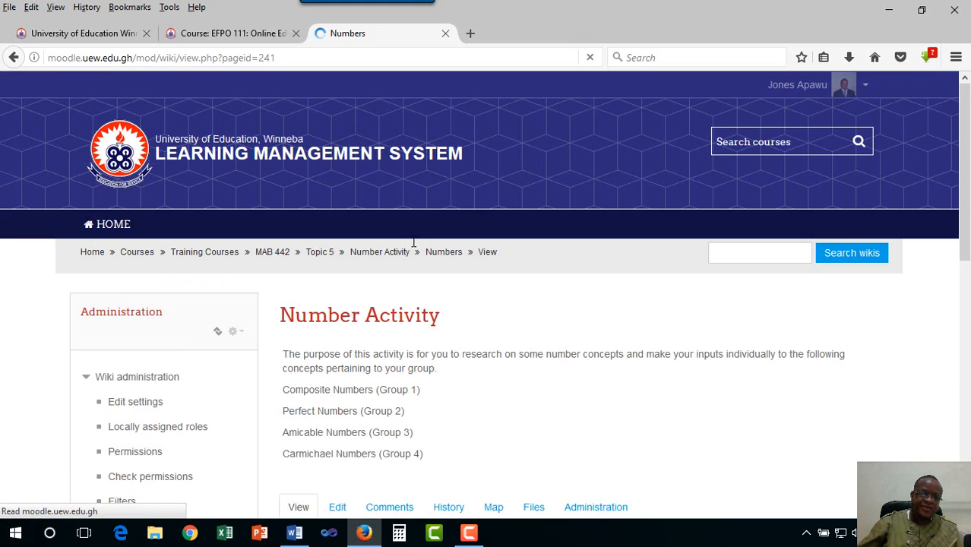
{"action": "scroll", "coordinate": [410, 246], "scroll_direction": "down", "scroll_amount": 7}
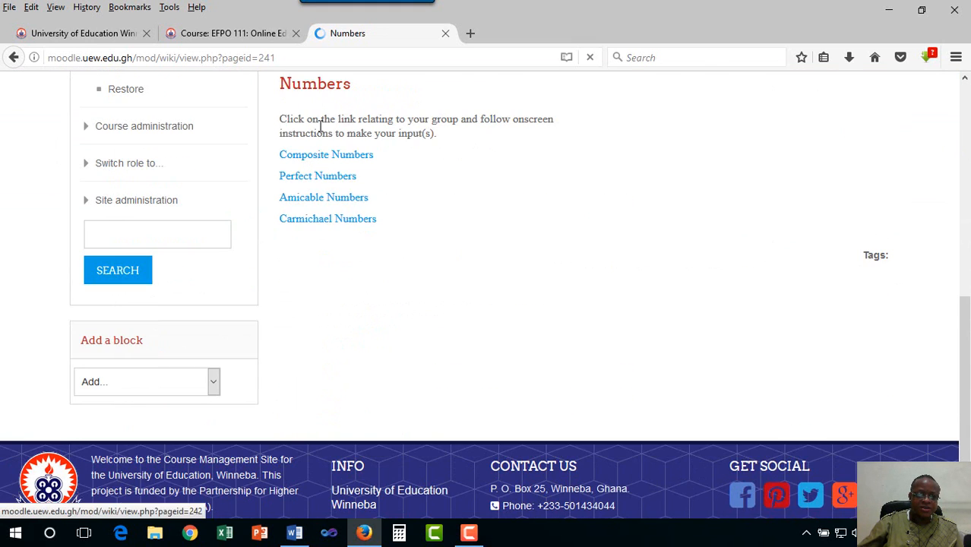
{"action": "scroll", "coordinate": [325, 152], "scroll_direction": "up", "scroll_amount": 2}
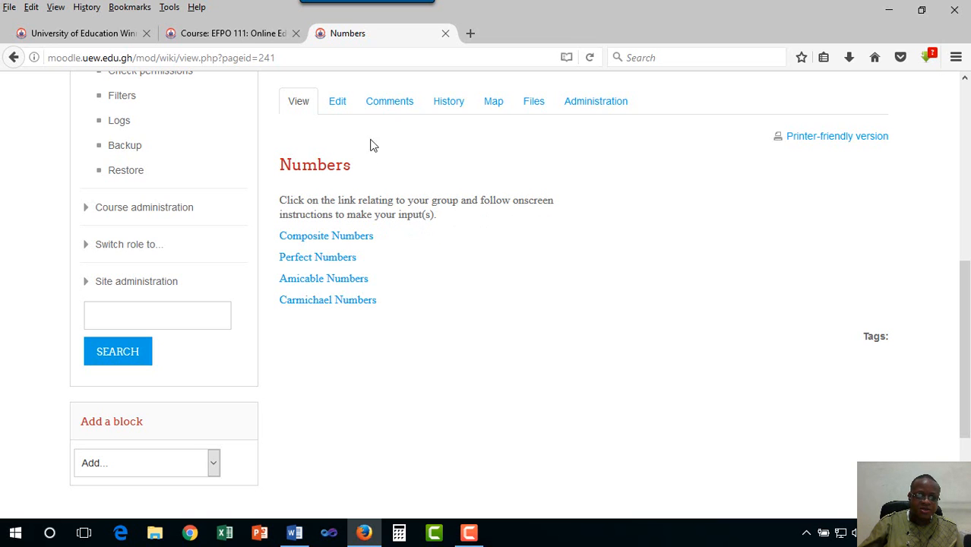
- Insert "then click on the Edit button" after "your group" in the Numbers page instructions, save, and check the page
{"action": "left_click", "coordinate": [339, 111]}
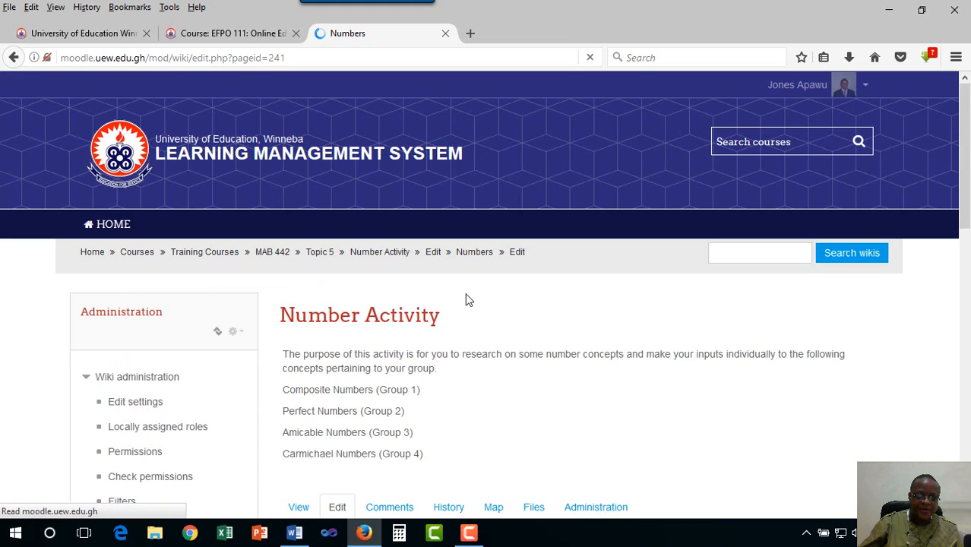
{"action": "scroll", "coordinate": [471, 311], "scroll_direction": "down", "scroll_amount": 8}
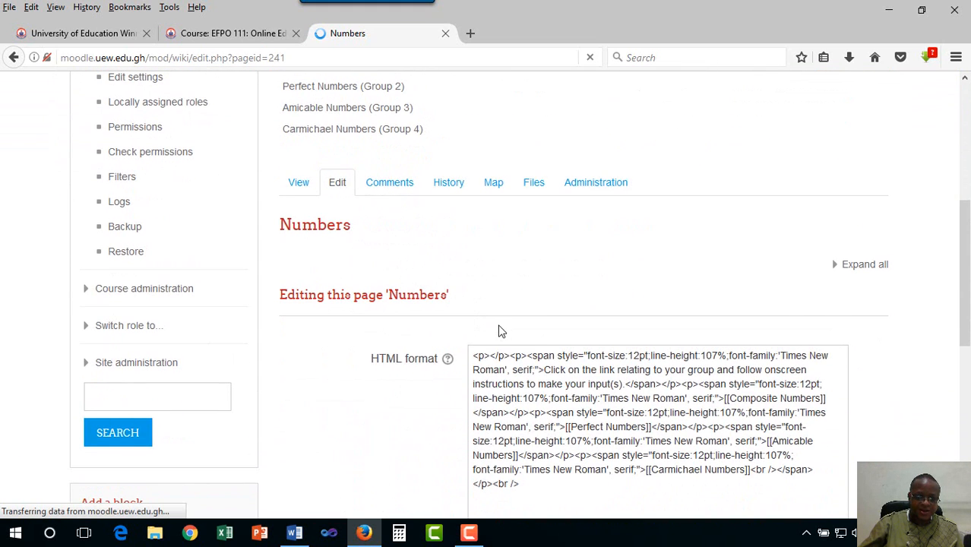
{"action": "scroll", "coordinate": [499, 330], "scroll_direction": "down", "scroll_amount": 3}
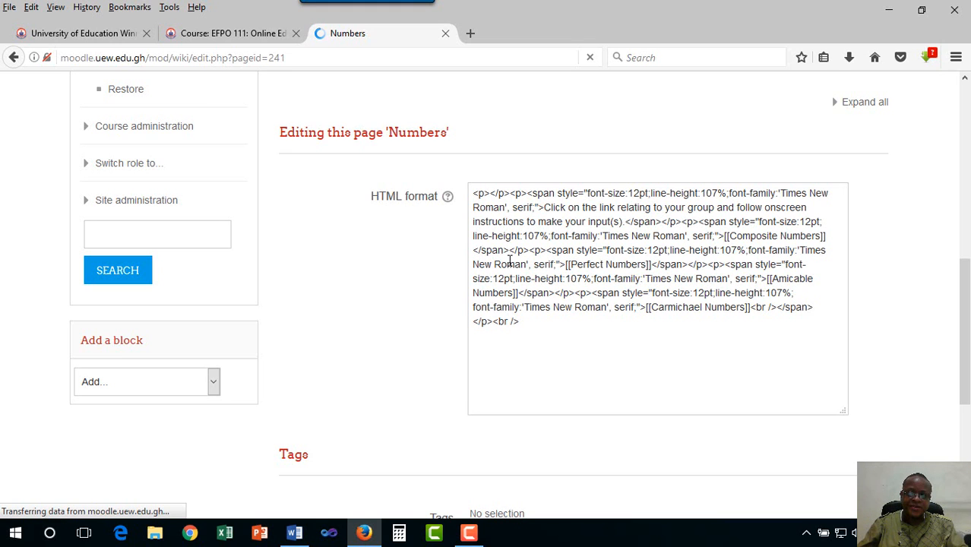
{"action": "scroll", "coordinate": [510, 266], "scroll_direction": "up", "scroll_amount": 4}
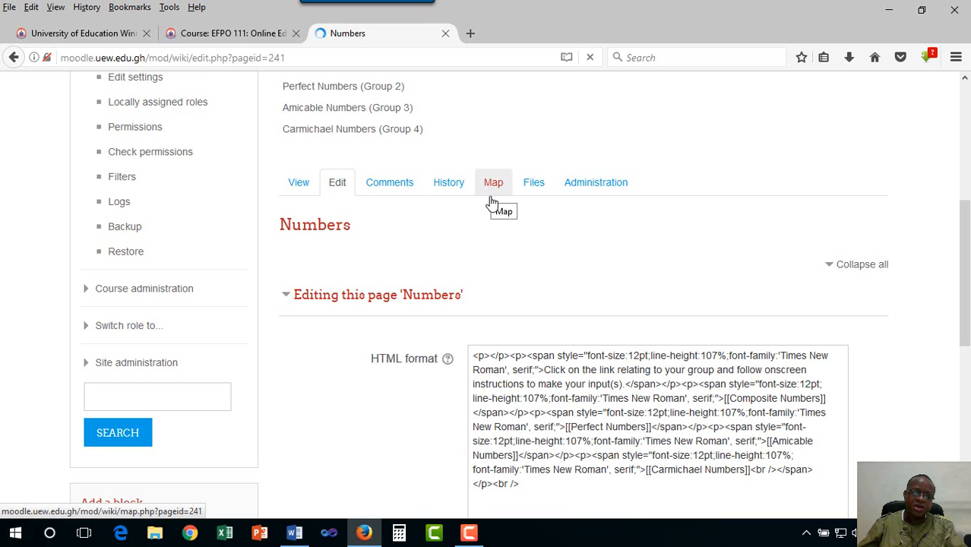
{"action": "scroll", "coordinate": [555, 334], "scroll_direction": "down", "scroll_amount": 2}
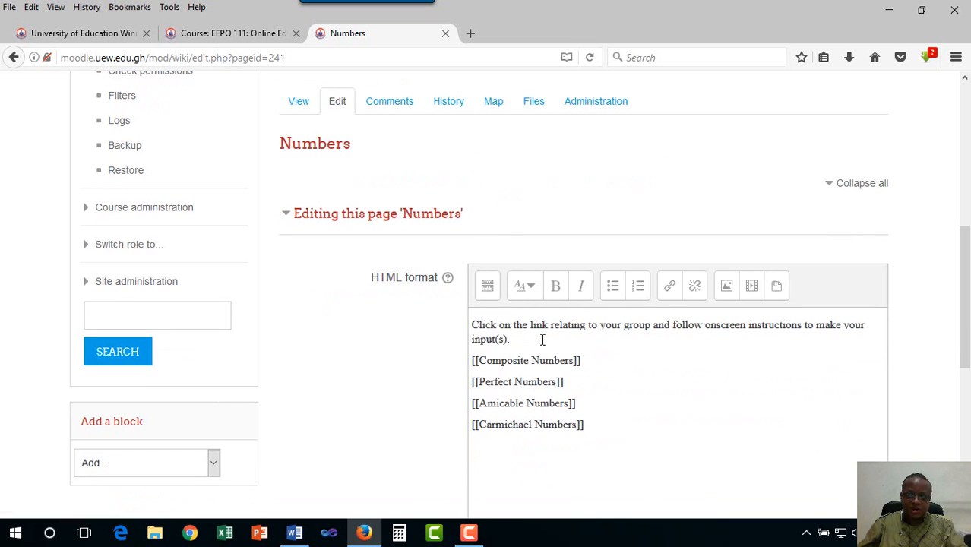
{"action": "left_click", "coordinate": [654, 327]}
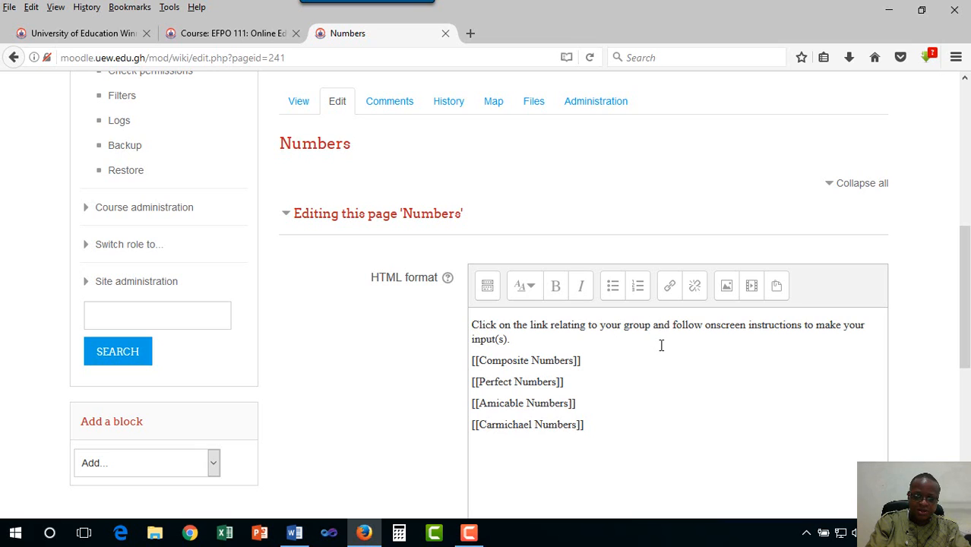
{"action": "type", "text": "then"}
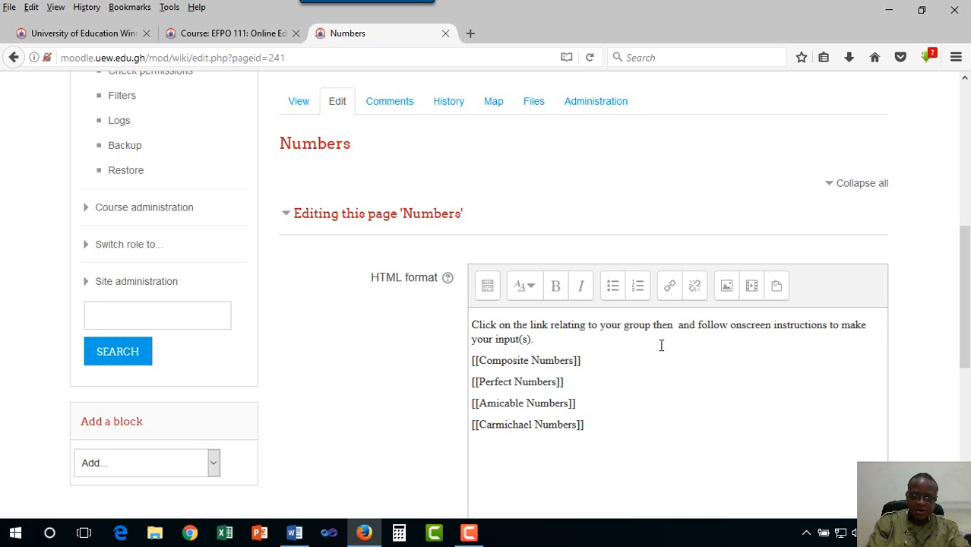
{"action": "type", "text": " click on the "}
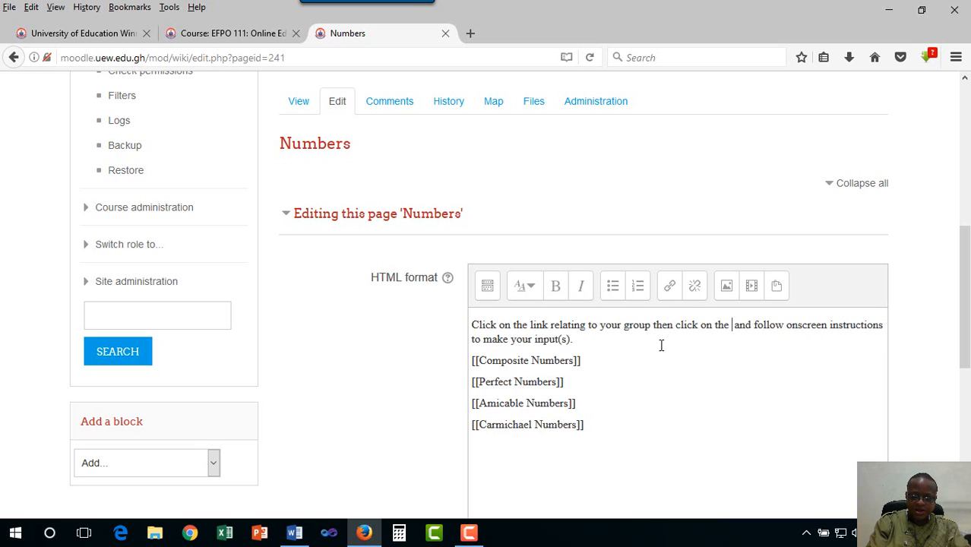
{"action": "type", "text": "Edit "}
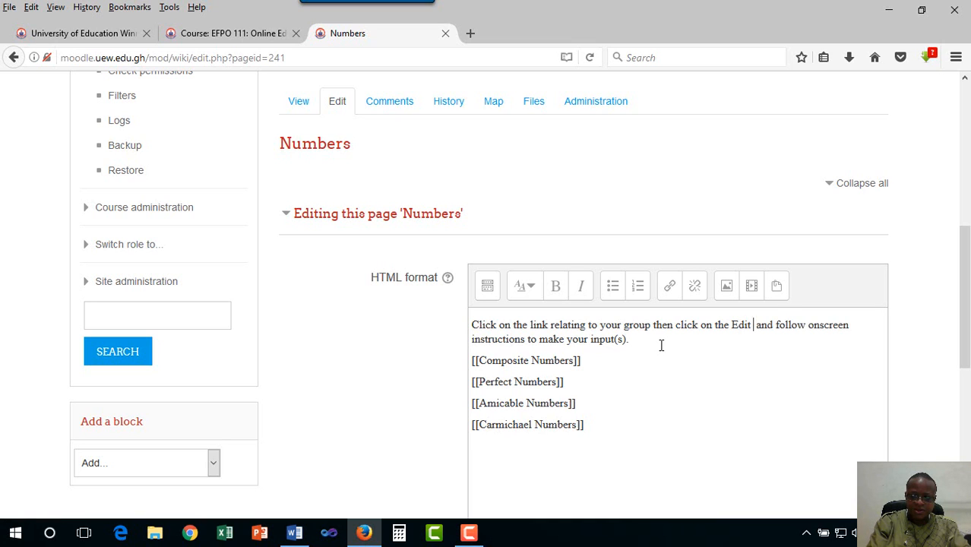
{"action": "type", "text": "button"}
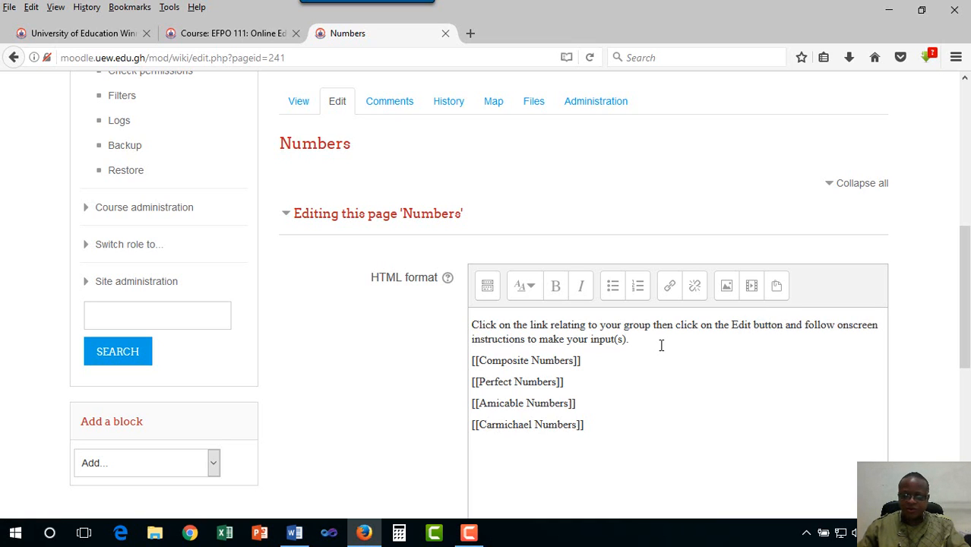
{"action": "scroll", "coordinate": [577, 367], "scroll_direction": "down", "scroll_amount": 1}
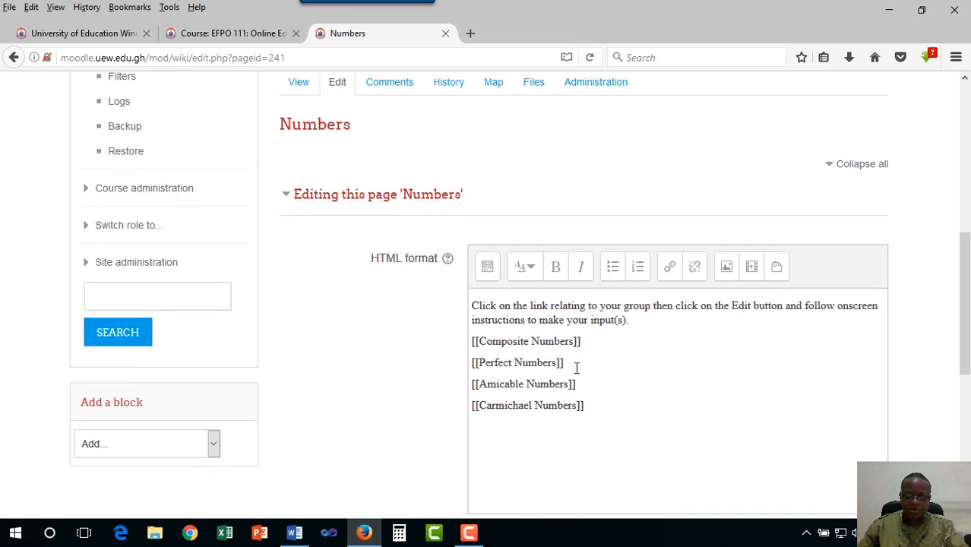
{"action": "scroll", "coordinate": [577, 367], "scroll_direction": "down", "scroll_amount": 8}
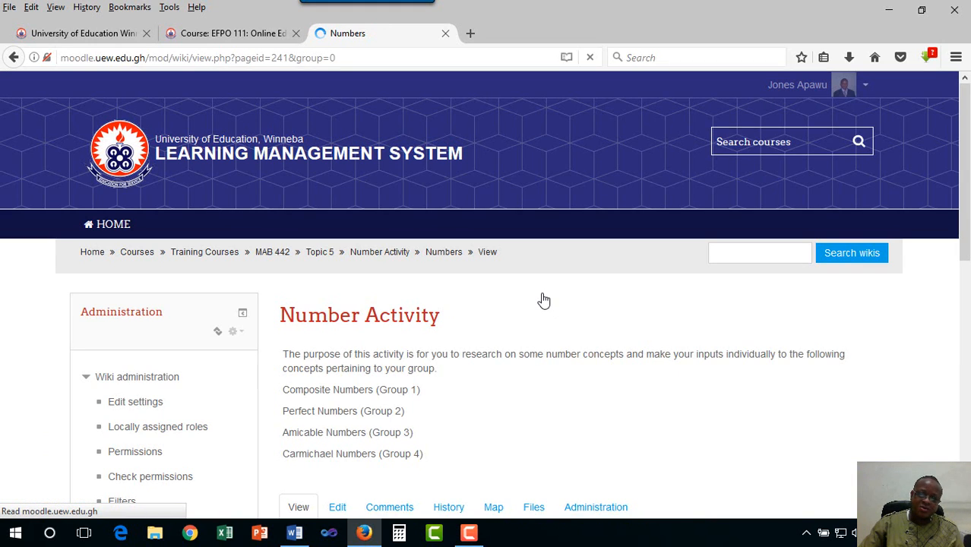
{"action": "scroll", "coordinate": [543, 300], "scroll_direction": "down", "scroll_amount": 3}
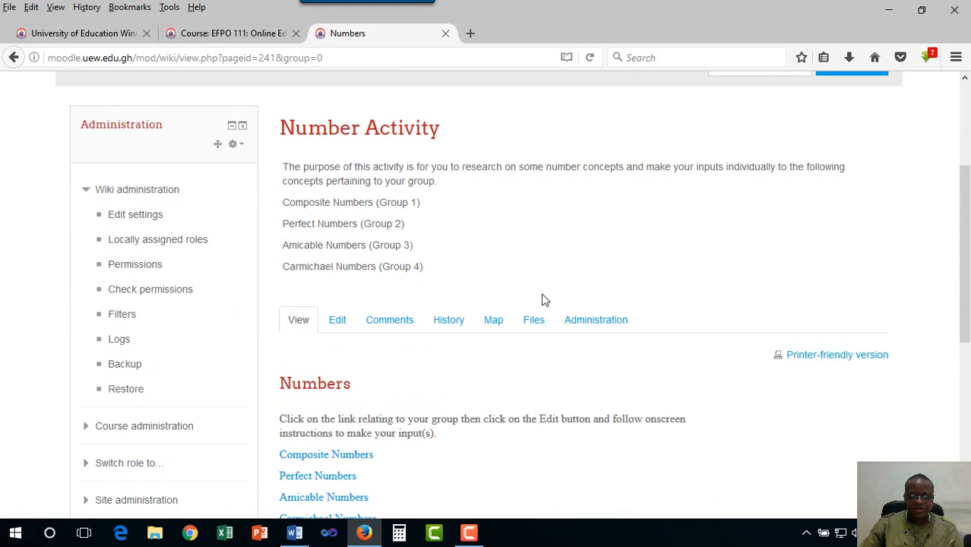
{"action": "scroll", "coordinate": [542, 299], "scroll_direction": "down", "scroll_amount": 2}
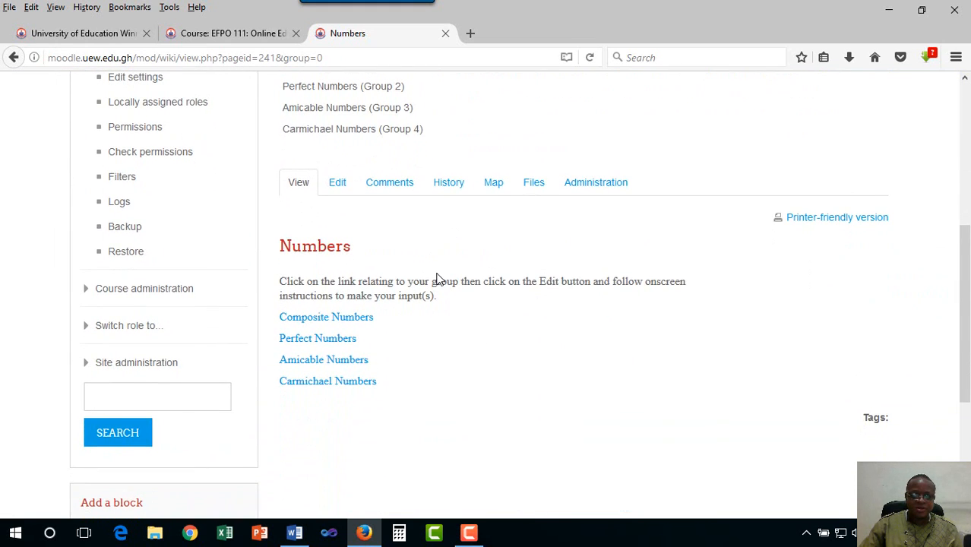
- Examine the wiki map's page list and the version history of the Numbers page
{"action": "left_click", "coordinate": [492, 190]}
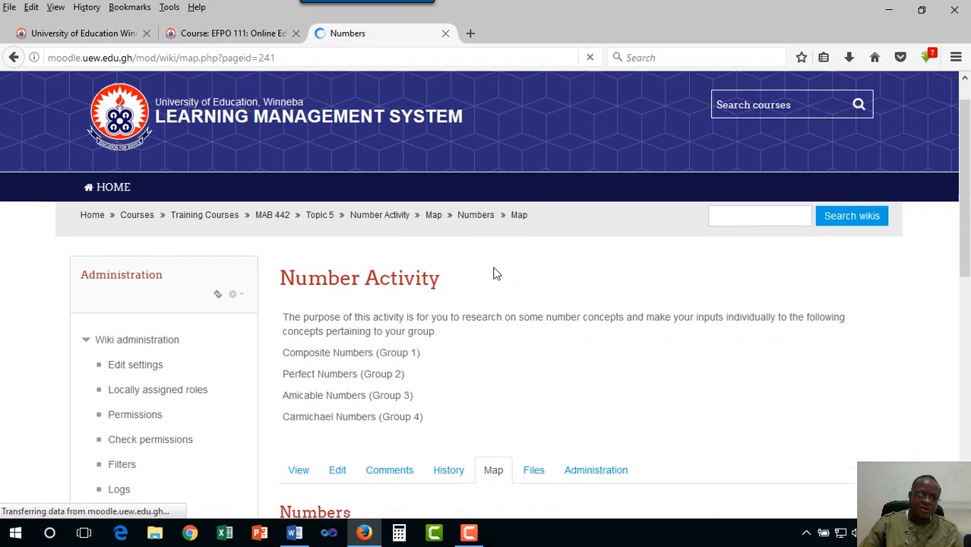
{"action": "scroll", "coordinate": [493, 274], "scroll_direction": "down", "scroll_amount": 3}
{"action": "scroll", "coordinate": [600, 399], "scroll_direction": "down", "scroll_amount": 1}
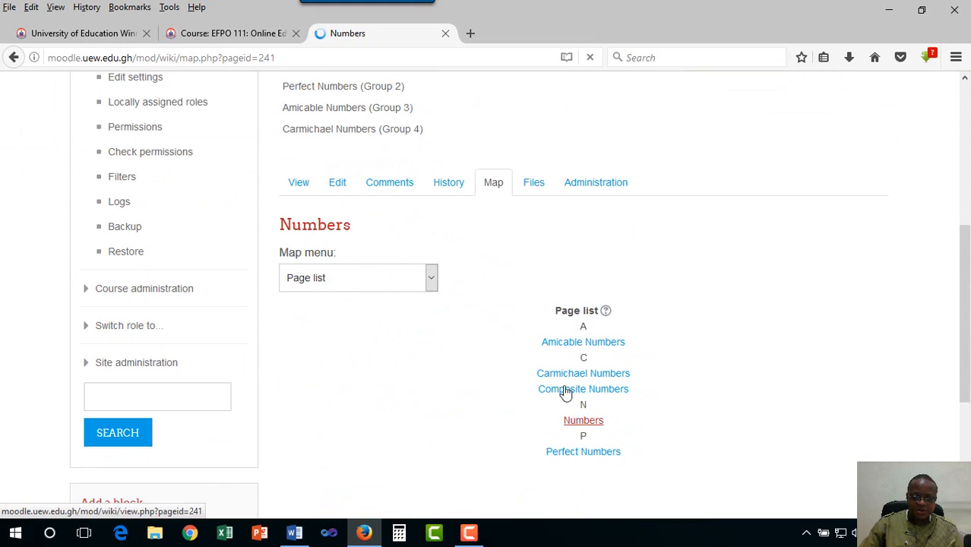
{"action": "left_click", "coordinate": [445, 189]}
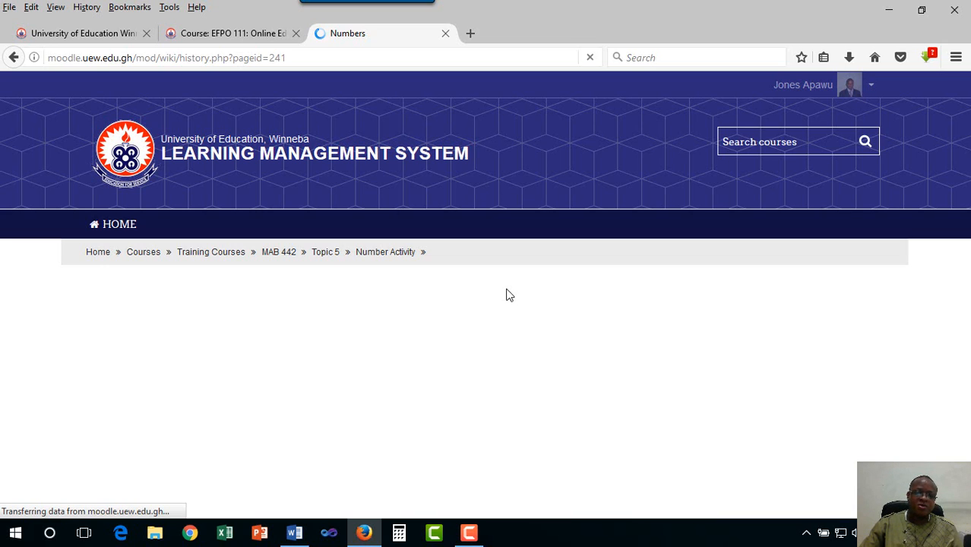
{"action": "scroll", "coordinate": [509, 295], "scroll_direction": "down", "scroll_amount": 1}
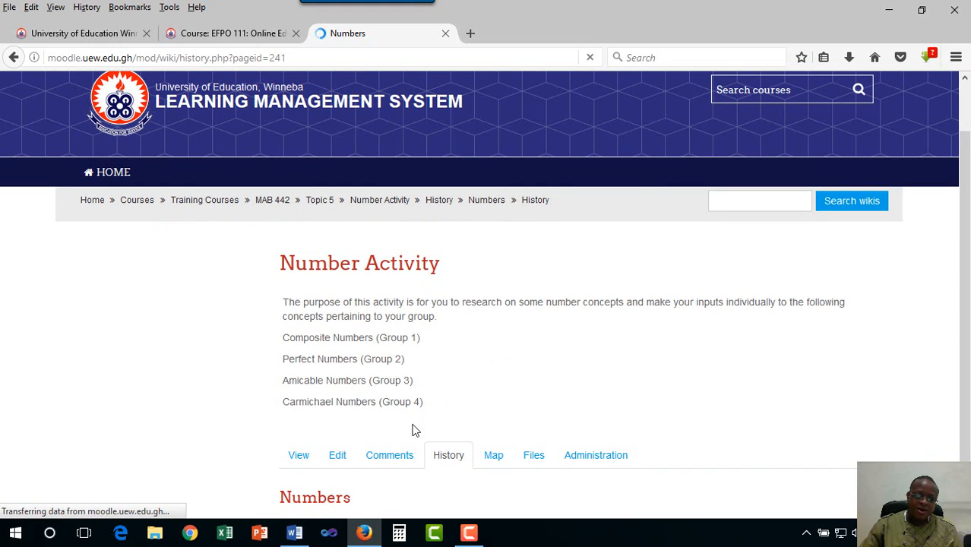
- Return to the MAB 442 course page and look through the Lesson 1 objectives, forum discussion and reading resources
{"action": "left_click", "coordinate": [279, 207]}
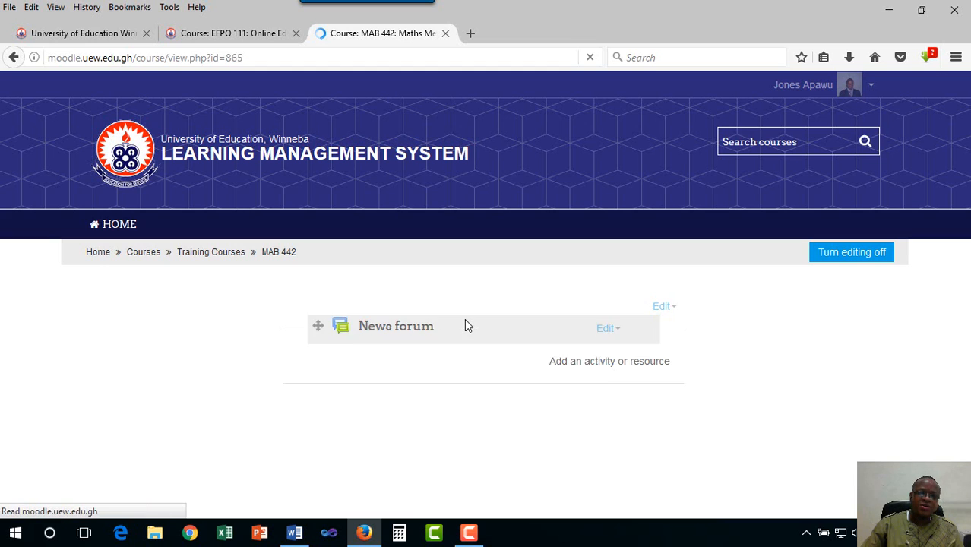
{"action": "scroll", "coordinate": [466, 325], "scroll_direction": "down", "scroll_amount": 3}
{"action": "scroll", "coordinate": [467, 325], "scroll_direction": "down", "scroll_amount": 8}
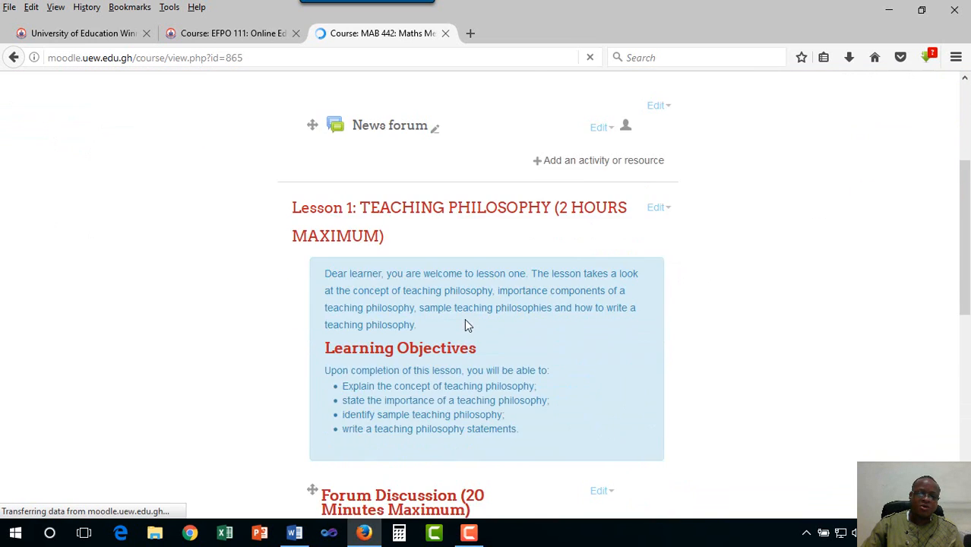
{"action": "scroll", "coordinate": [466, 325], "scroll_direction": "up", "scroll_amount": 11}
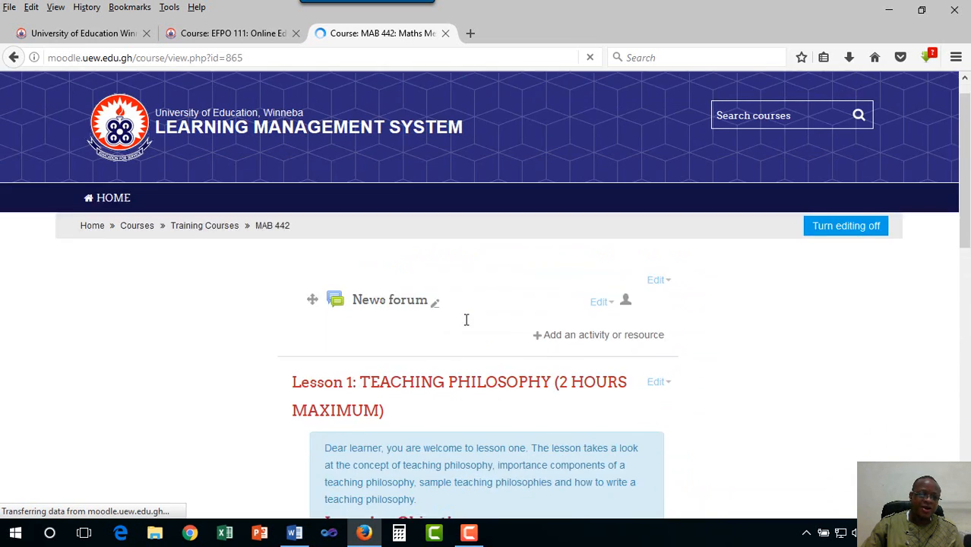
{"action": "scroll", "coordinate": [471, 325], "scroll_direction": "down", "scroll_amount": 8}
{"action": "scroll", "coordinate": [478, 326], "scroll_direction": "up", "scroll_amount": 8}
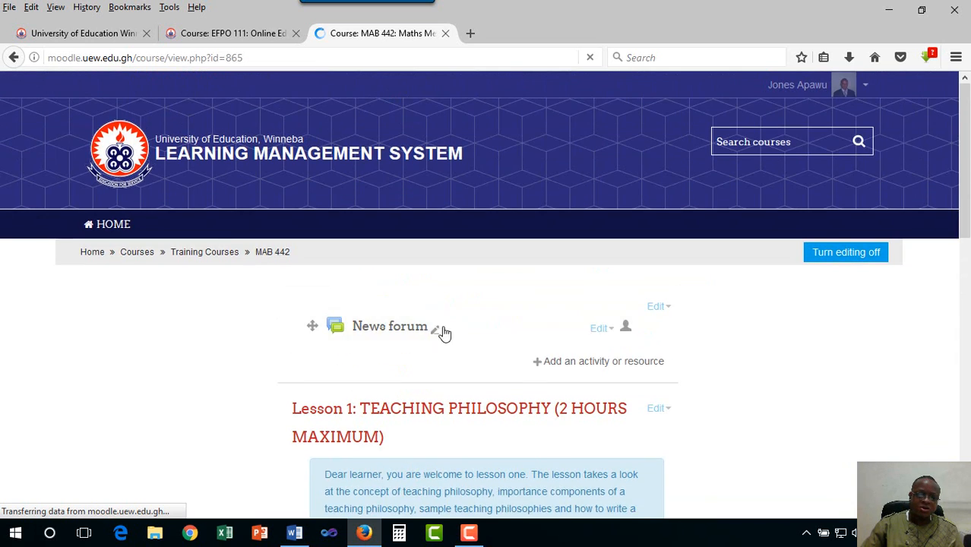
{"action": "scroll", "coordinate": [365, 345], "scroll_direction": "down", "scroll_amount": 10}
{"action": "scroll", "coordinate": [364, 351], "scroll_direction": "up", "scroll_amount": 5}
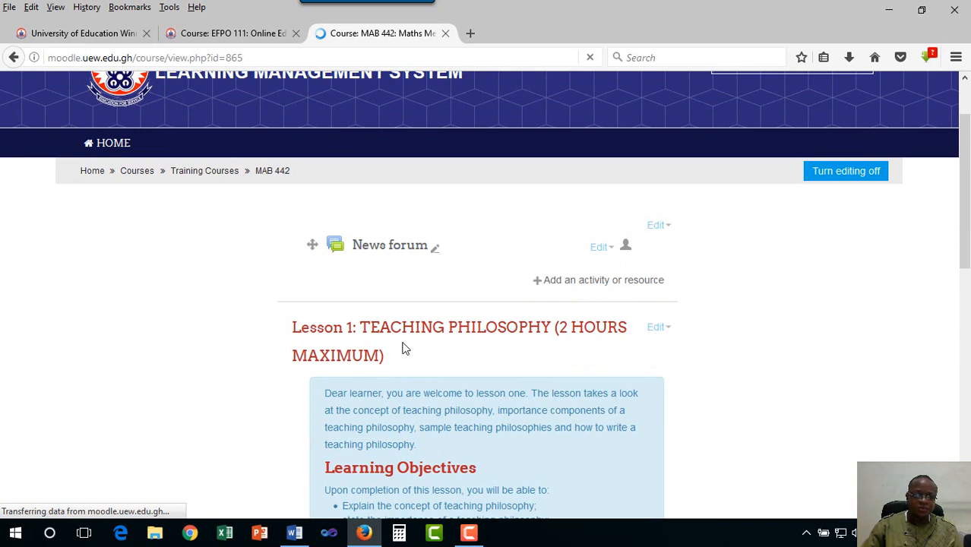
{"action": "scroll", "coordinate": [407, 343], "scroll_direction": "down", "scroll_amount": 4}
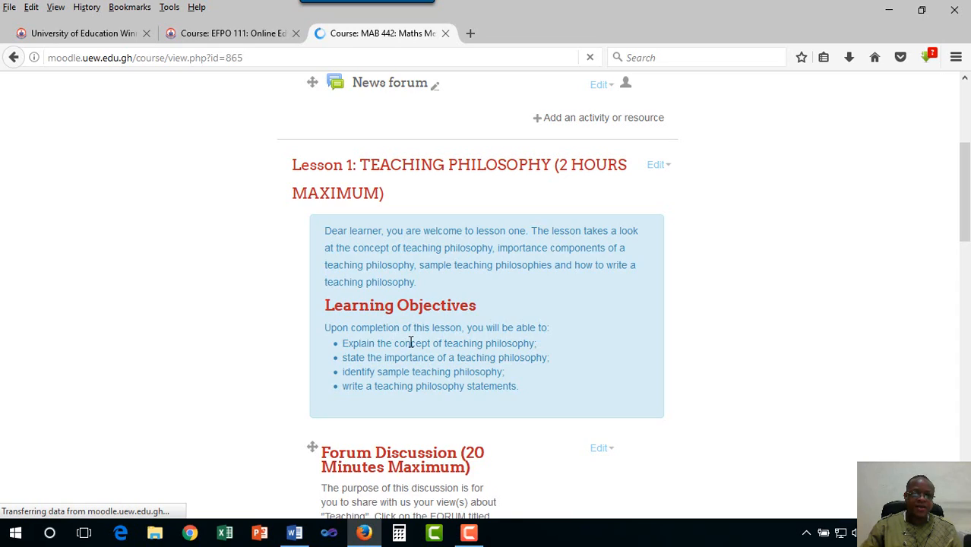
{"action": "scroll", "coordinate": [411, 341], "scroll_direction": "down", "scroll_amount": 10}
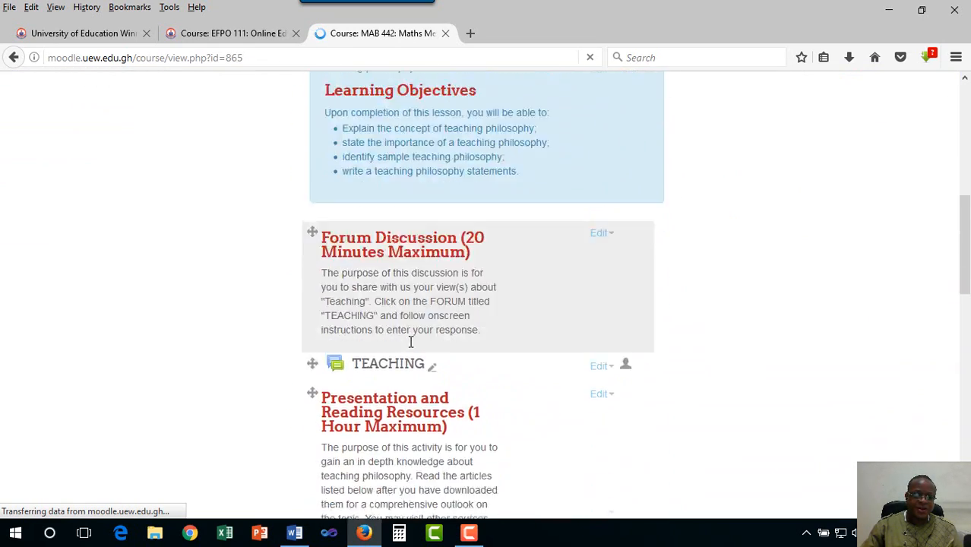
{"action": "scroll", "coordinate": [411, 343], "scroll_direction": "down", "scroll_amount": 9}
{"action": "scroll", "coordinate": [410, 345], "scroll_direction": "up", "scroll_amount": 5}
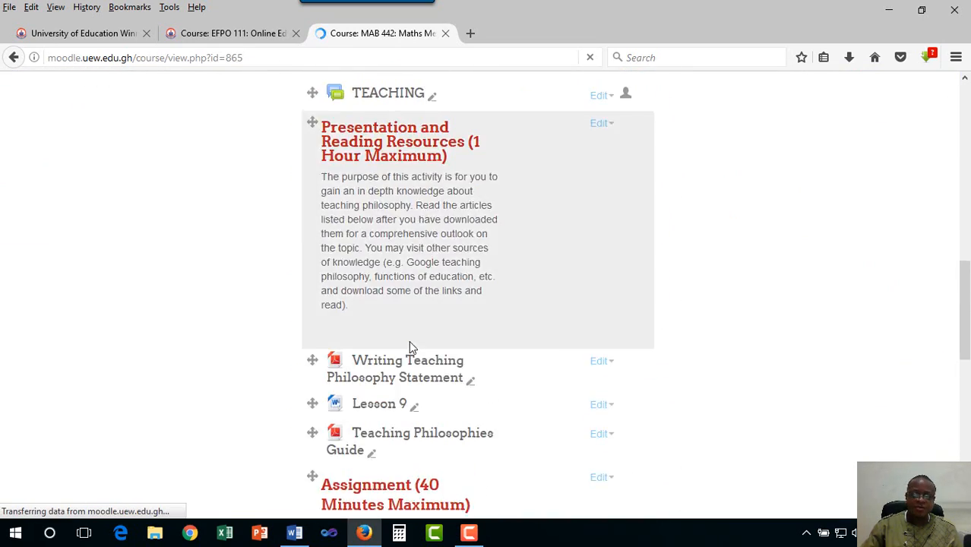
{"action": "scroll", "coordinate": [409, 347], "scroll_direction": "up", "scroll_amount": 10}
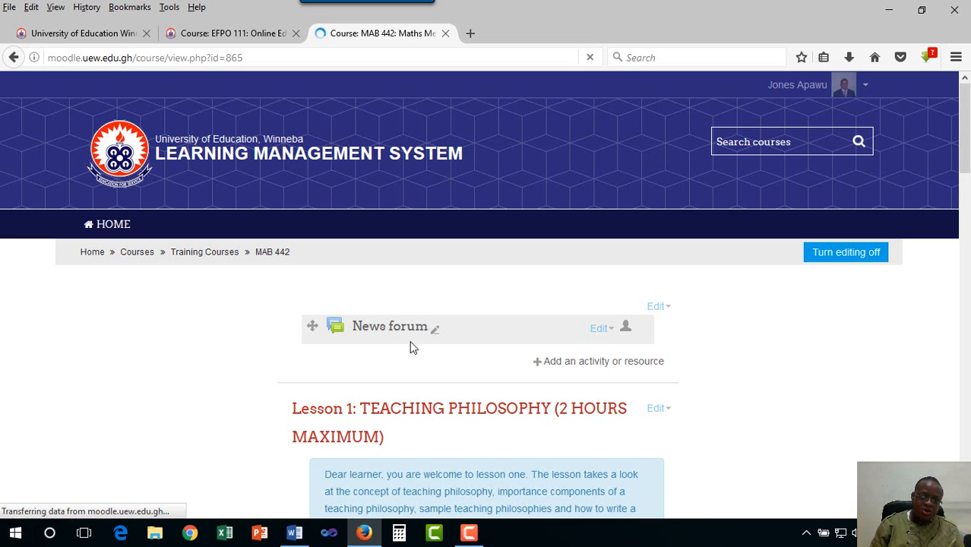
{"action": "scroll", "coordinate": [453, 345], "scroll_direction": "down", "scroll_amount": 5}
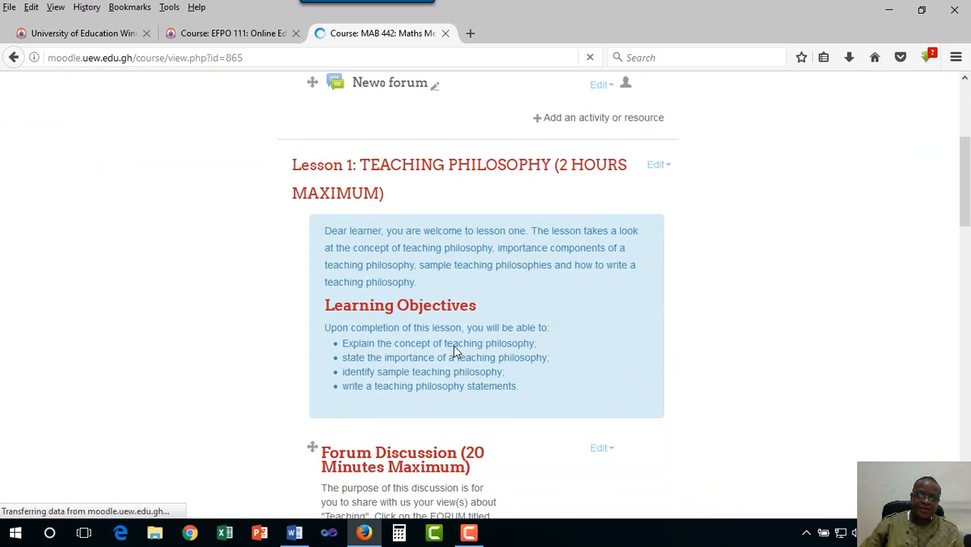
{"action": "scroll", "coordinate": [527, 341], "scroll_direction": "up", "scroll_amount": 5}
{"action": "scroll", "coordinate": [527, 341], "scroll_direction": "down", "scroll_amount": 2}
{"action": "scroll", "coordinate": [527, 340], "scroll_direction": "up", "scroll_amount": 2}
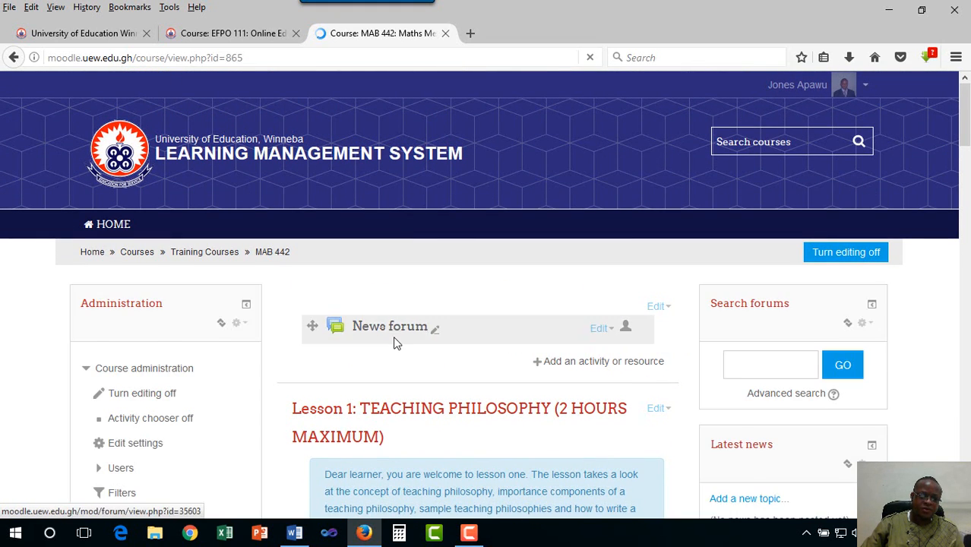
- Switch the role on the MAB 442 course page to Student
{"action": "scroll", "coordinate": [365, 346], "scroll_direction": "down", "scroll_amount": 4}
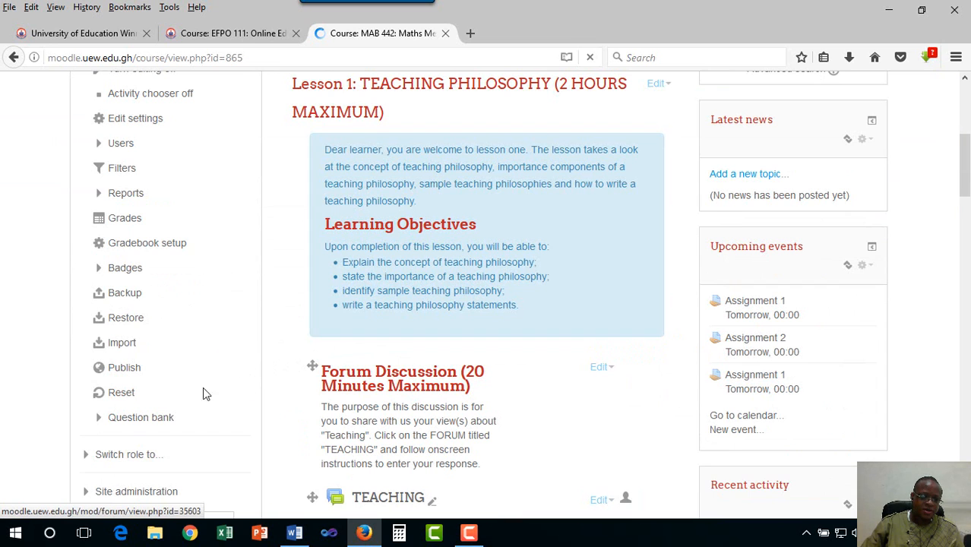
{"action": "scroll", "coordinate": [98, 460], "scroll_direction": "down", "scroll_amount": 3}
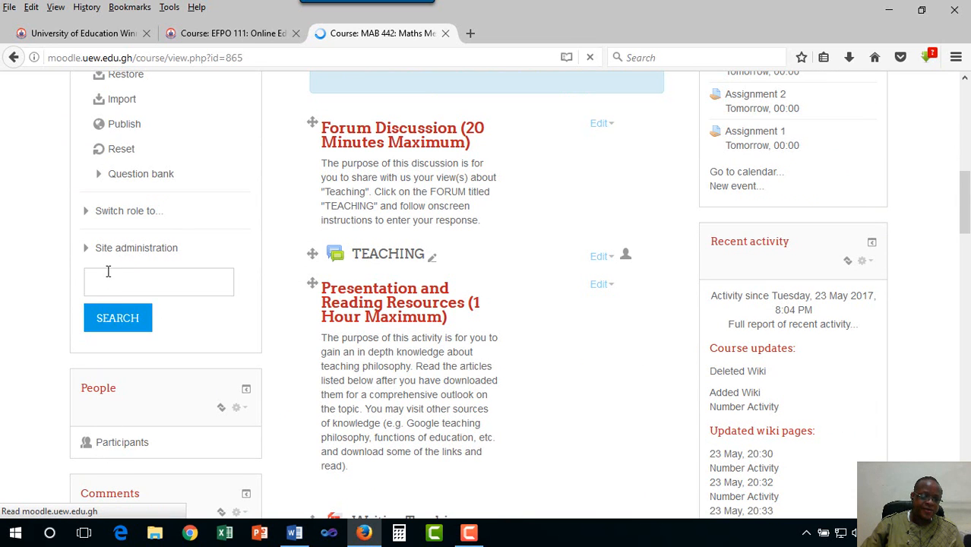
{"action": "left_click", "coordinate": [92, 213]}
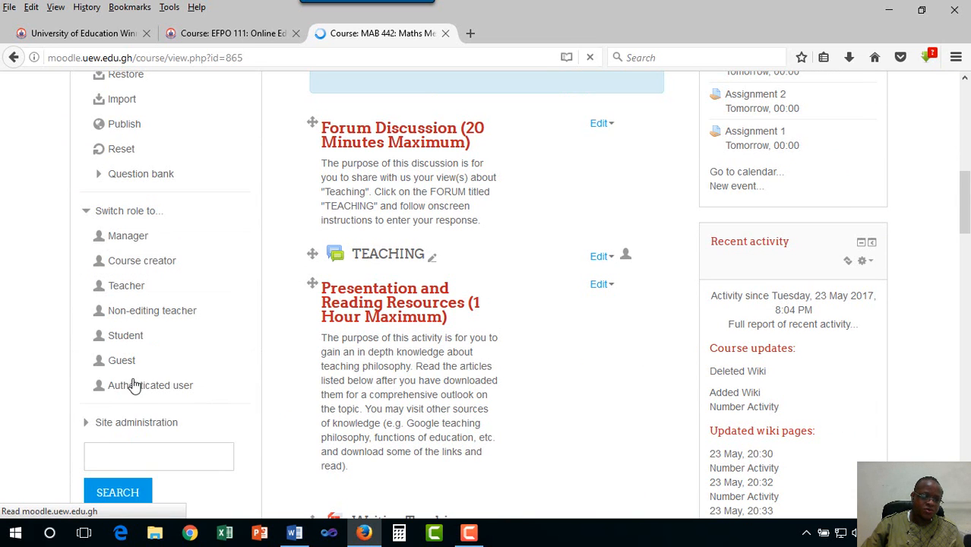
{"action": "left_click", "coordinate": [128, 336]}
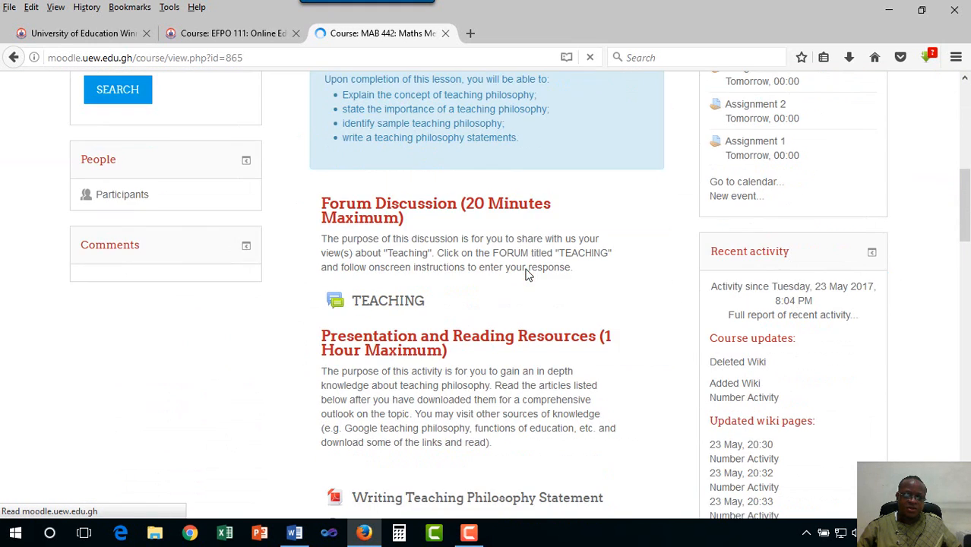
- Open the Number Activity wiki under Topic 5 and review its description, instructions and group links as a student
{"action": "scroll", "coordinate": [528, 273], "scroll_direction": "down", "scroll_amount": 10}
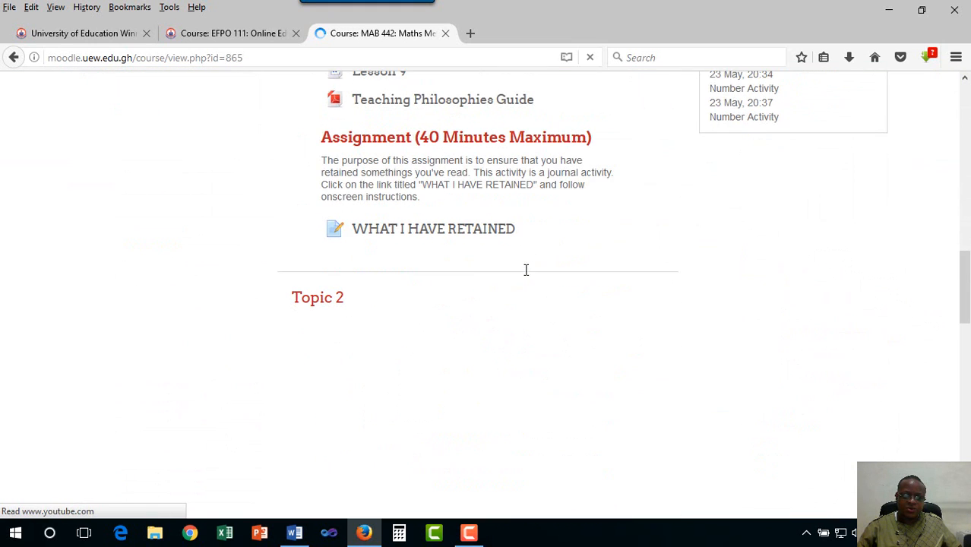
{"action": "scroll", "coordinate": [525, 269], "scroll_direction": "down", "scroll_amount": 10}
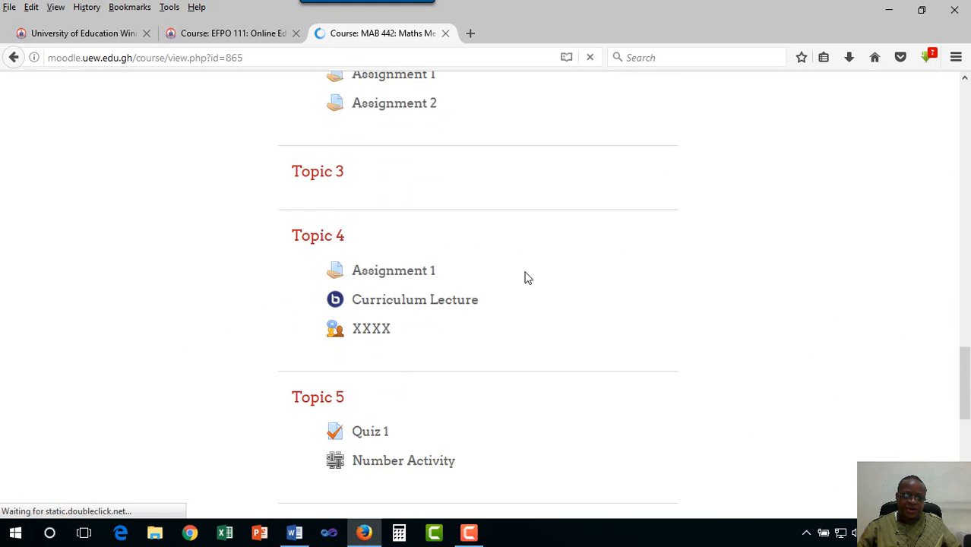
{"action": "scroll", "coordinate": [525, 278], "scroll_direction": "down", "scroll_amount": 2}
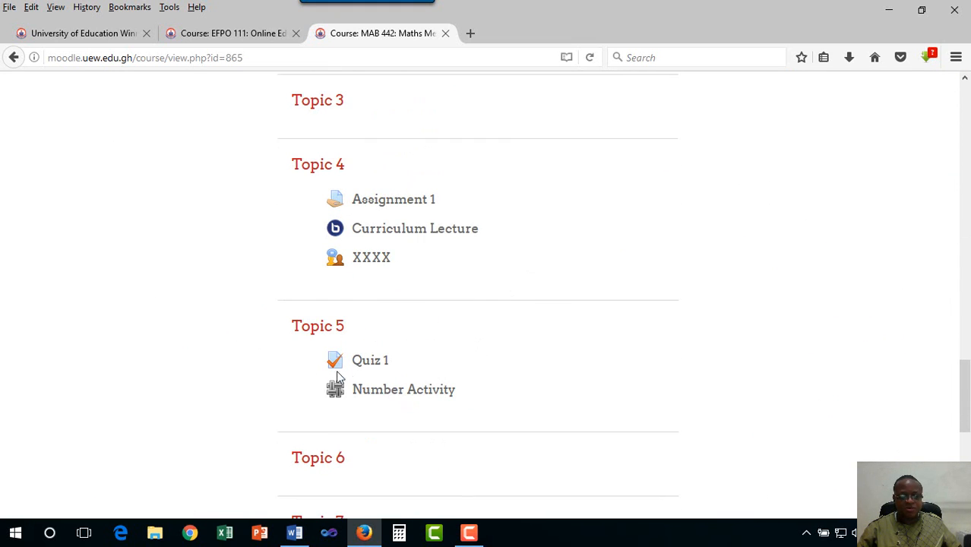
{"action": "left_click", "coordinate": [406, 396]}
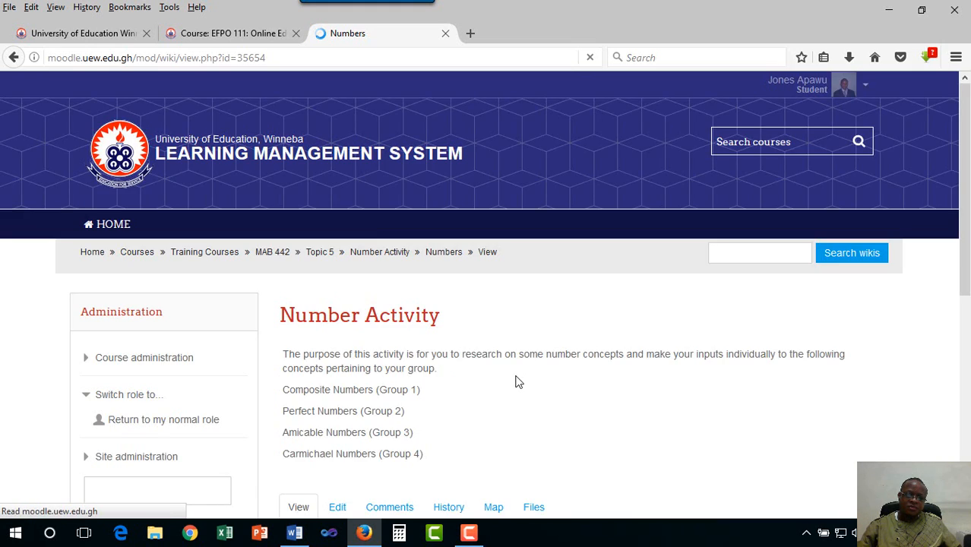
{"action": "scroll", "coordinate": [514, 382], "scroll_direction": "down", "scroll_amount": 5}
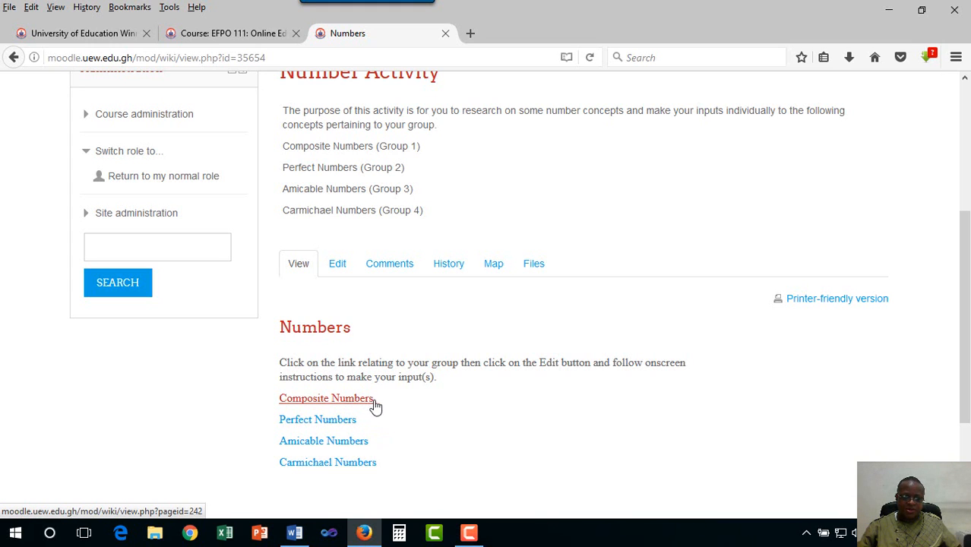
{"action": "scroll", "coordinate": [448, 418], "scroll_direction": "up", "scroll_amount": 3}
{"action": "scroll", "coordinate": [448, 417], "scroll_direction": "up", "scroll_amount": 3}
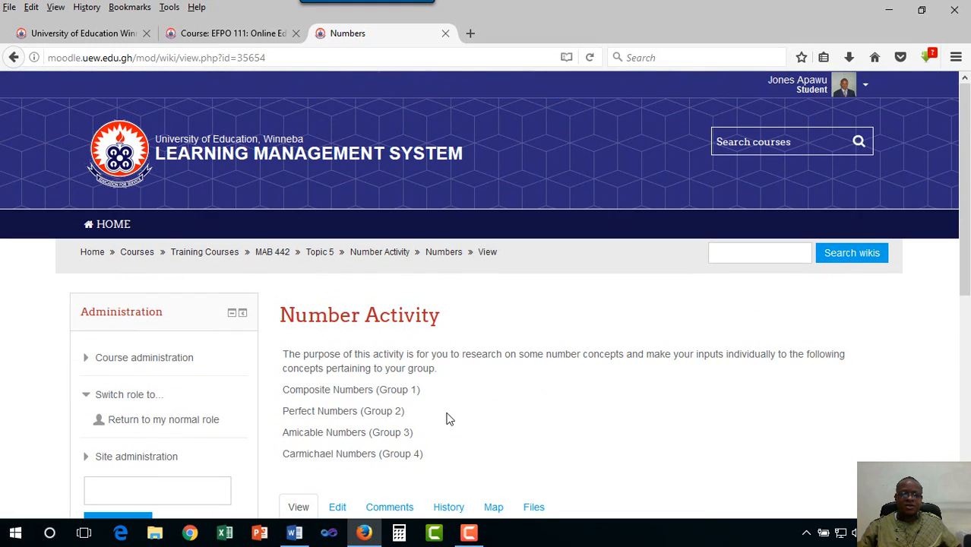